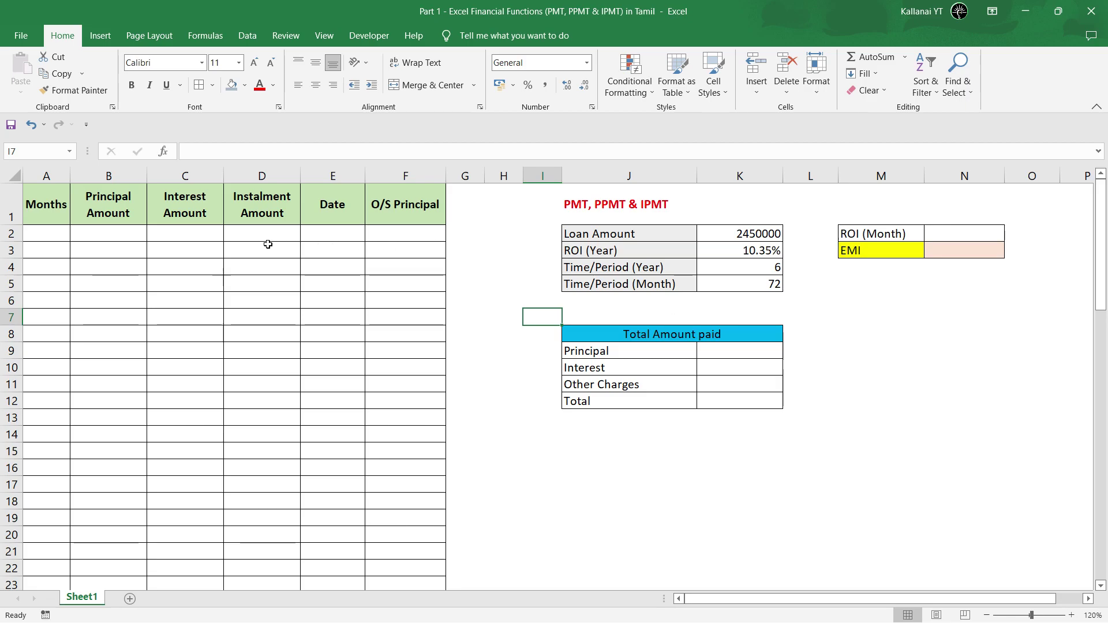
Highlight the schedule columns Months to O/S Principal, then the loan input table J2:K5
click(124, 247)
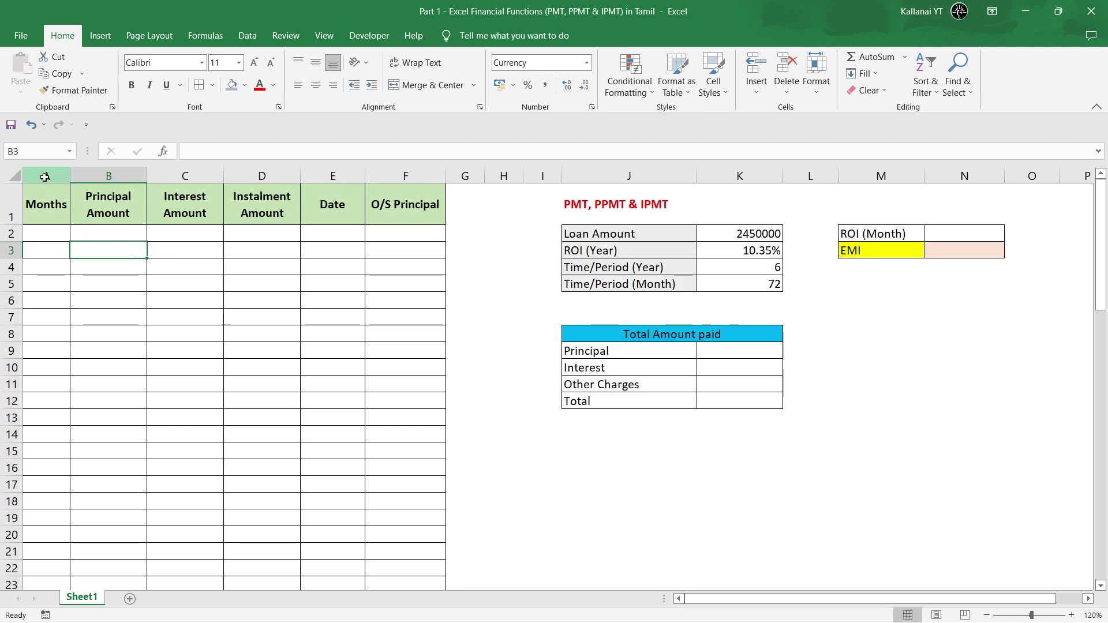
drag(45, 177, 395, 170)
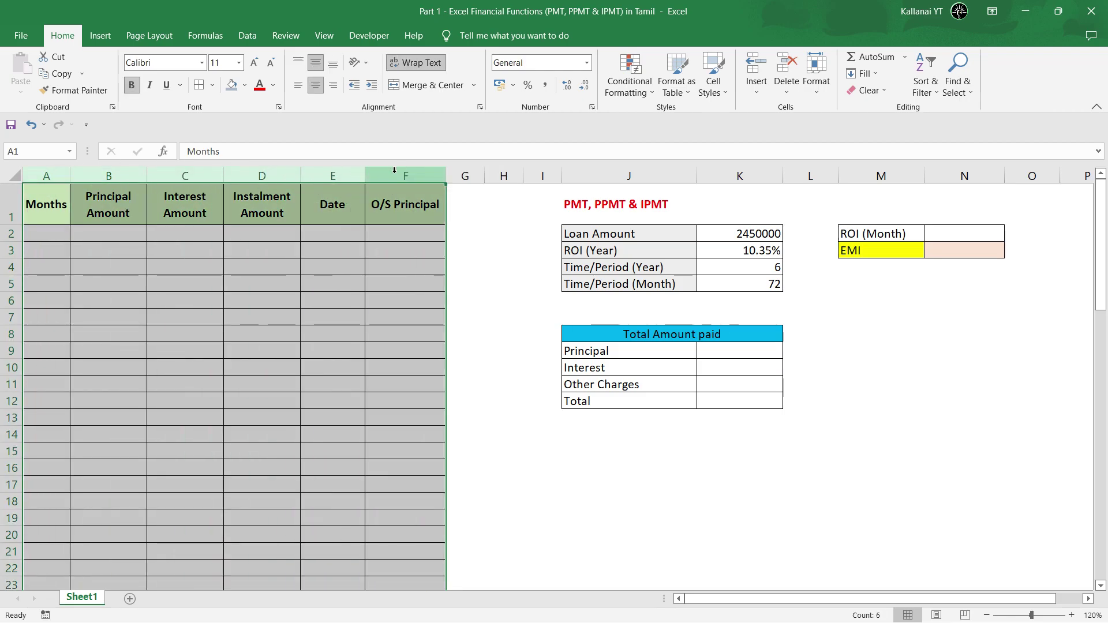
click(106, 233)
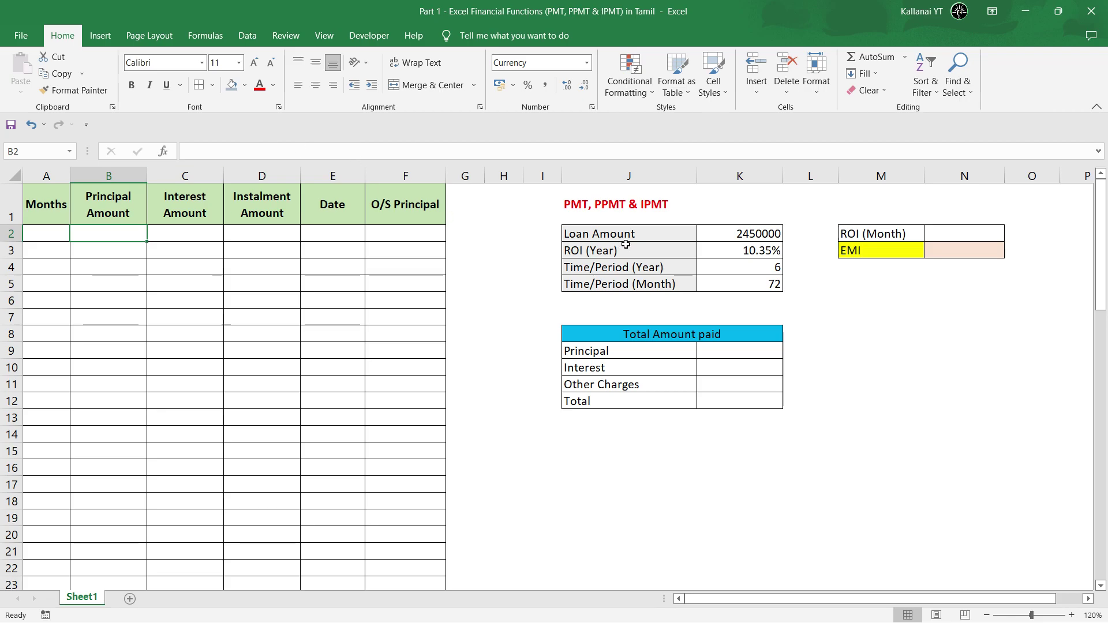
click(575, 230)
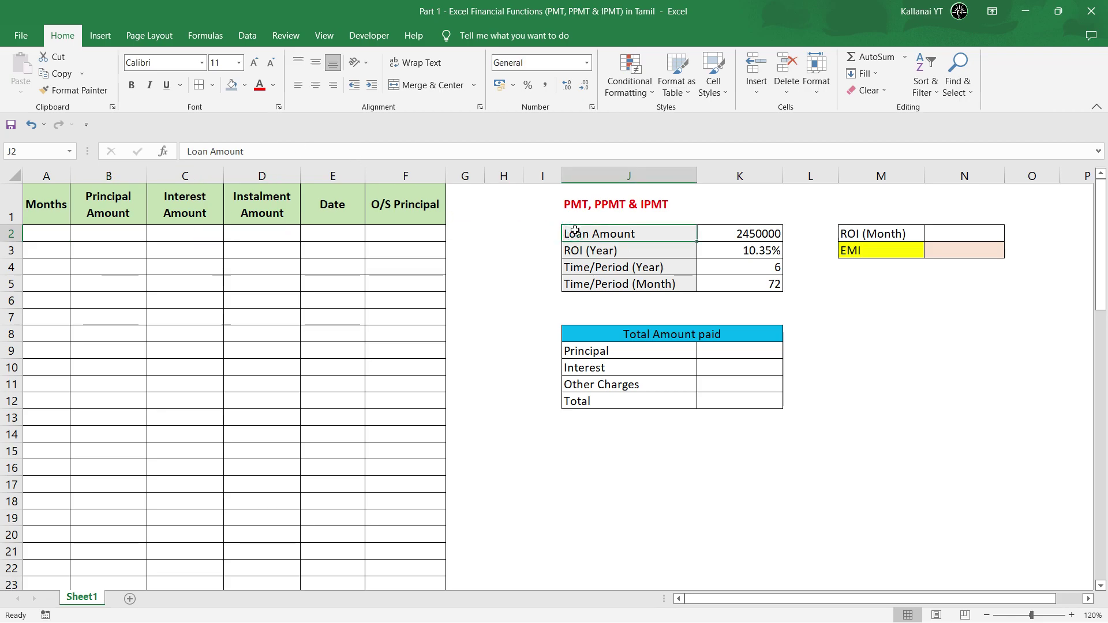
drag(574, 230, 775, 293)
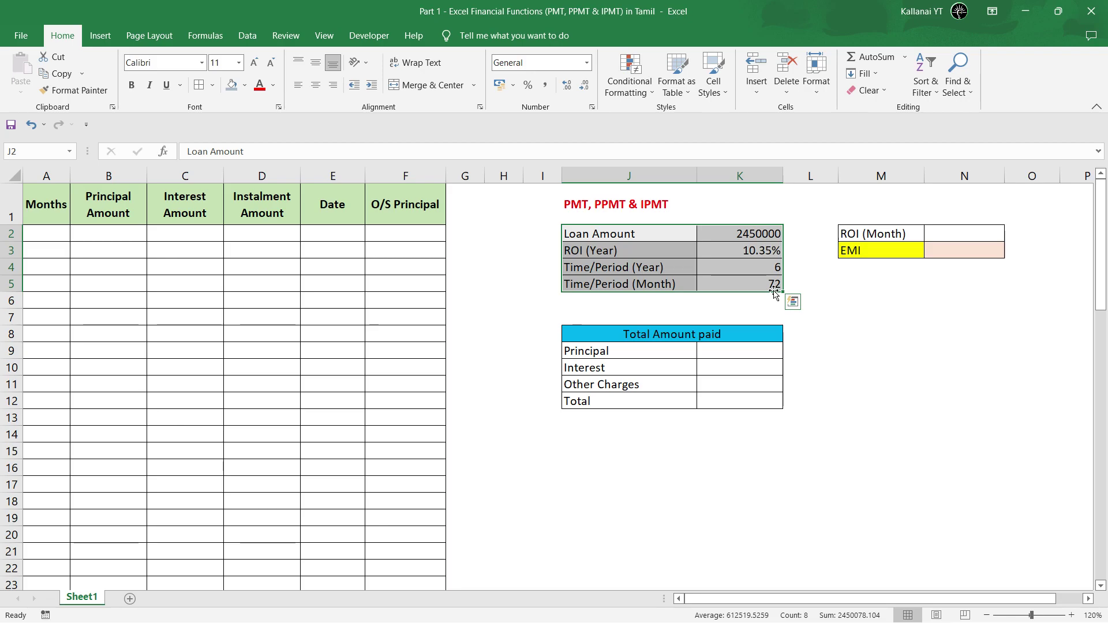
Look over the 10.35% yearly rate, the 6-year period and the titled loan inputs
click(738, 251)
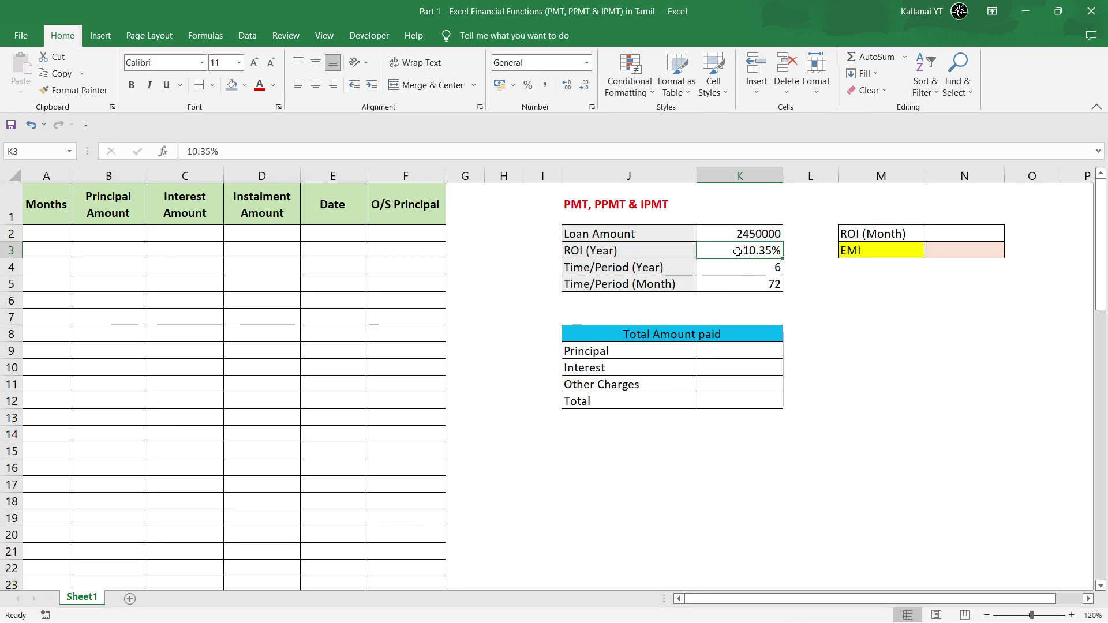
click(629, 264)
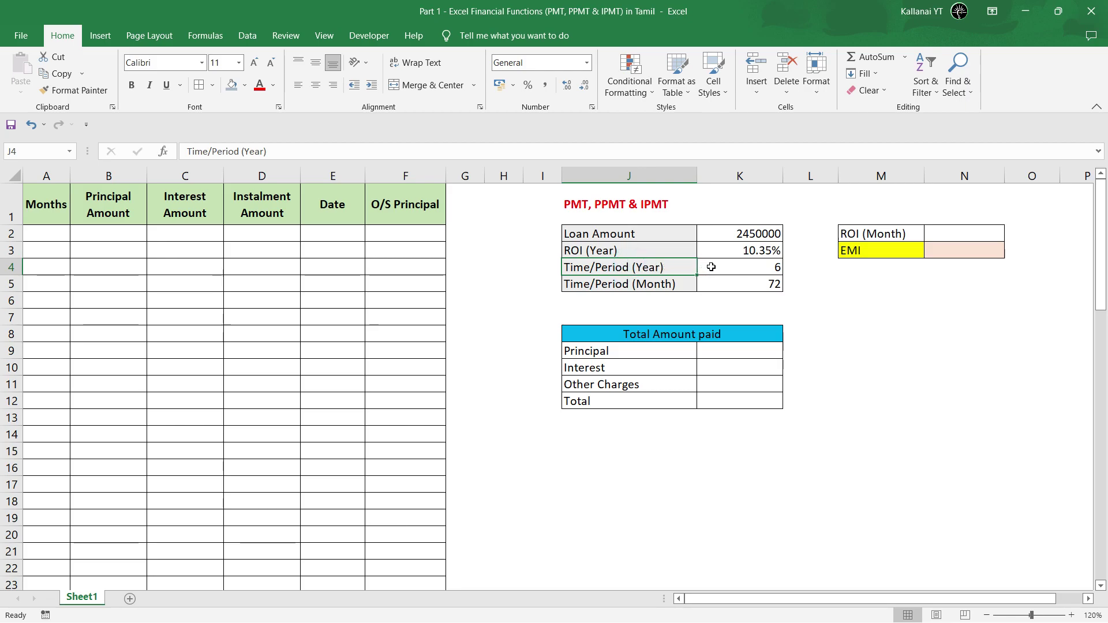
click(712, 267)
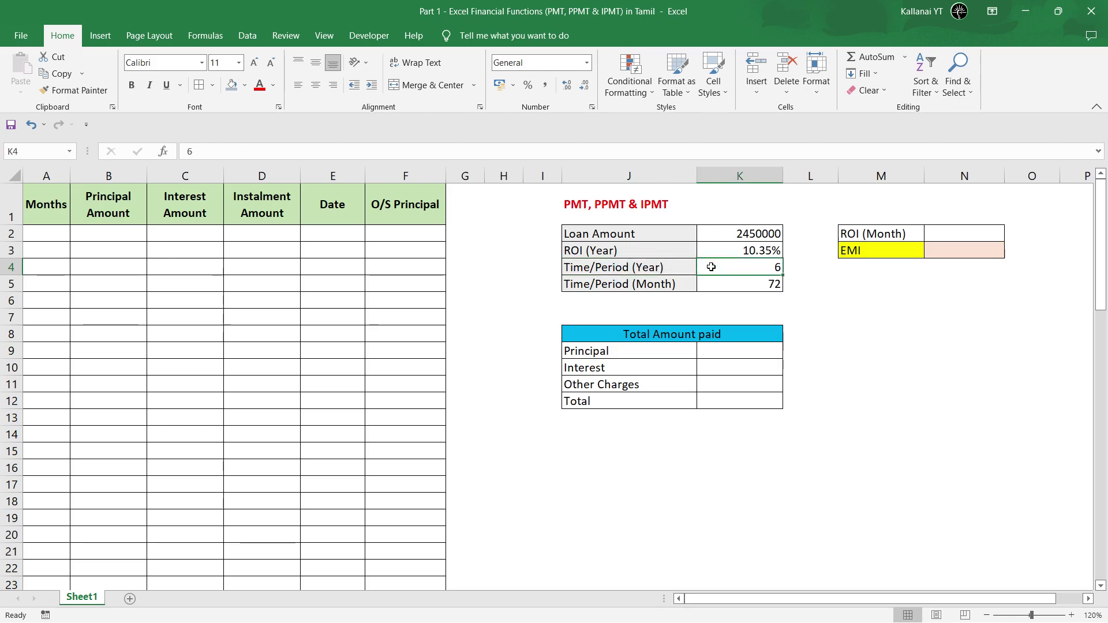
click(600, 284)
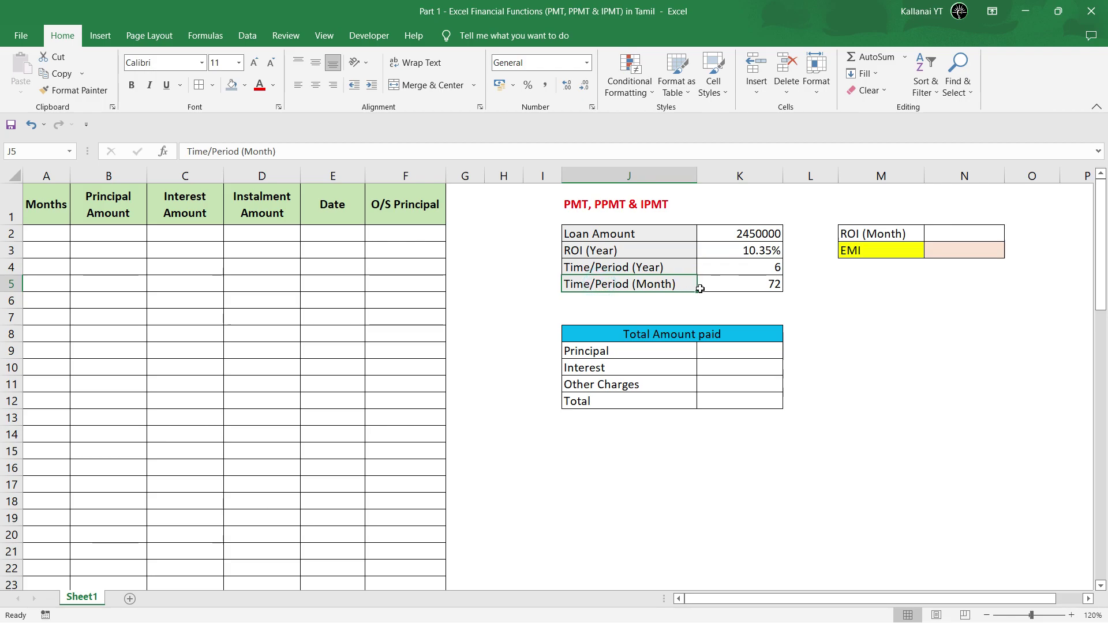
click(574, 221)
drag(574, 222, 773, 287)
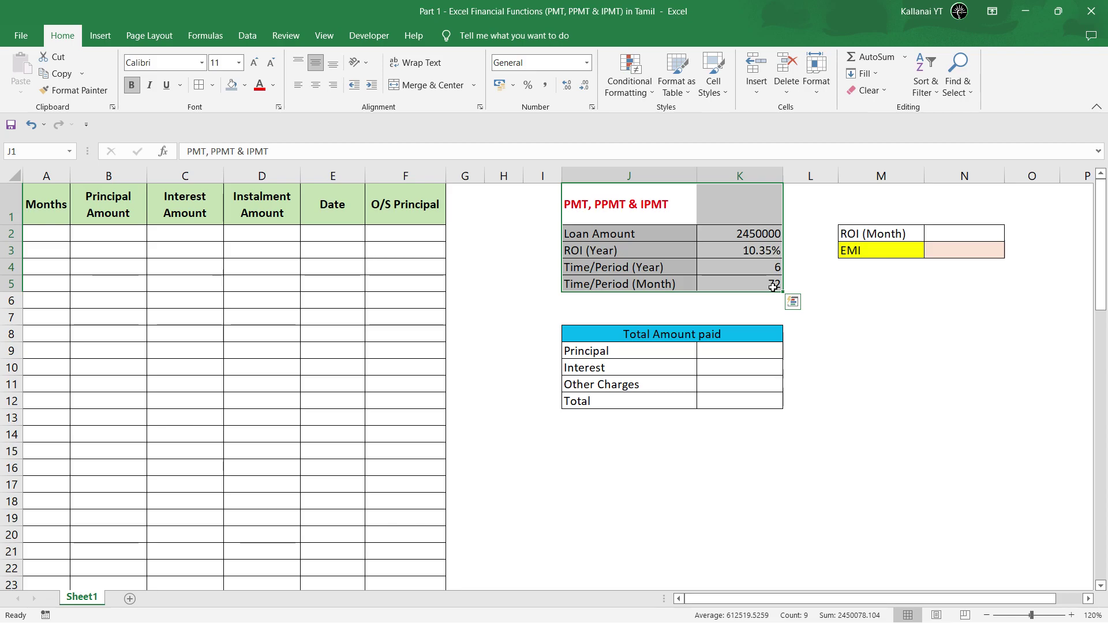
Select the yearly rate, the ROI (Month) value cell and columns M and N
click(774, 253)
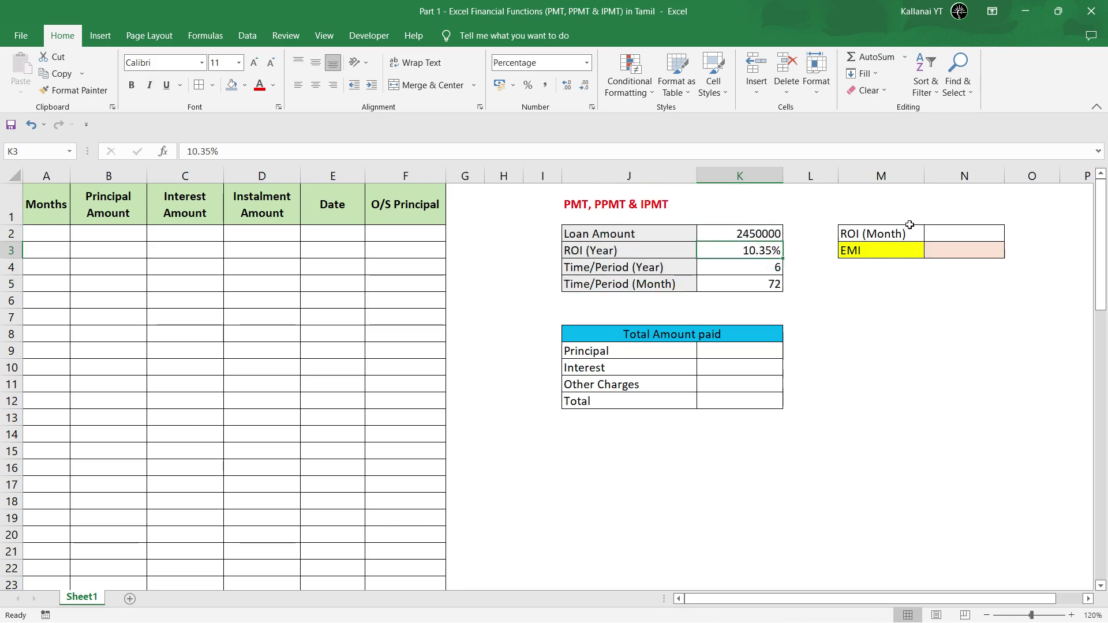
click(936, 232)
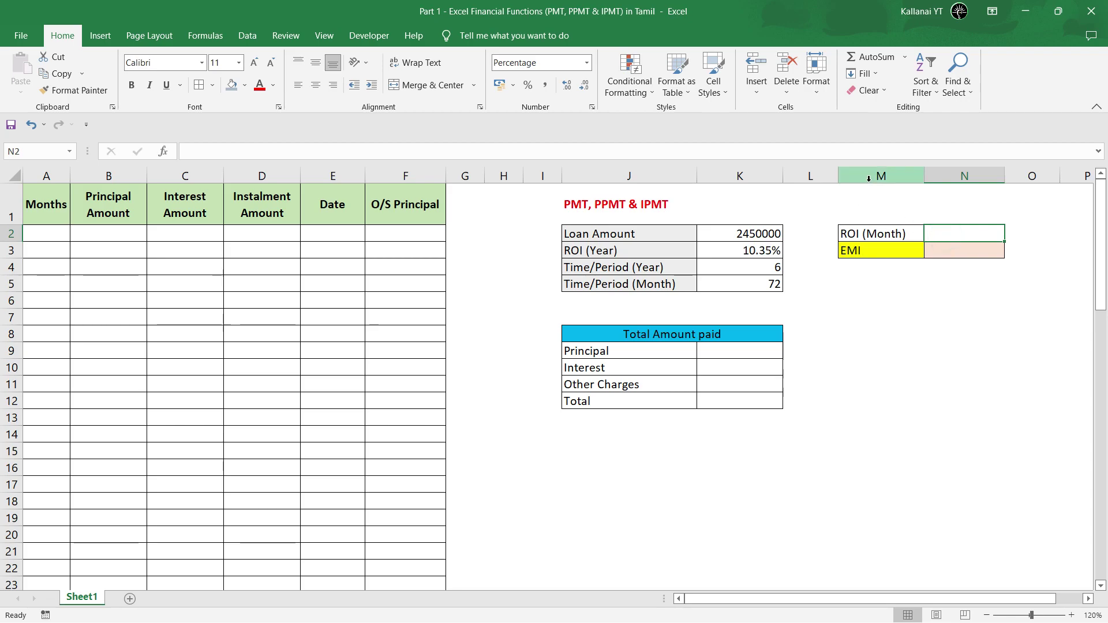
drag(869, 179, 932, 179)
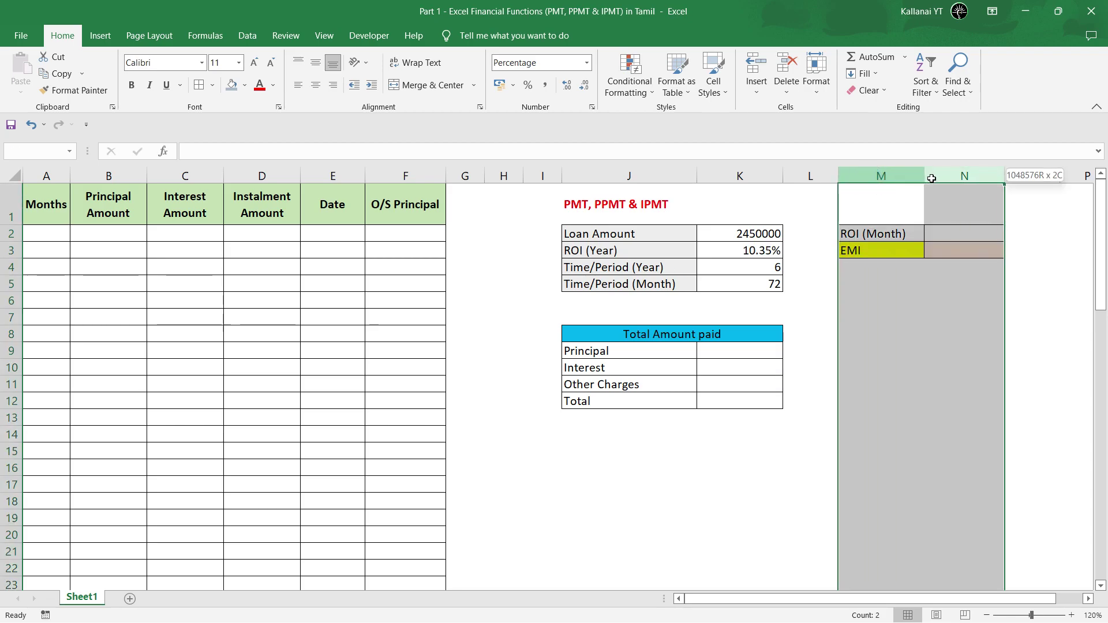
drag(932, 178, 932, 178)
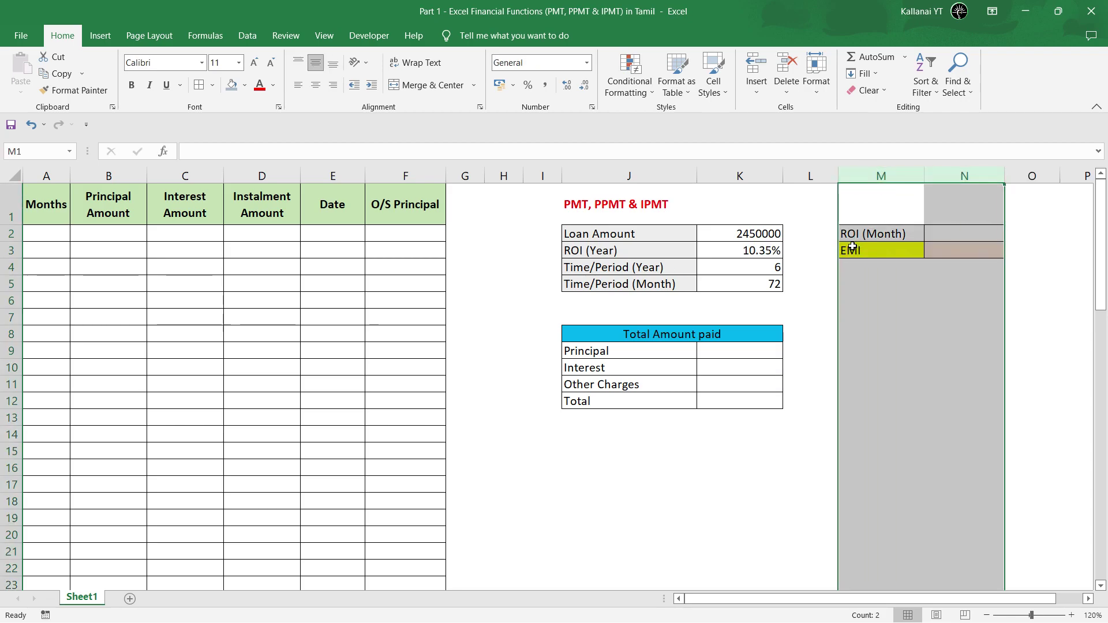
Enter =K3/12 in N2 so ROI (Month) shows 0.86%
click(948, 235)
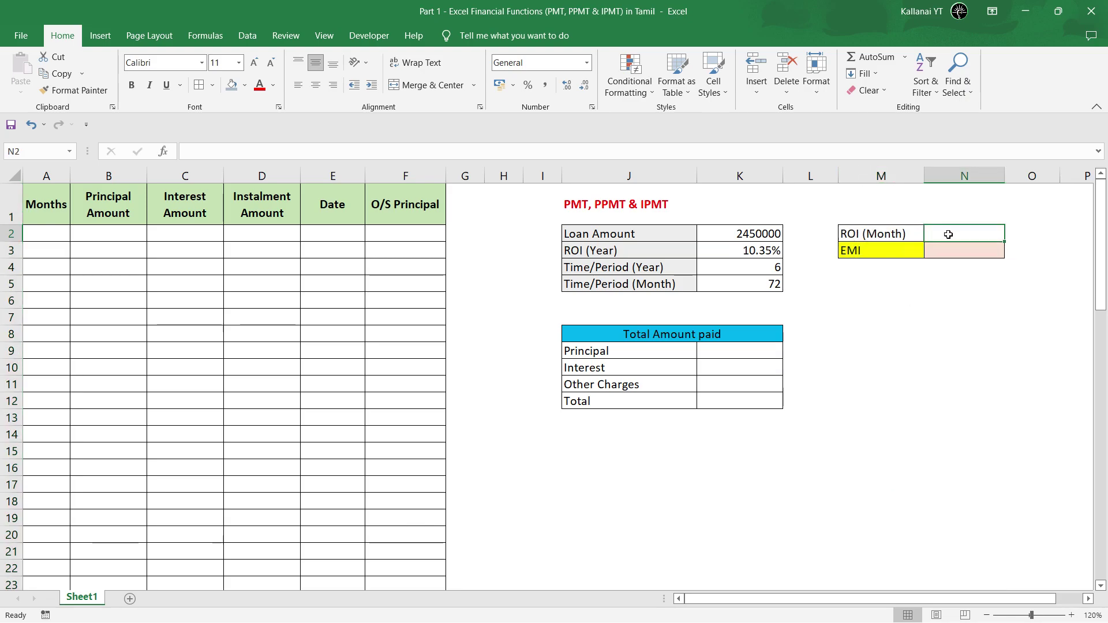
text(=)
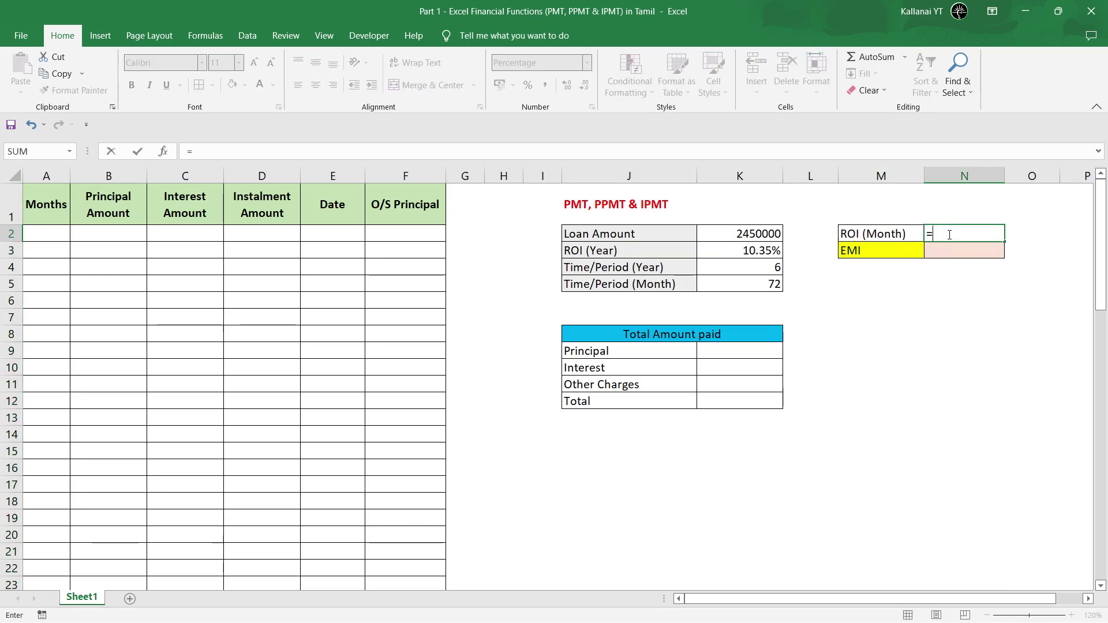
click(747, 253)
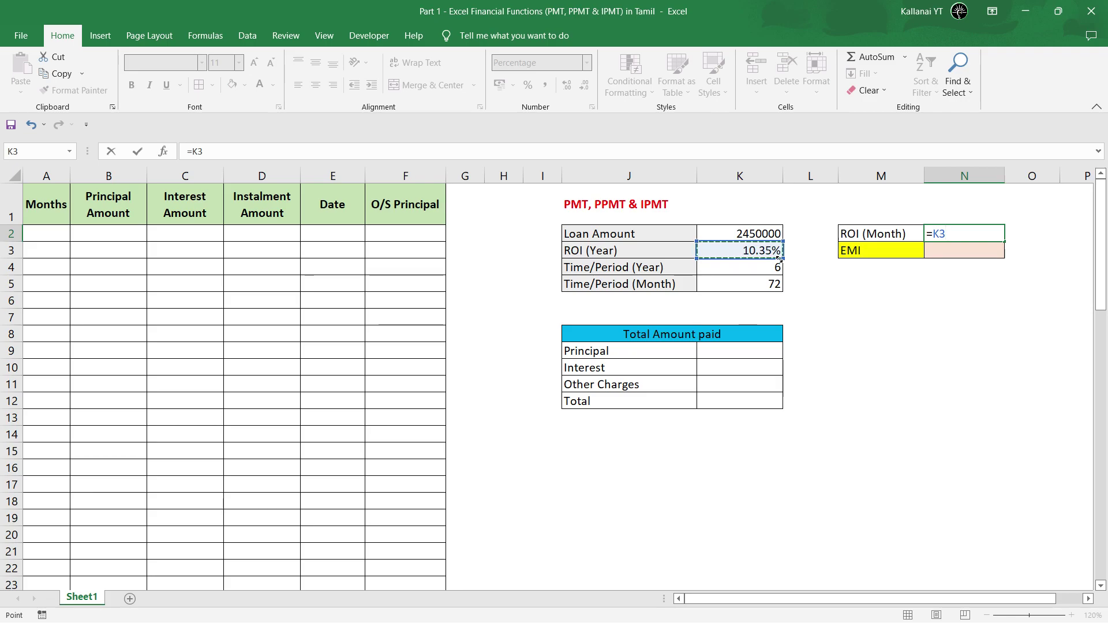
text(/)
text(12)
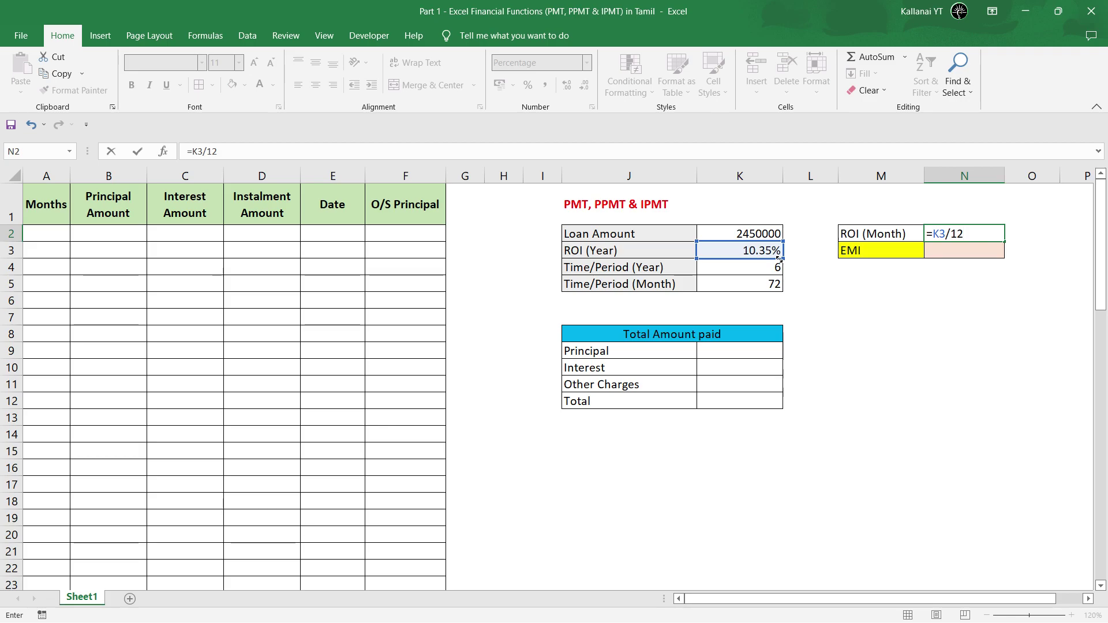
key(Return)
click(968, 235)
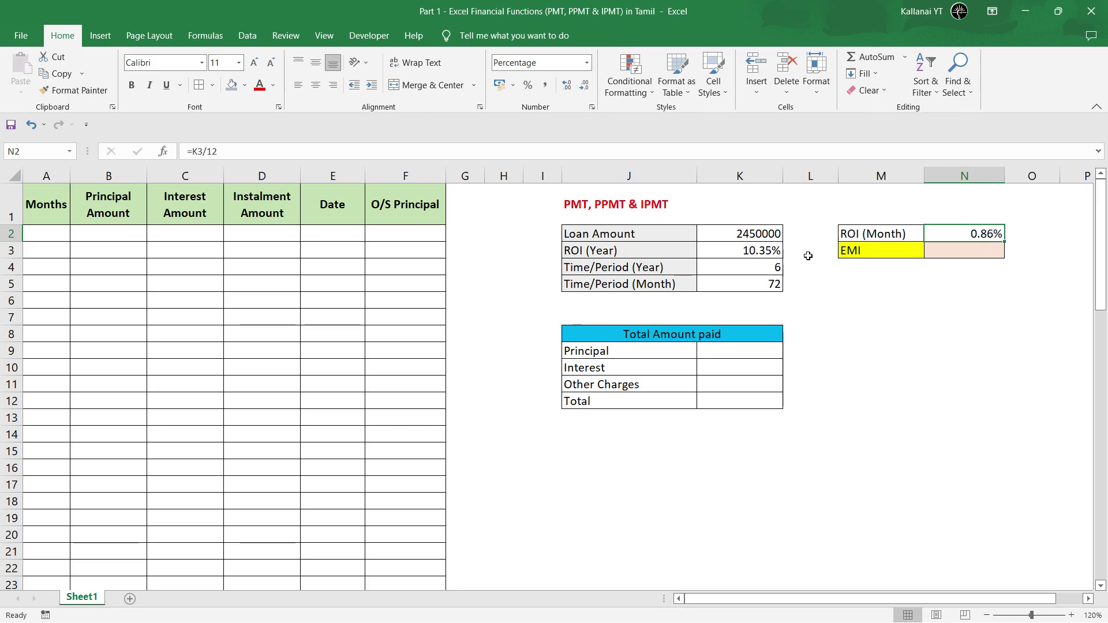
click(1034, 233)
text(=)
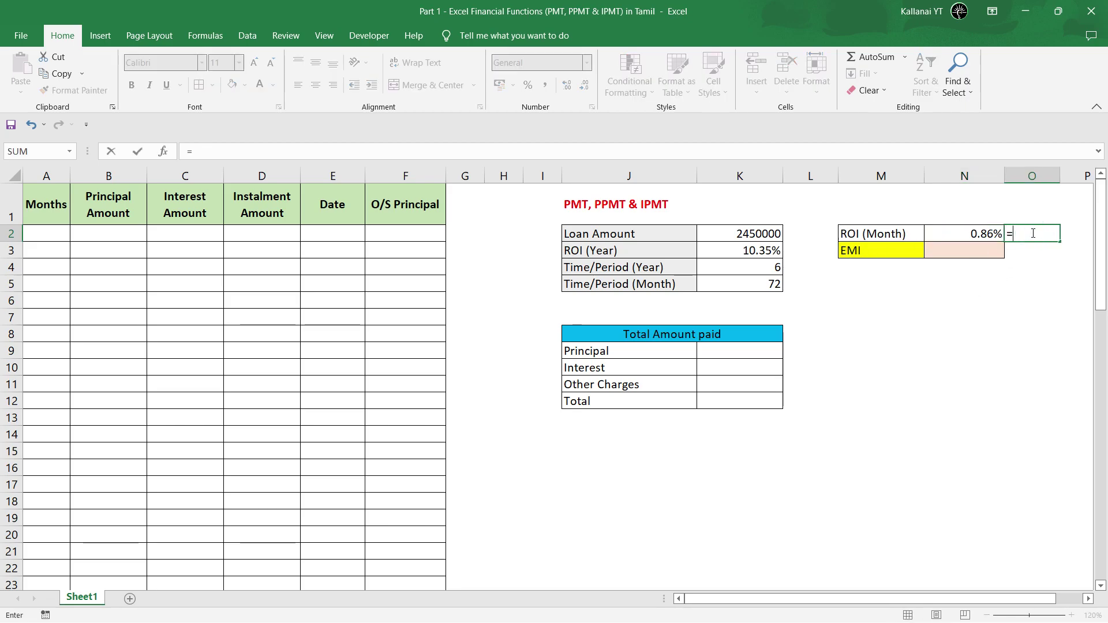
key(Left)
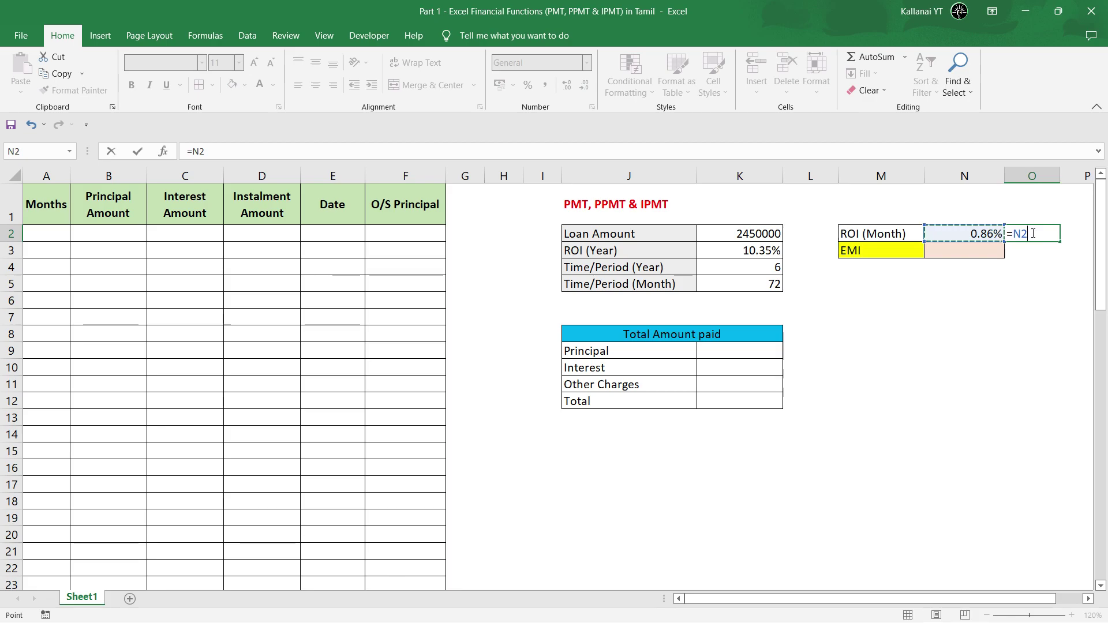
text(*)
text(12)
key(ctrl+Return)
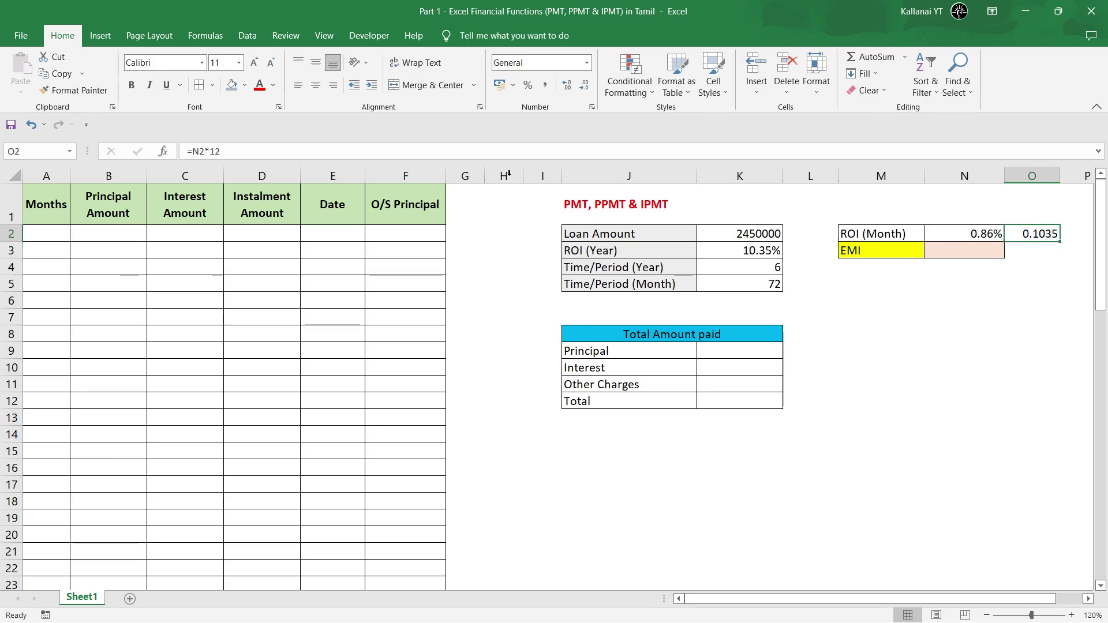
click(529, 85)
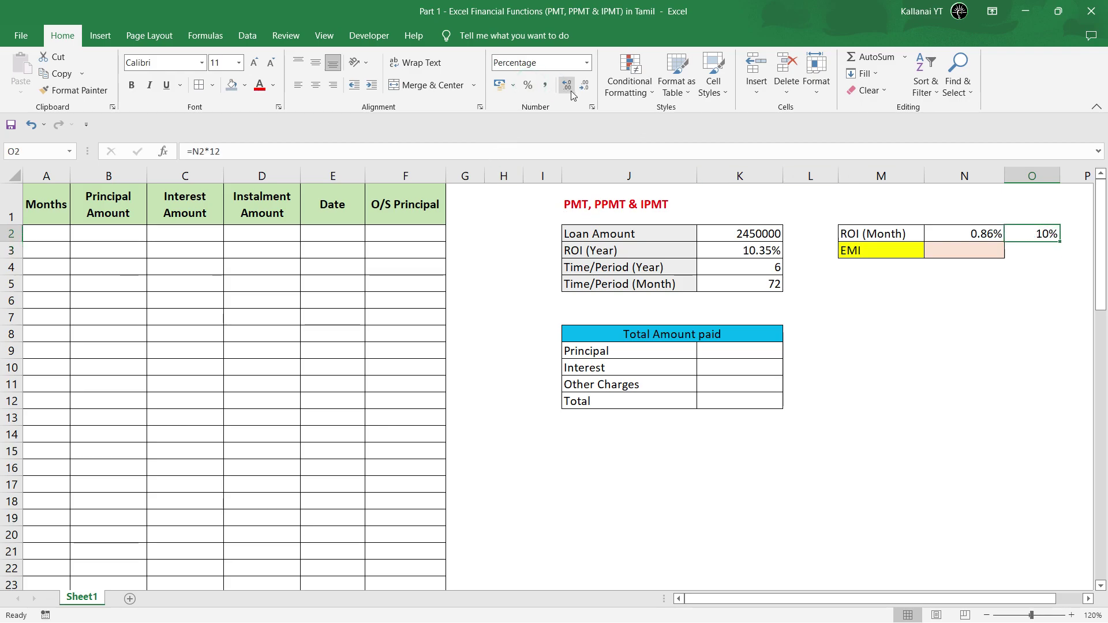
click(568, 85)
click(567, 85)
click(997, 280)
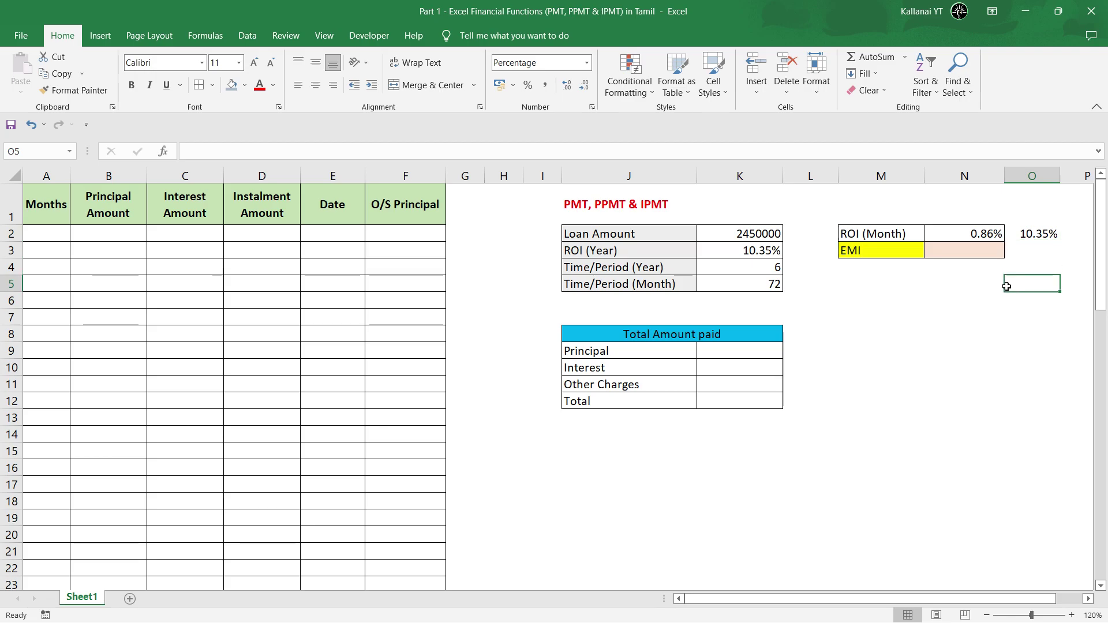
click(1019, 222)
drag(1019, 224, 1027, 251)
key(Delete)
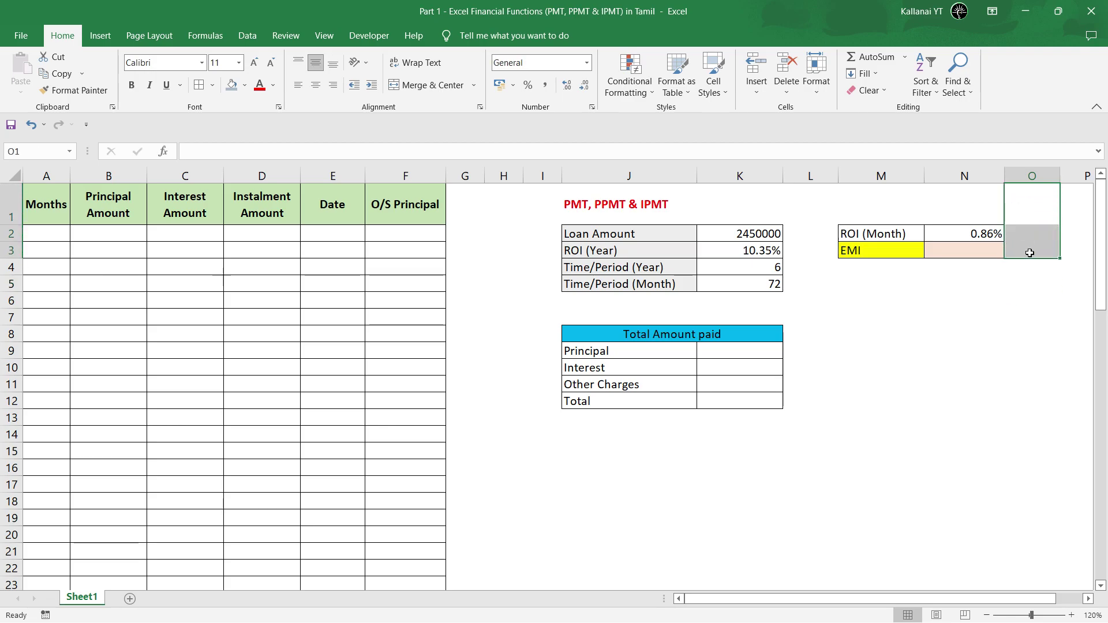
click(937, 234)
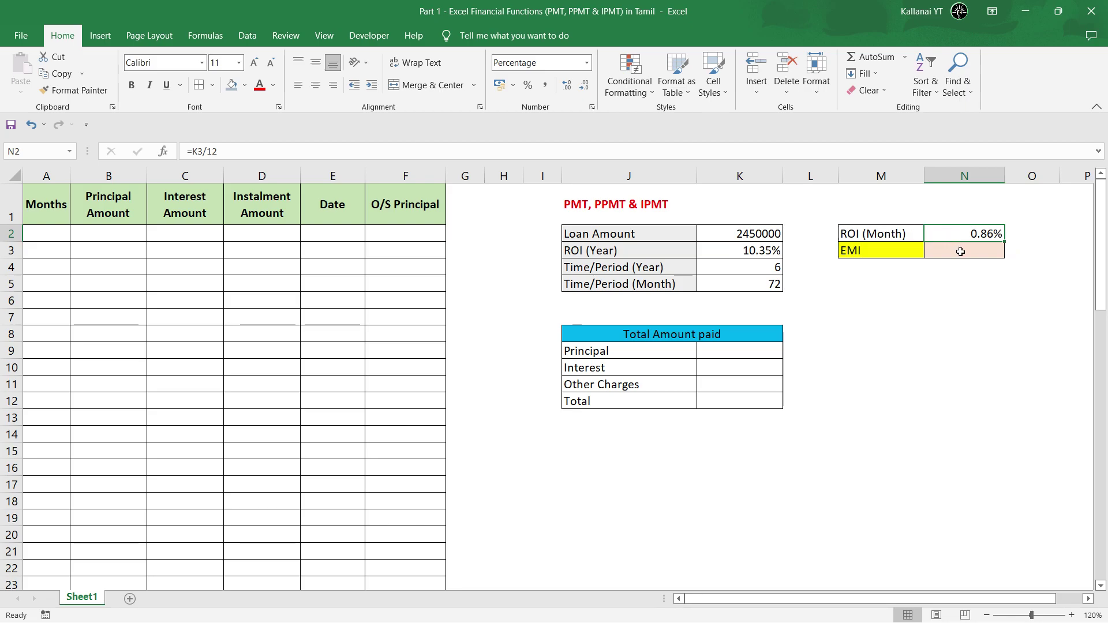
Select the empty EMI value cell N3 below the 0.86% monthly rate
click(960, 251)
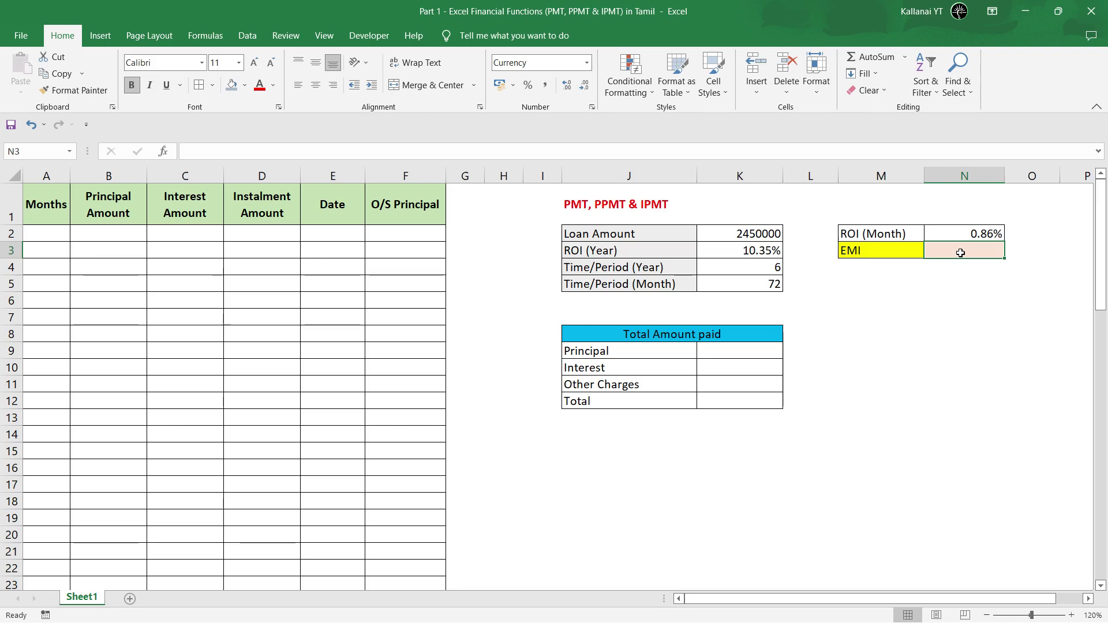
click(935, 278)
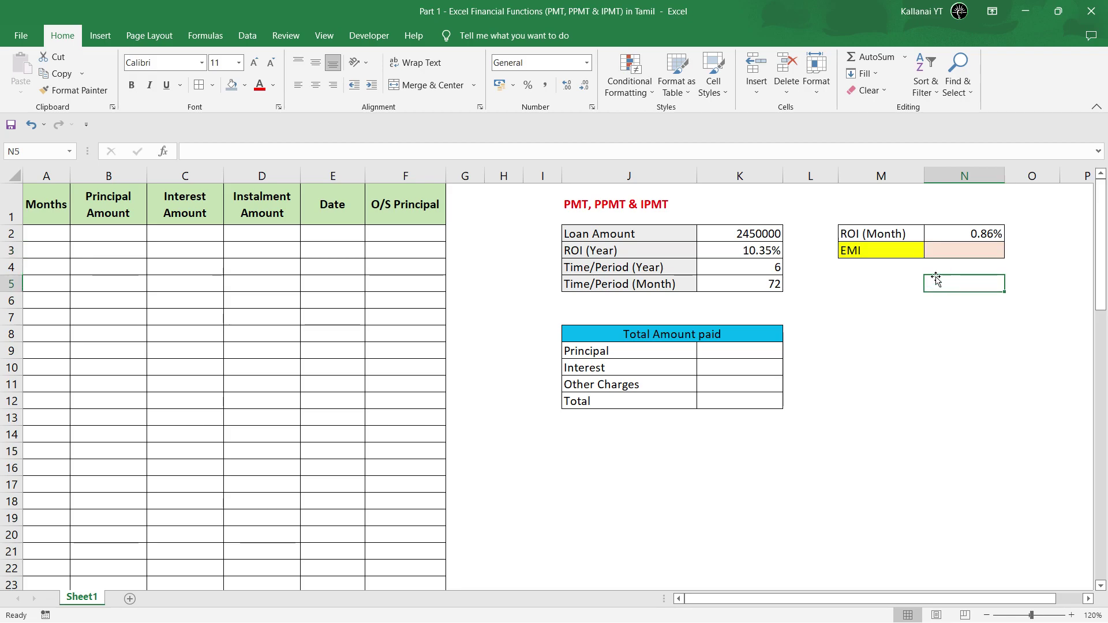
click(931, 271)
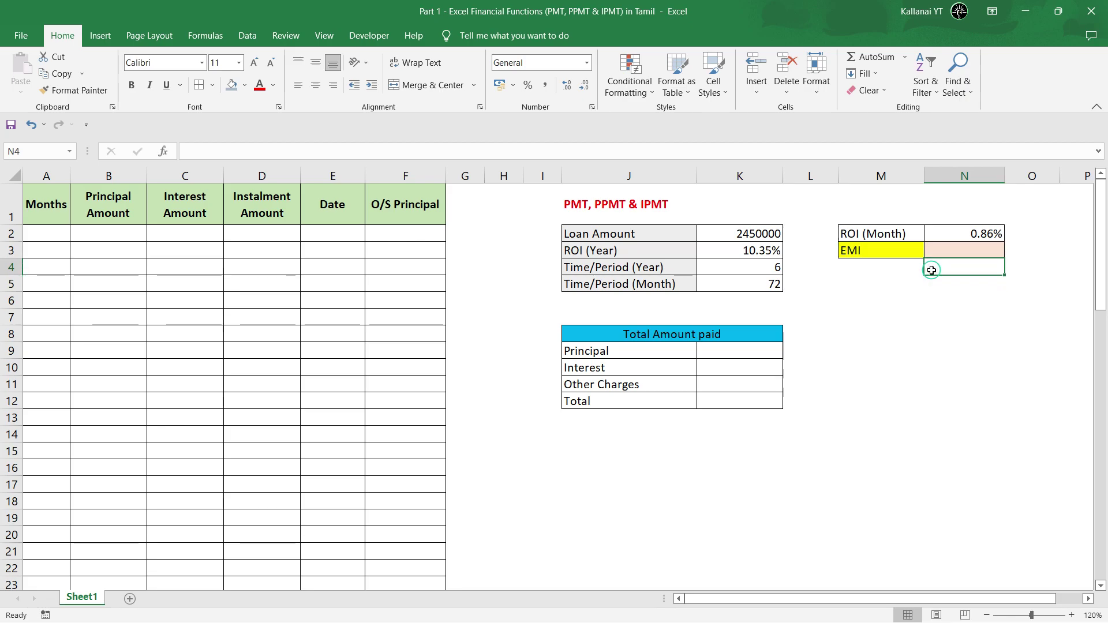
click(941, 250)
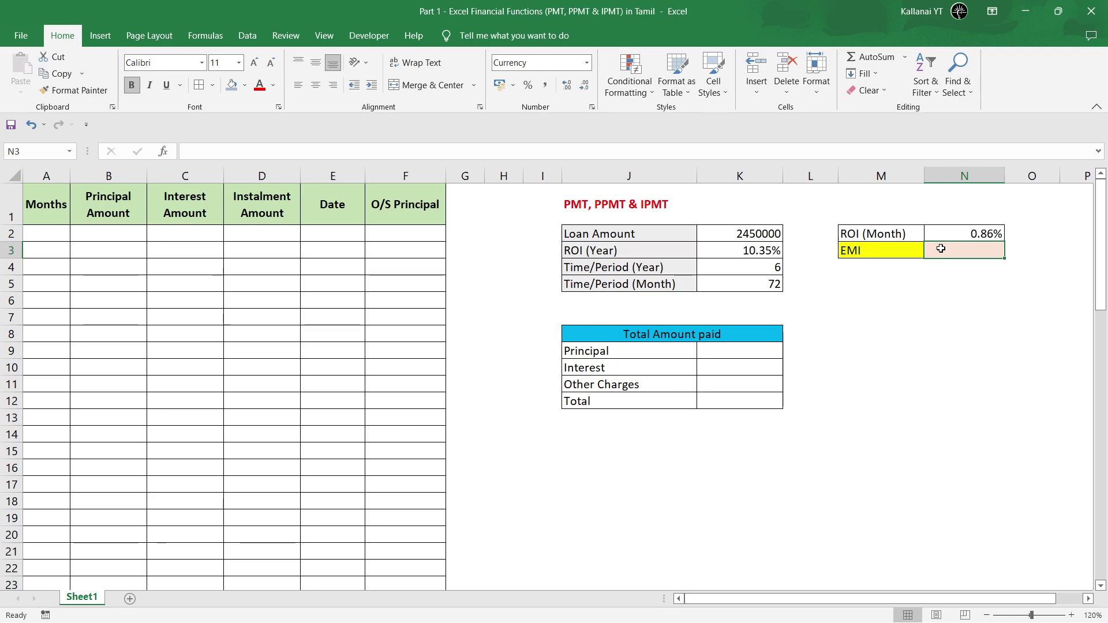
Write =PMT(N2,K5,K2) in N3 using the monthly rate, 72 months and loan amount
text(=)
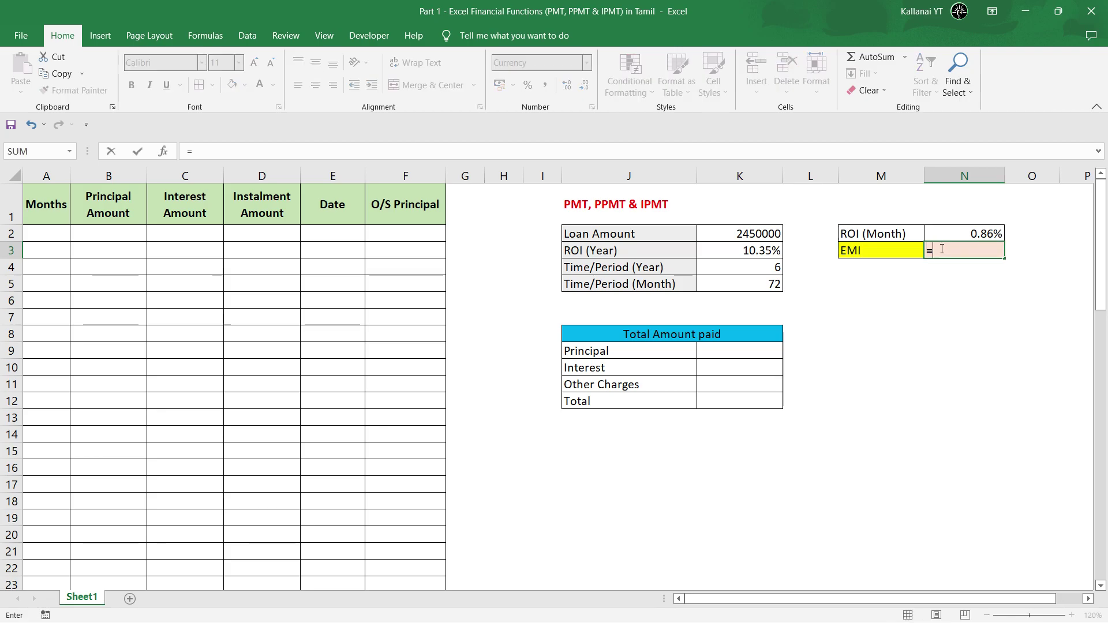
text(pm)
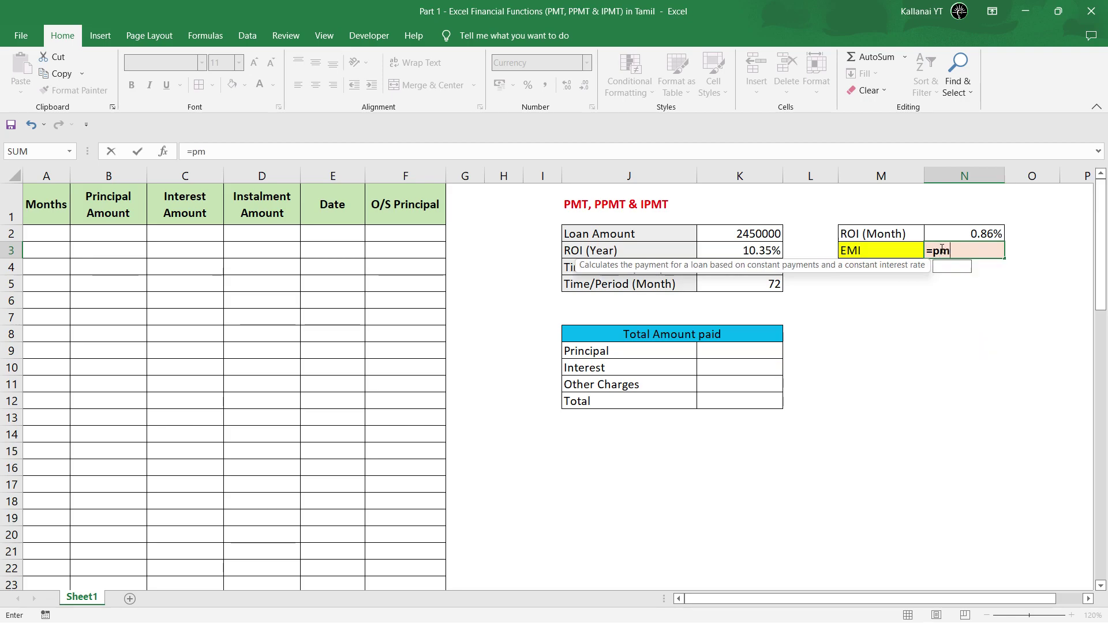
text(t)
key(Tab)
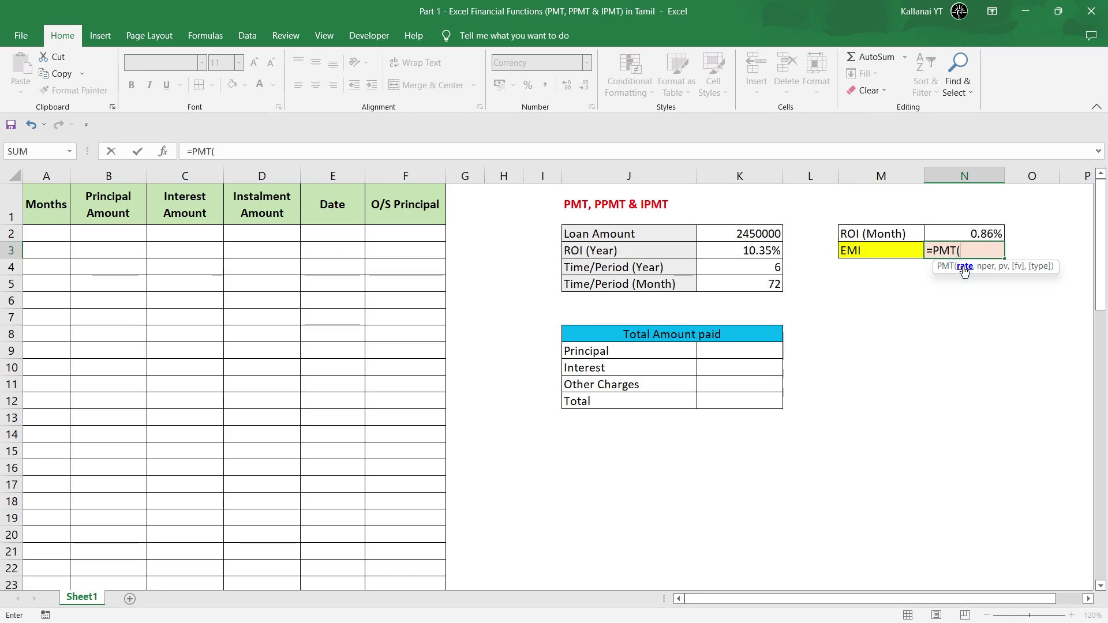
click(967, 234)
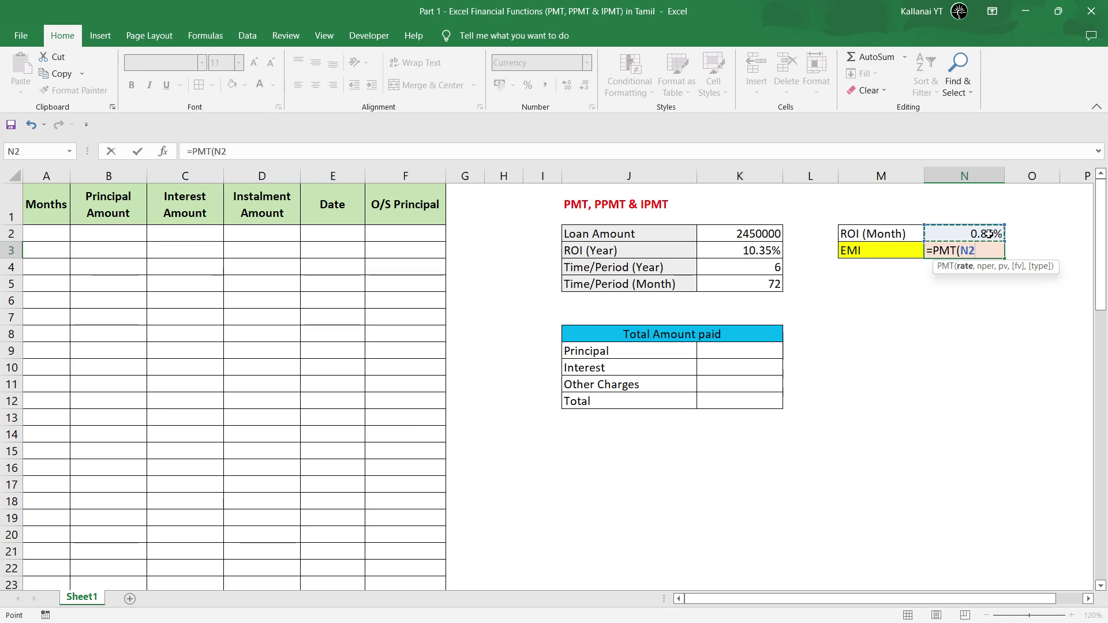
text(,)
click(762, 283)
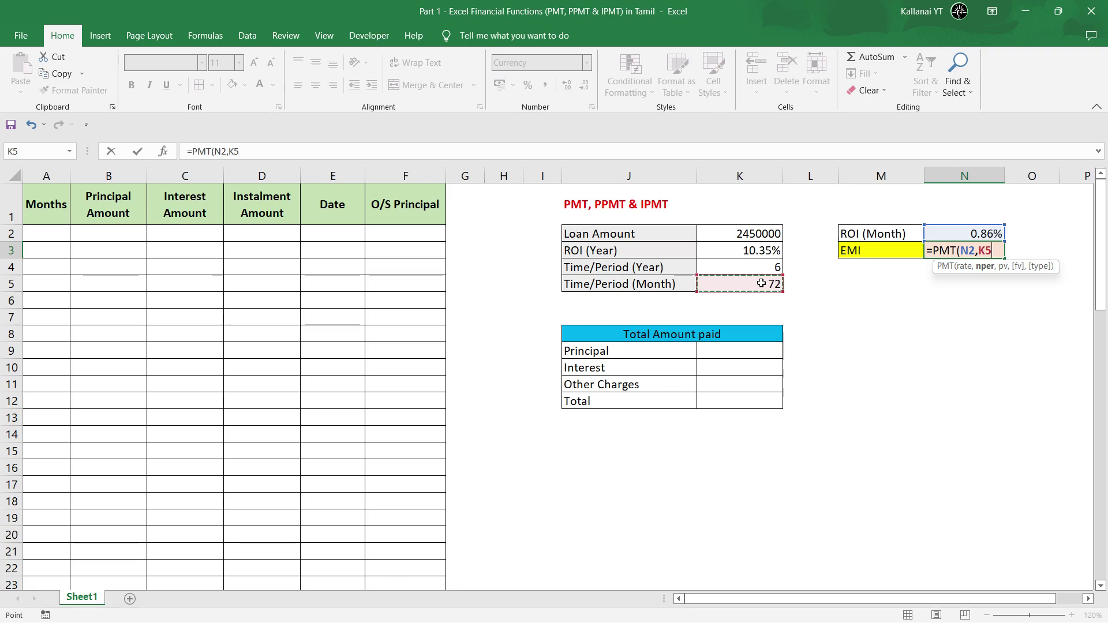
text(,)
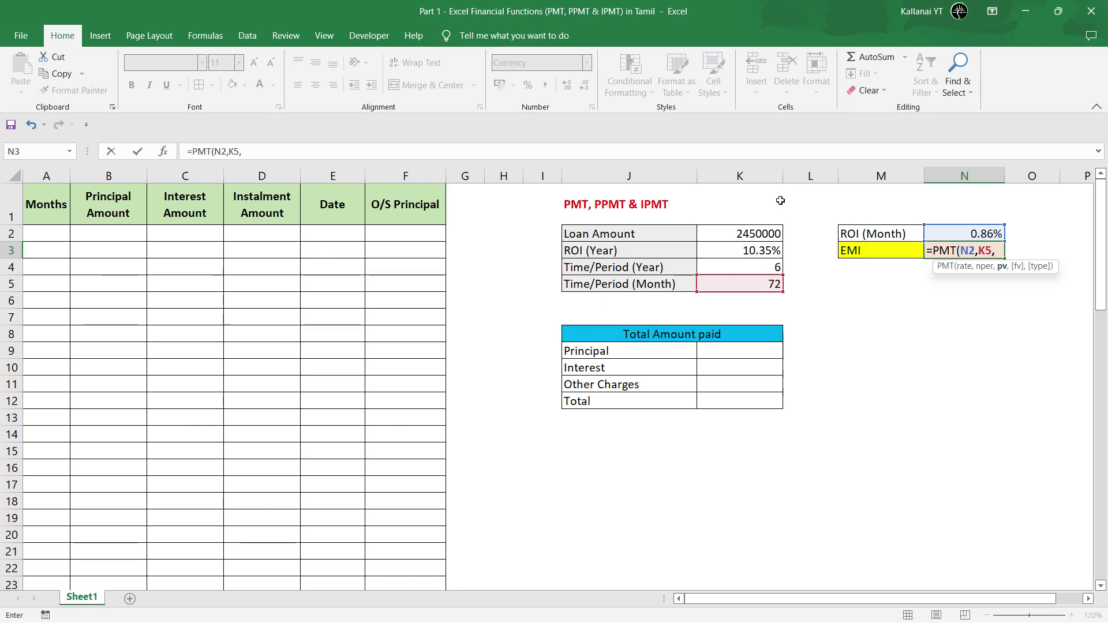
click(734, 234)
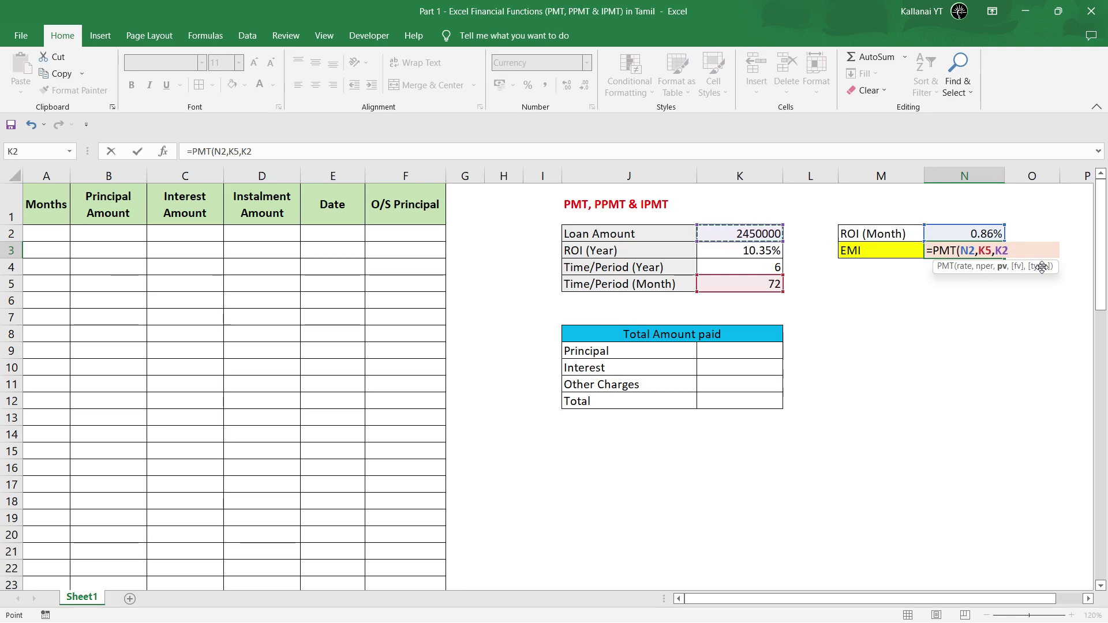
text())
key(Return)
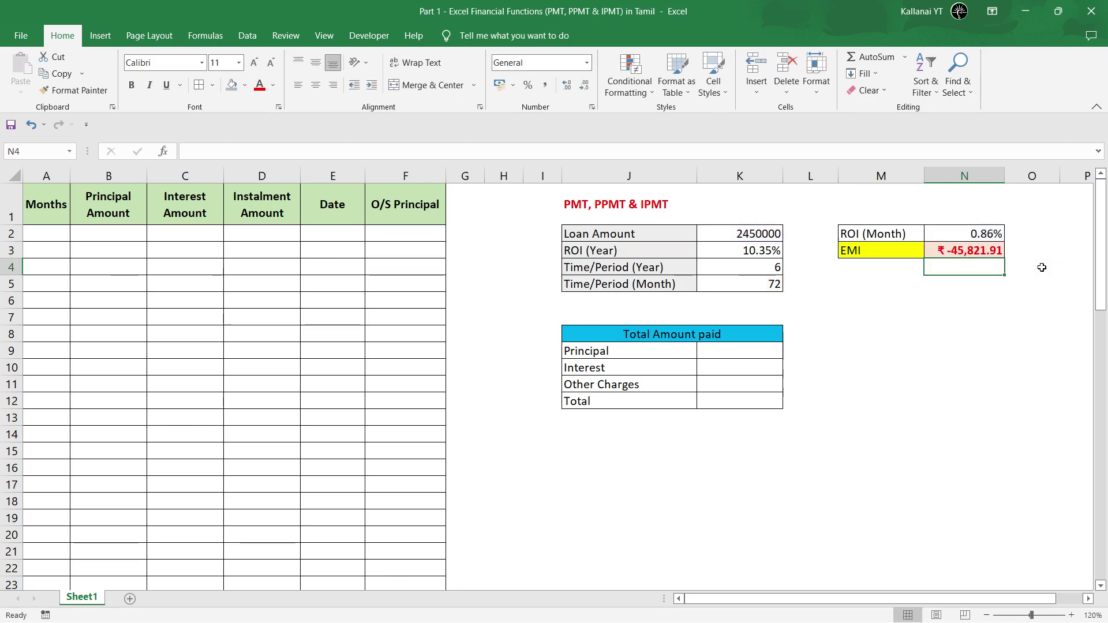
click(966, 248)
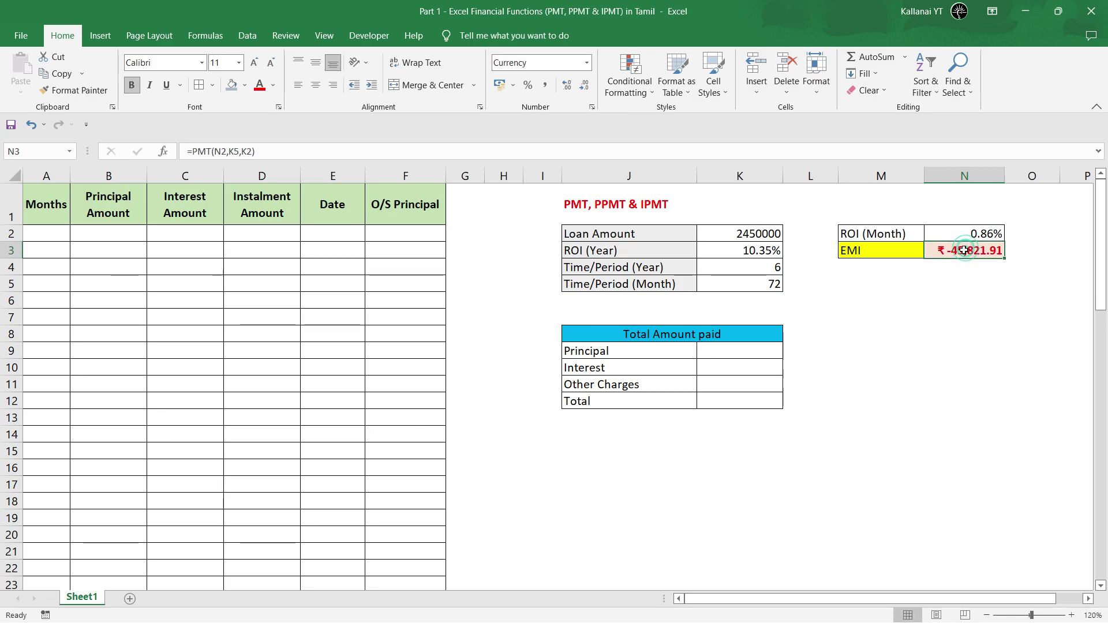
click(949, 268)
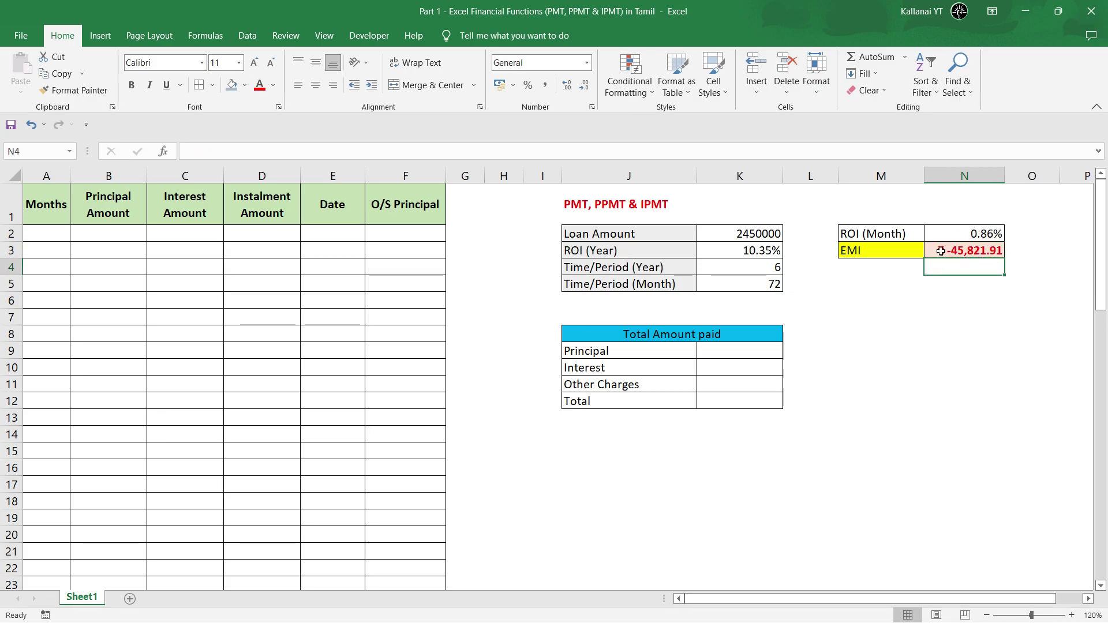
click(967, 251)
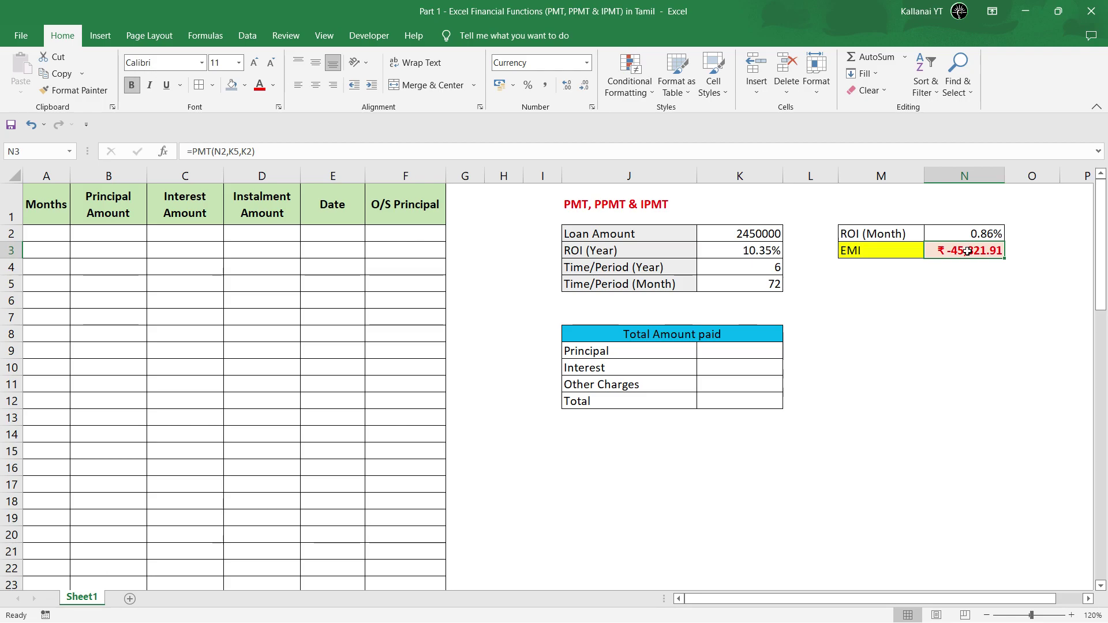
click(965, 268)
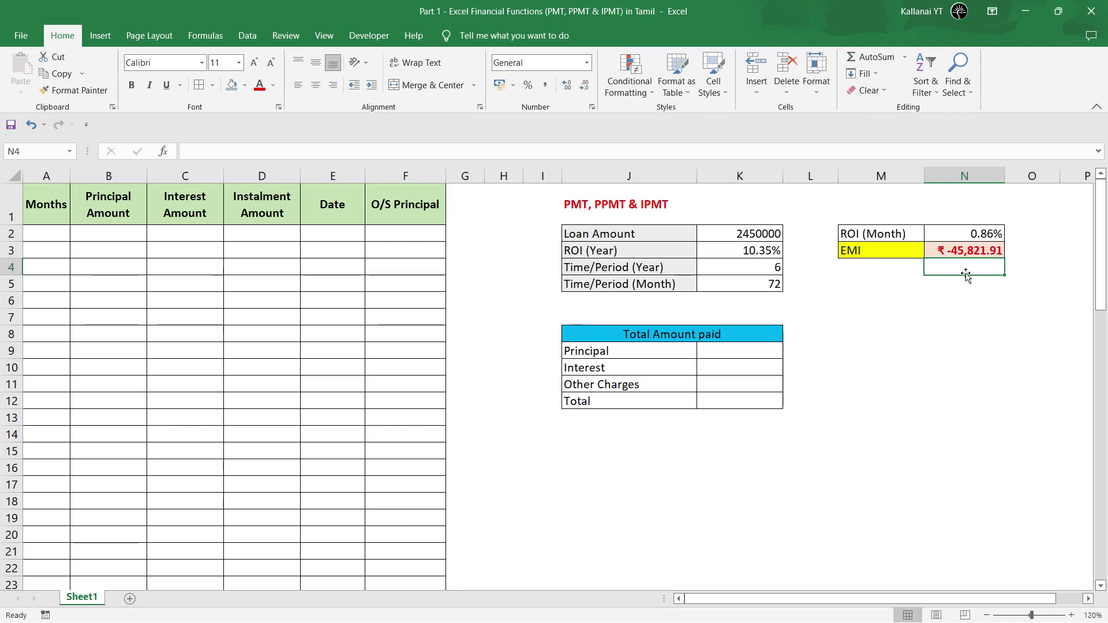
double_click(744, 233)
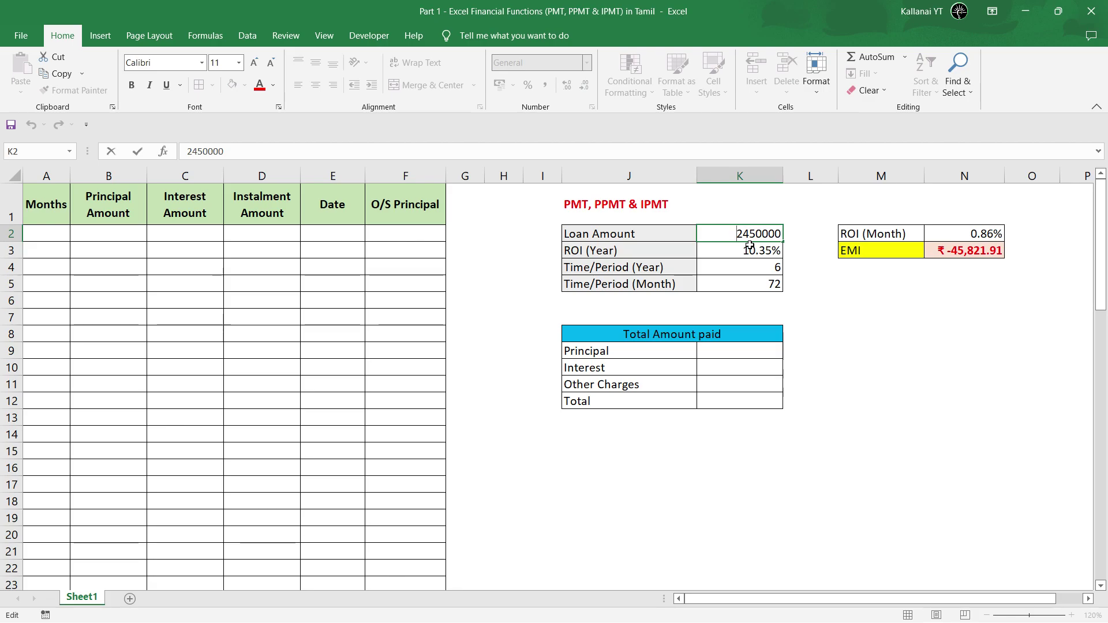
text(-)
key(Return)
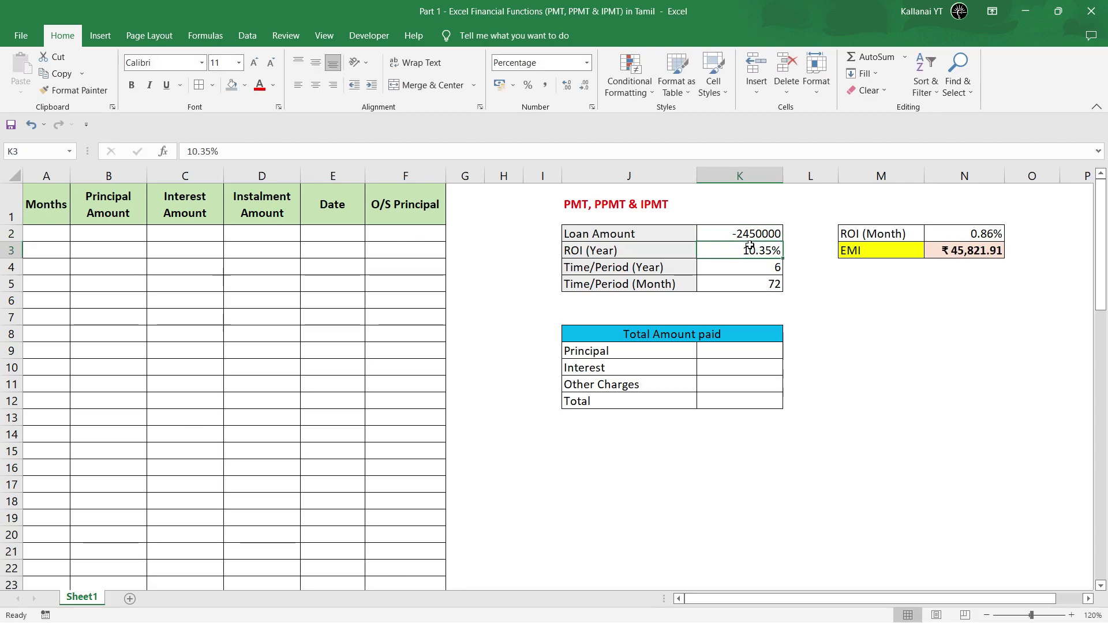
double_click(738, 234)
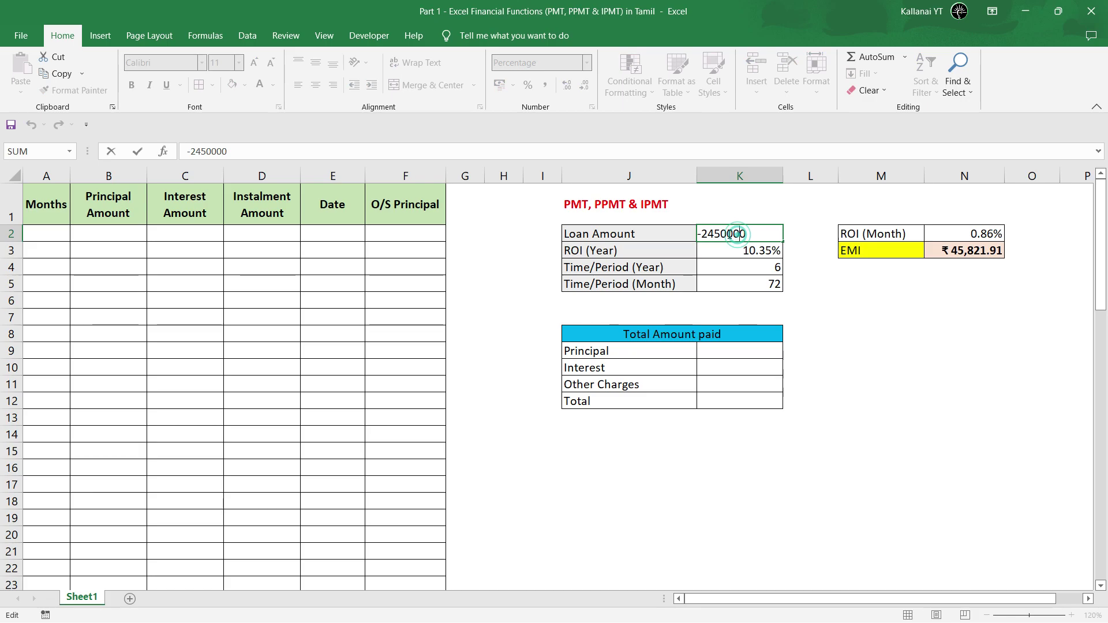
click(703, 234)
key(BackSpace)
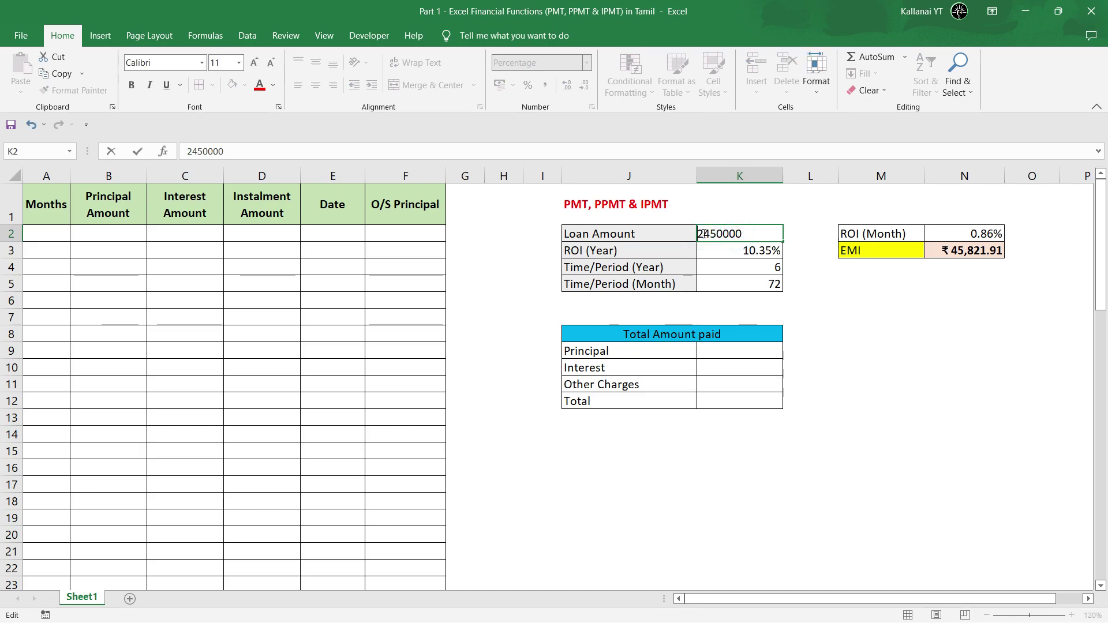
key(Return)
click(730, 234)
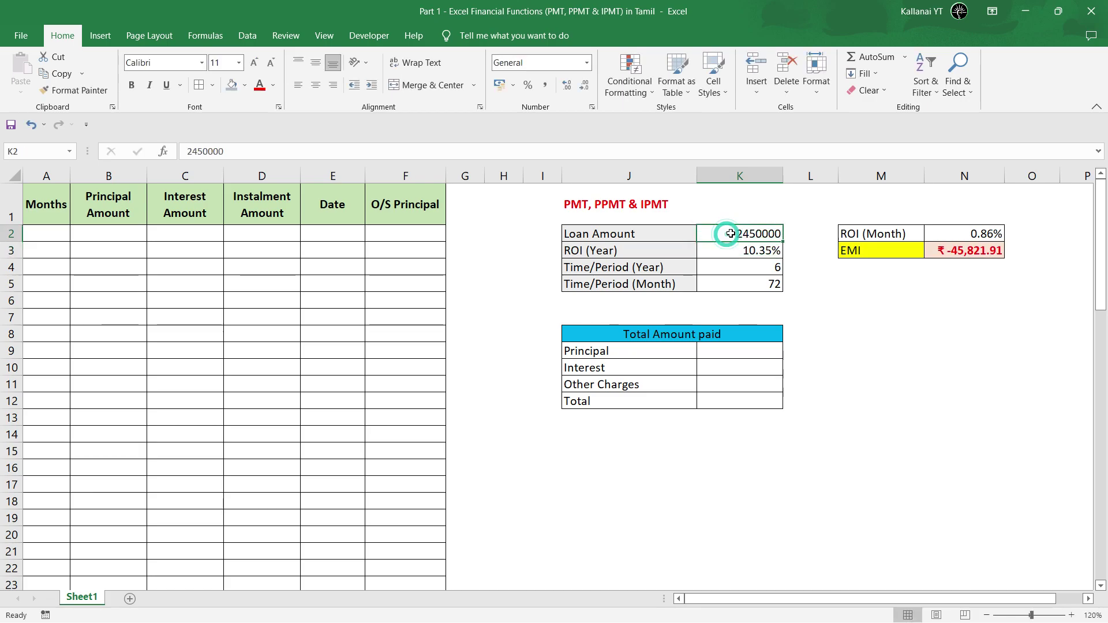
click(972, 253)
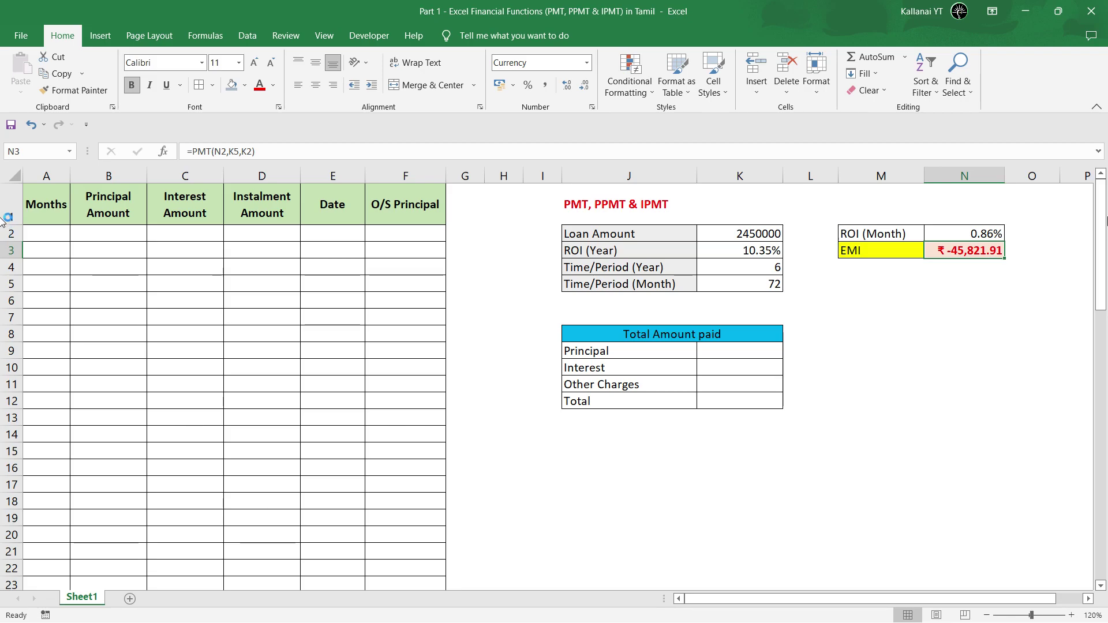
click(870, 305)
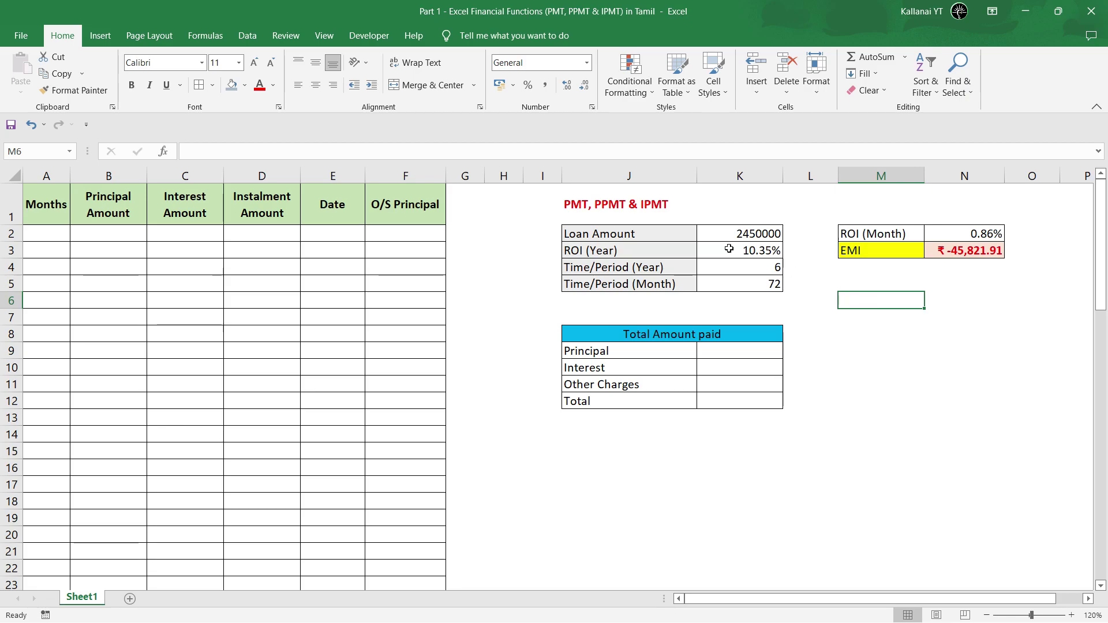
click(134, 230)
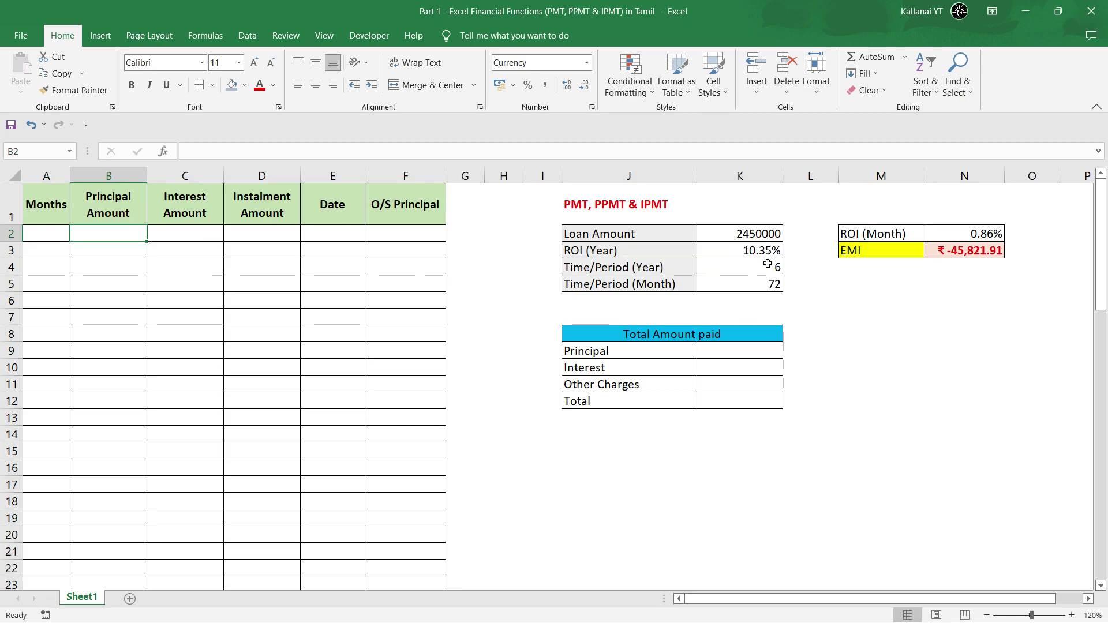
click(973, 250)
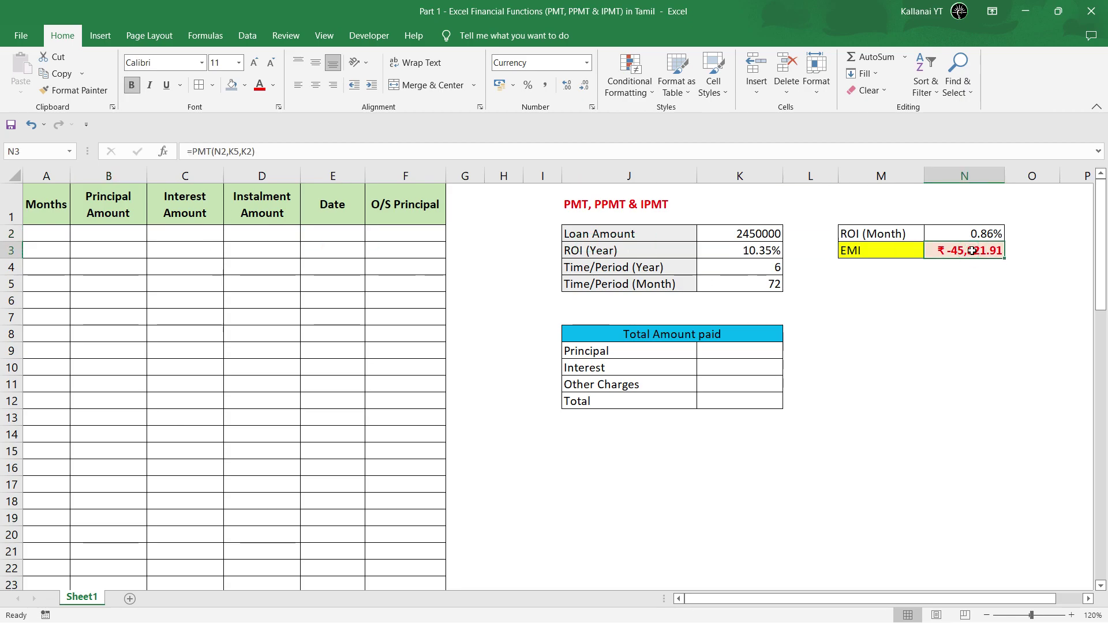
click(127, 234)
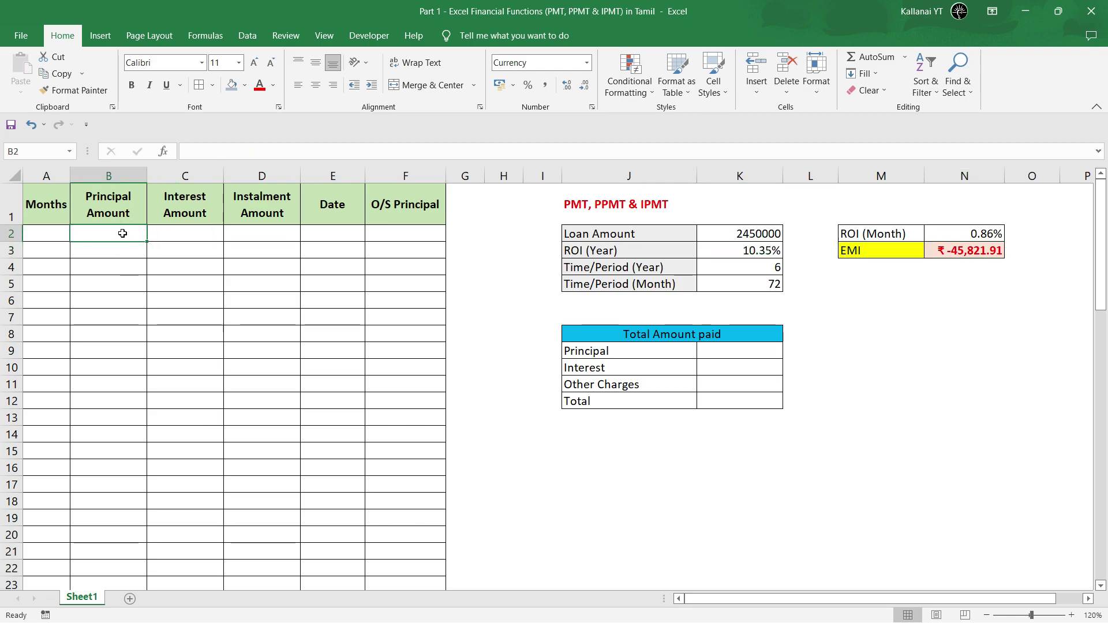
Enter 1 and 2 in A2:A3 and extend the series down to month 72
click(46, 233)
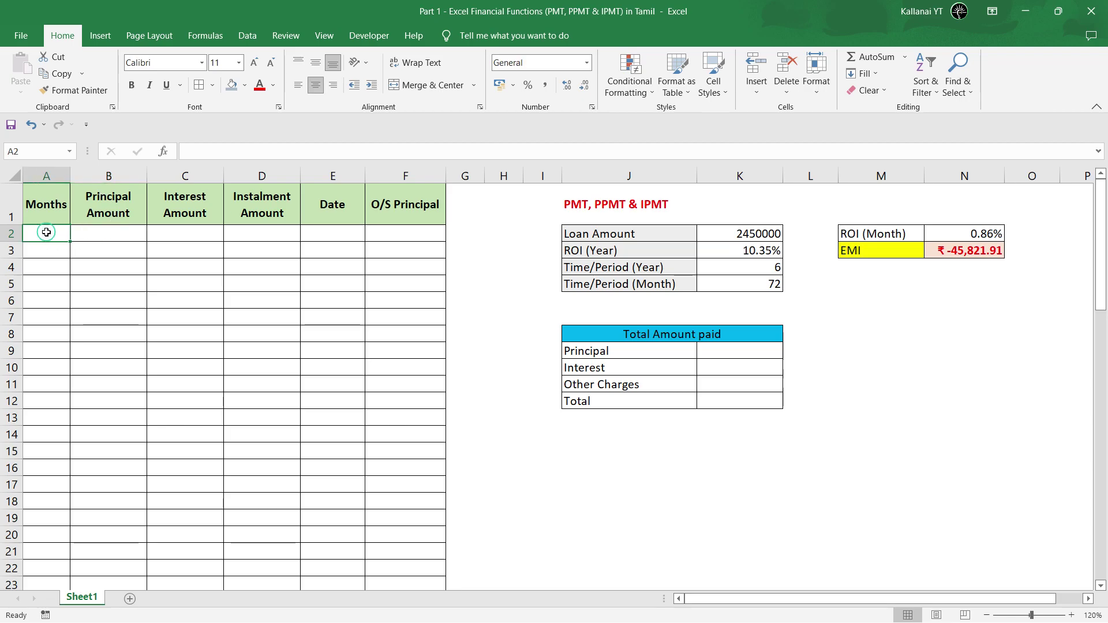
text(1)
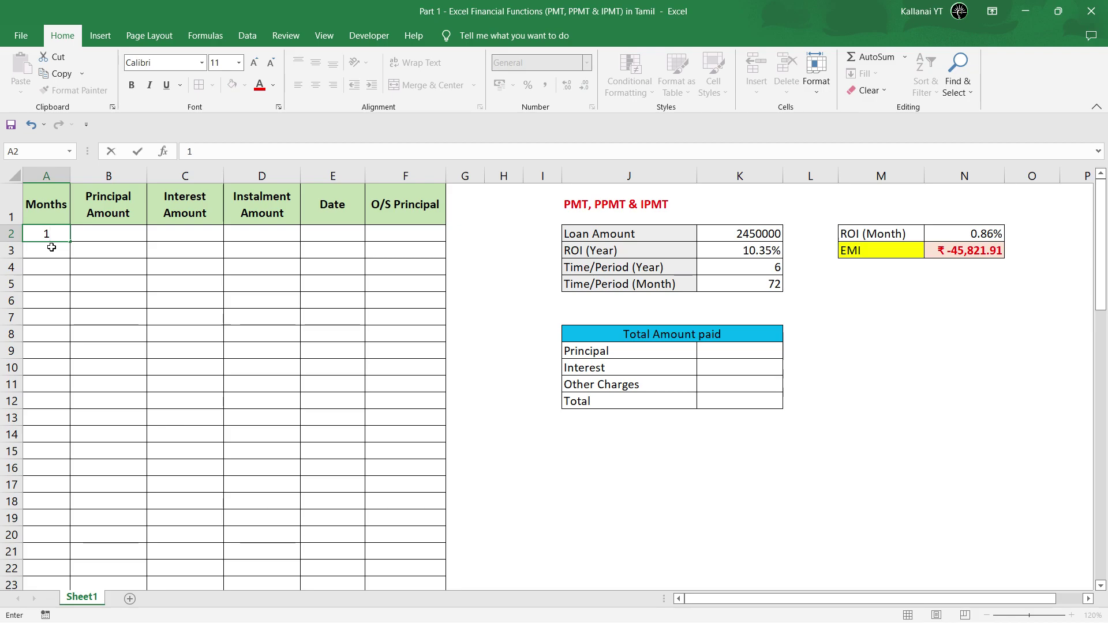
click(51, 247)
text(2)
click(50, 238)
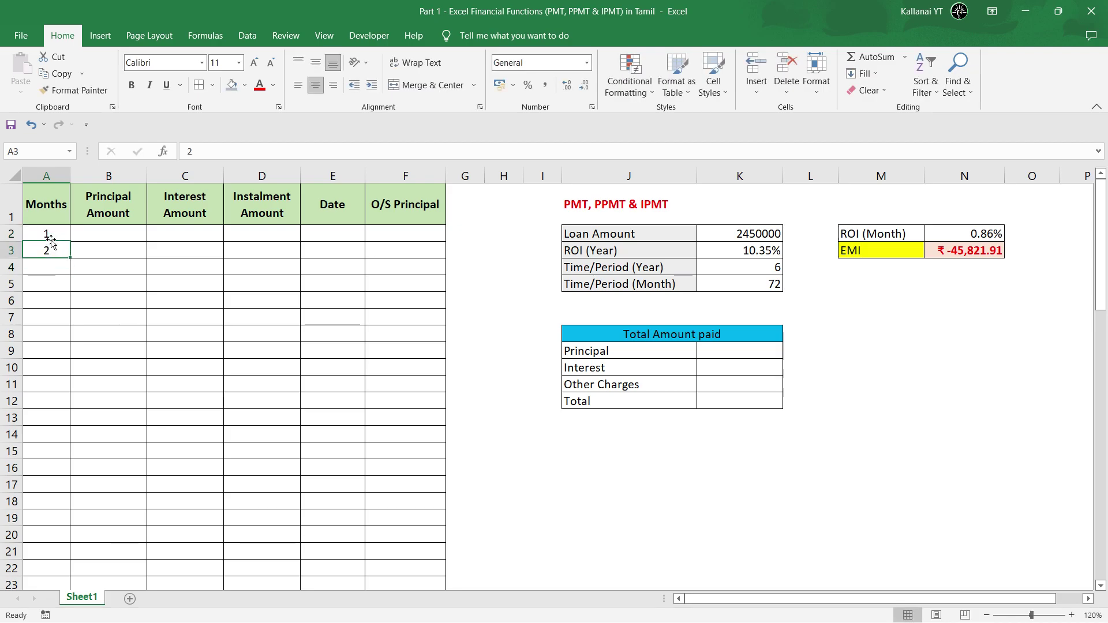
mouse_move(51, 240)
mouse_down()
mouse_move(69, 351)
mouse_move(64, 510)
mouse_up()
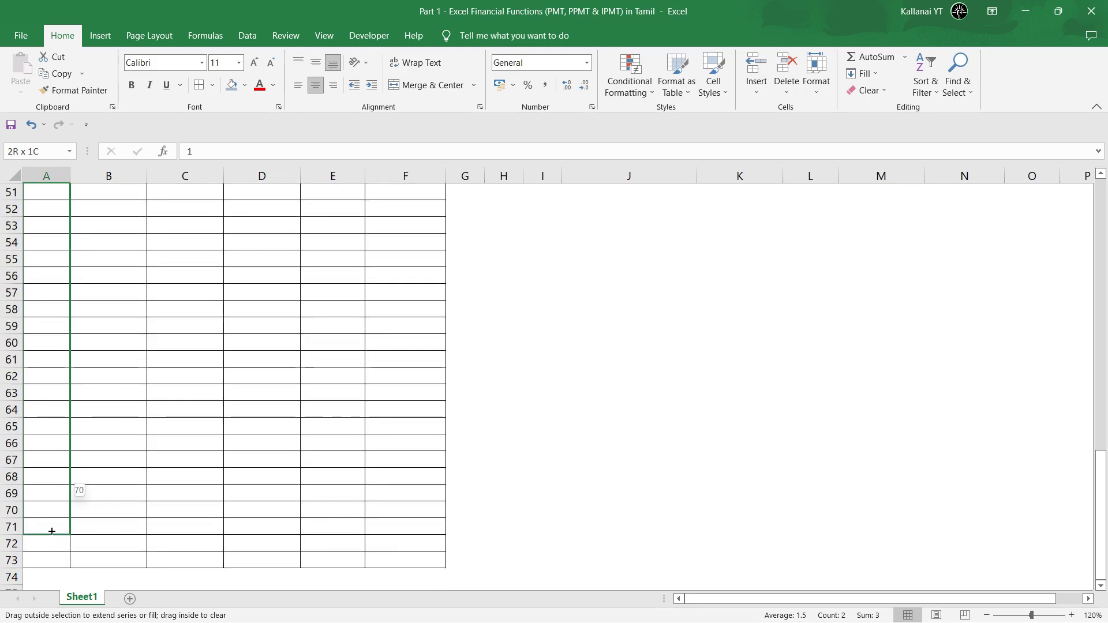
drag(45, 616, 47, 560)
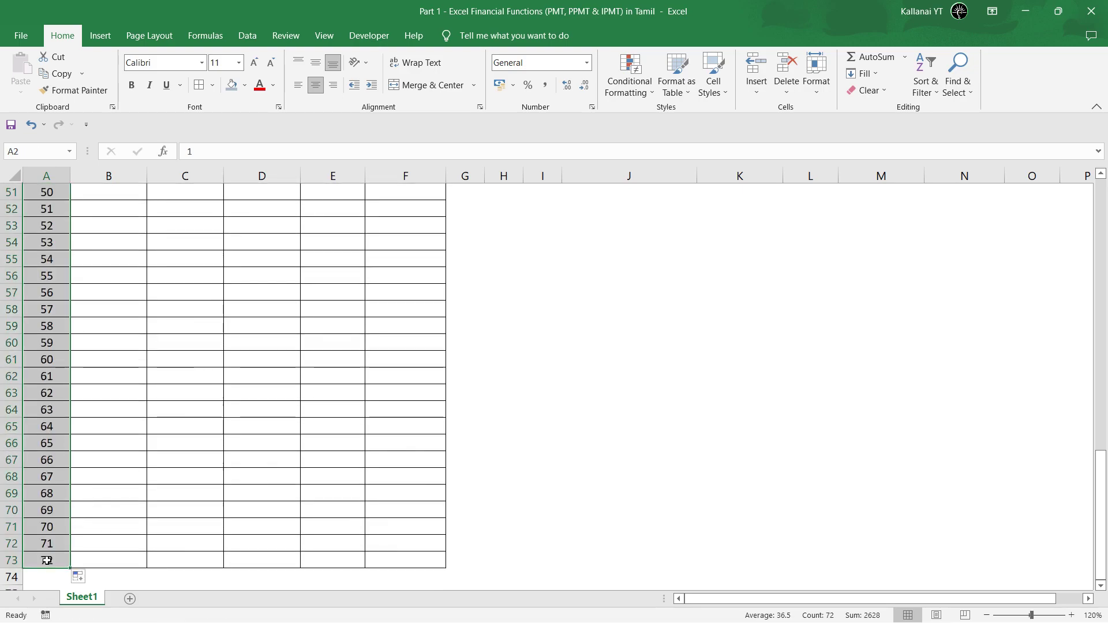
Check the Months column runs from 1 to 72, ending back on month 1
key(Down)
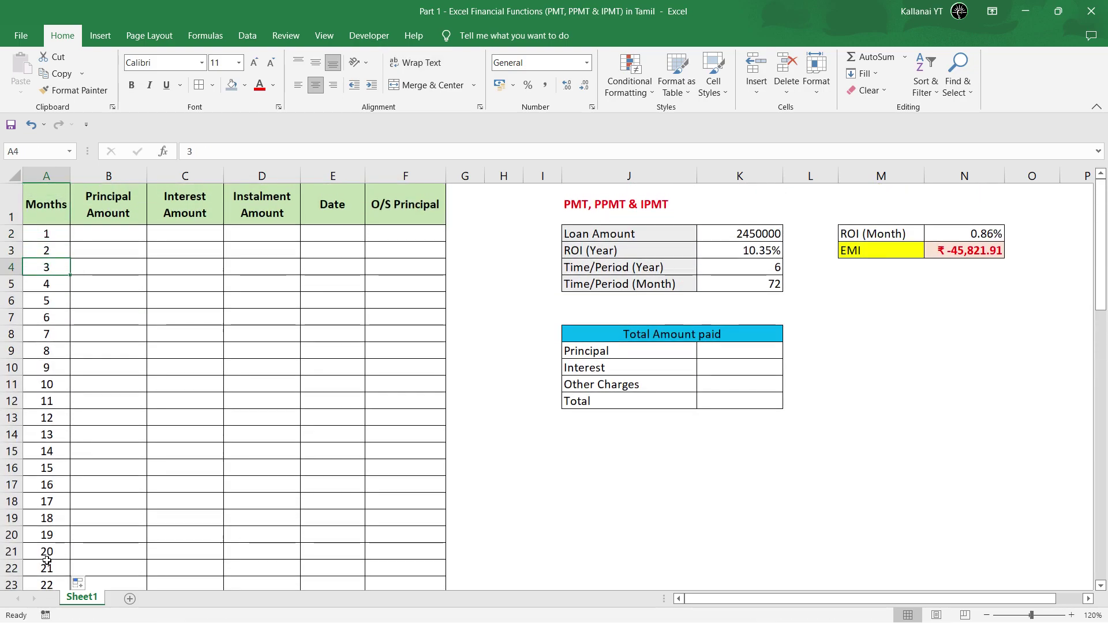
key(Down)
key(Down)
key(Down)
key(Down)
key(Down)
key(Down)
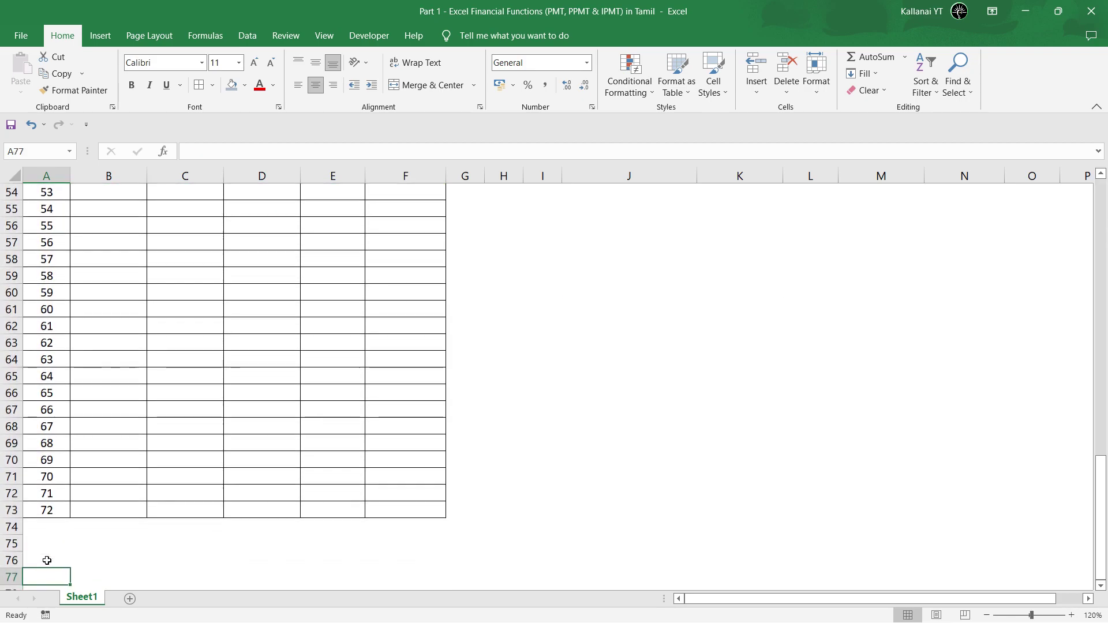
key(ctrl+Up)
key(ctrl+Up)
key(Down)
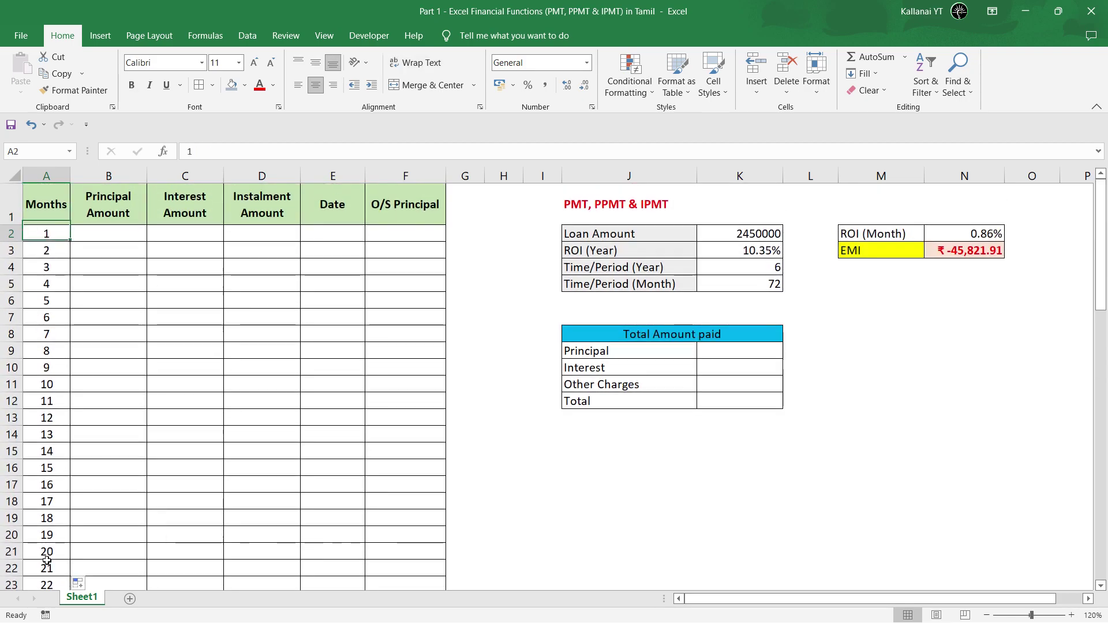
key(ctrl+shift+Down)
key(ctrl+shift+Up)
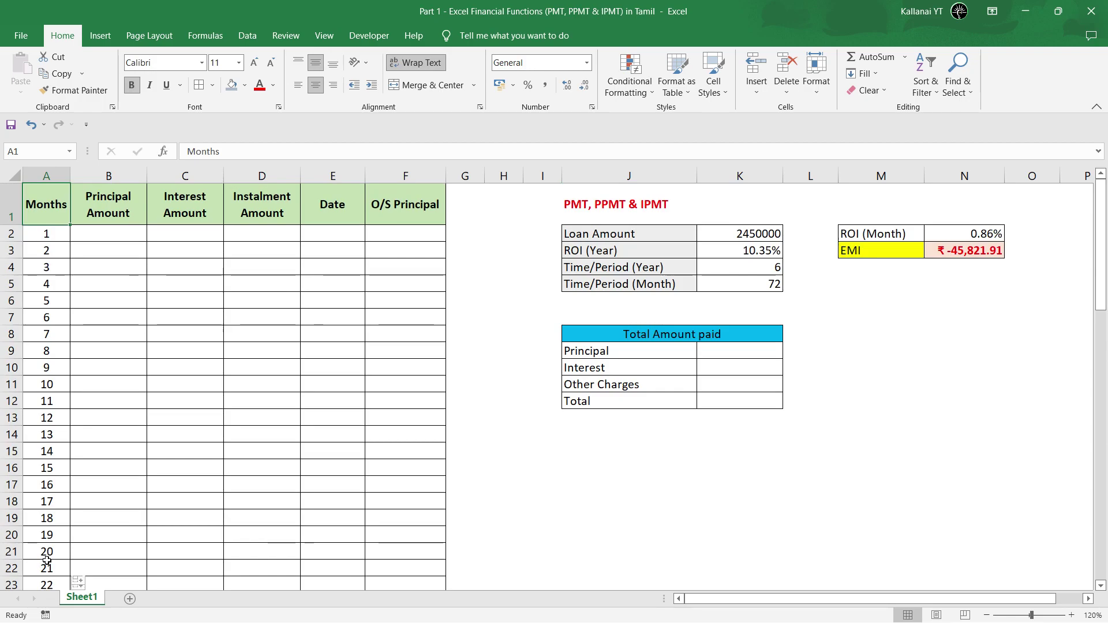
In B2 begin =PPMT($N$2, with the monthly rate locked as an absolute reference
click(730, 296)
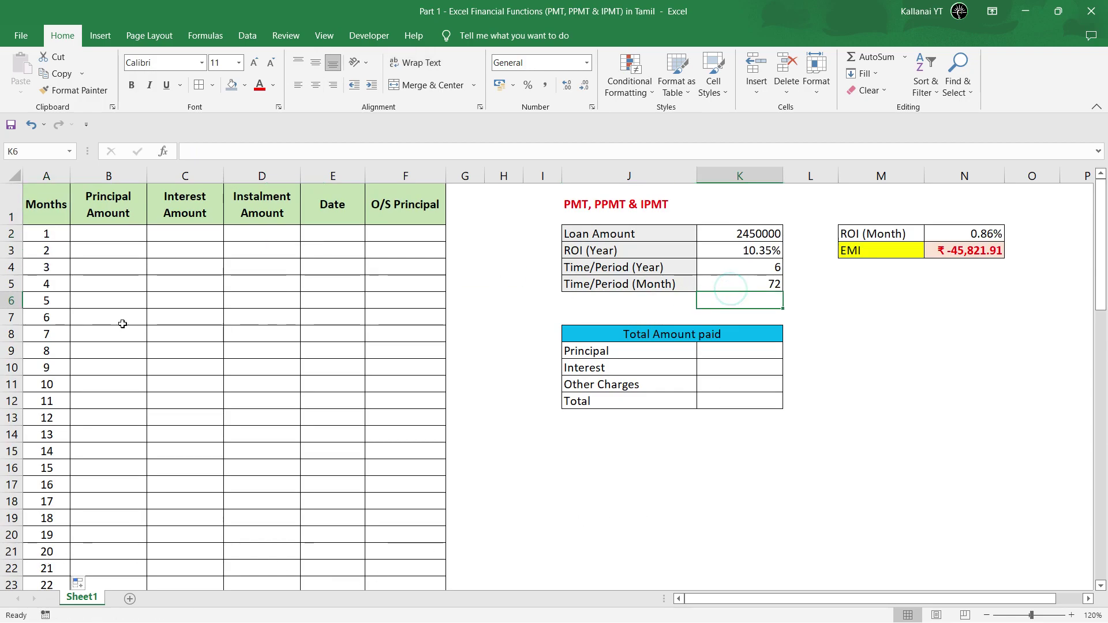
click(122, 229)
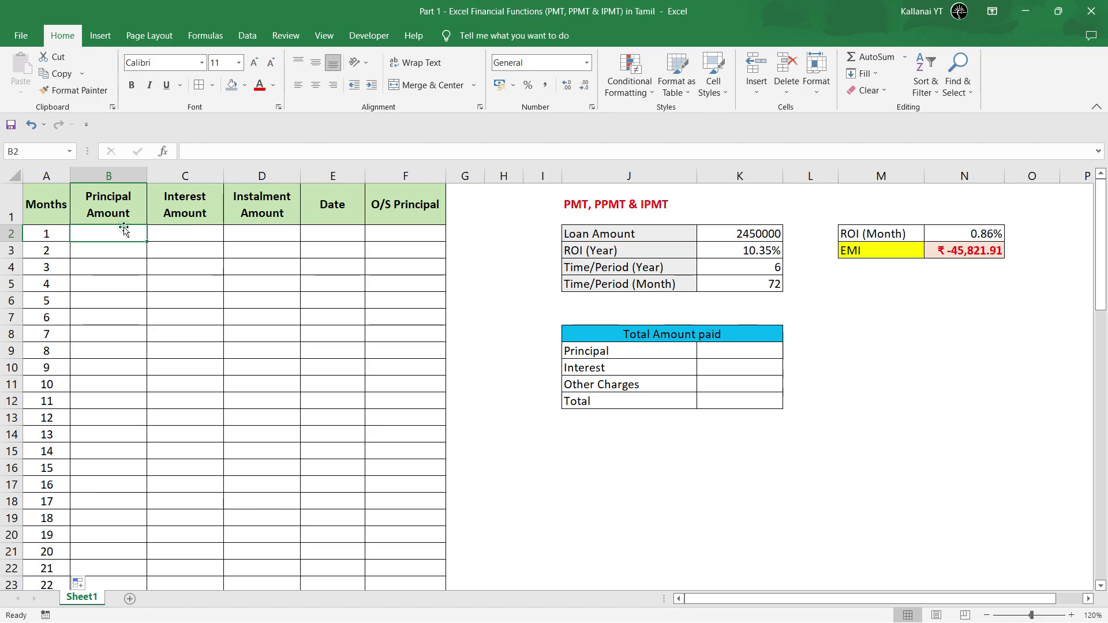
click(107, 174)
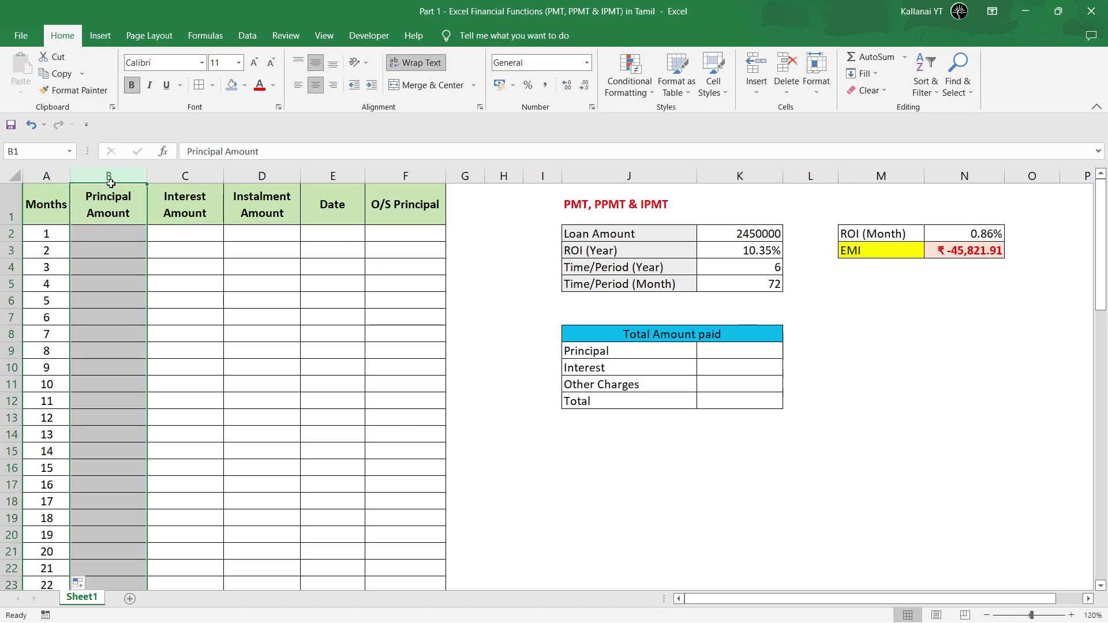
click(100, 230)
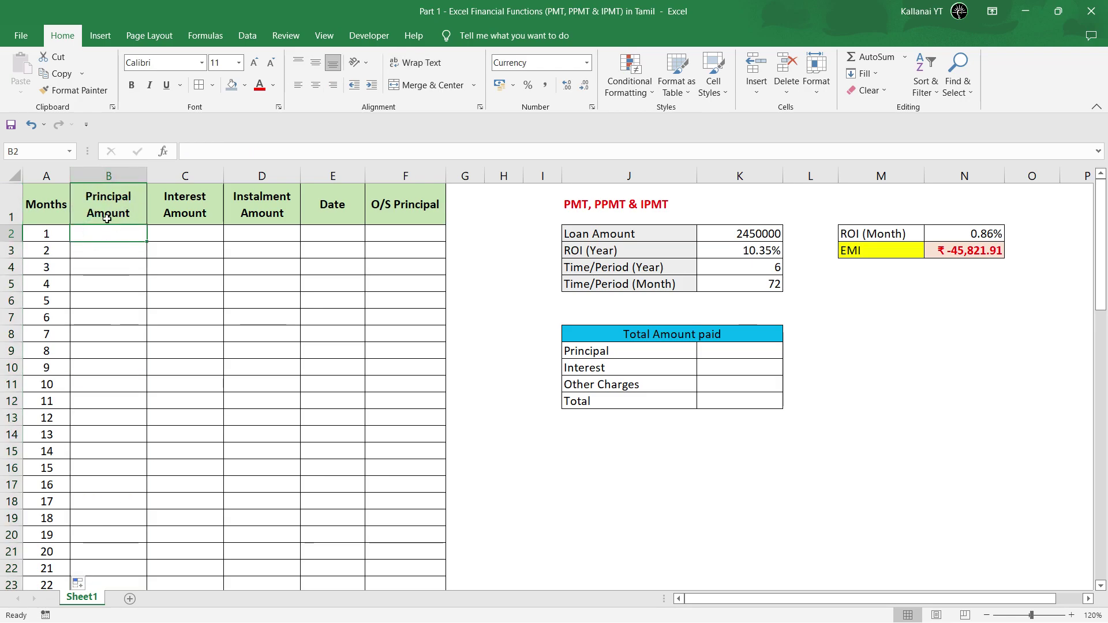
text(=)
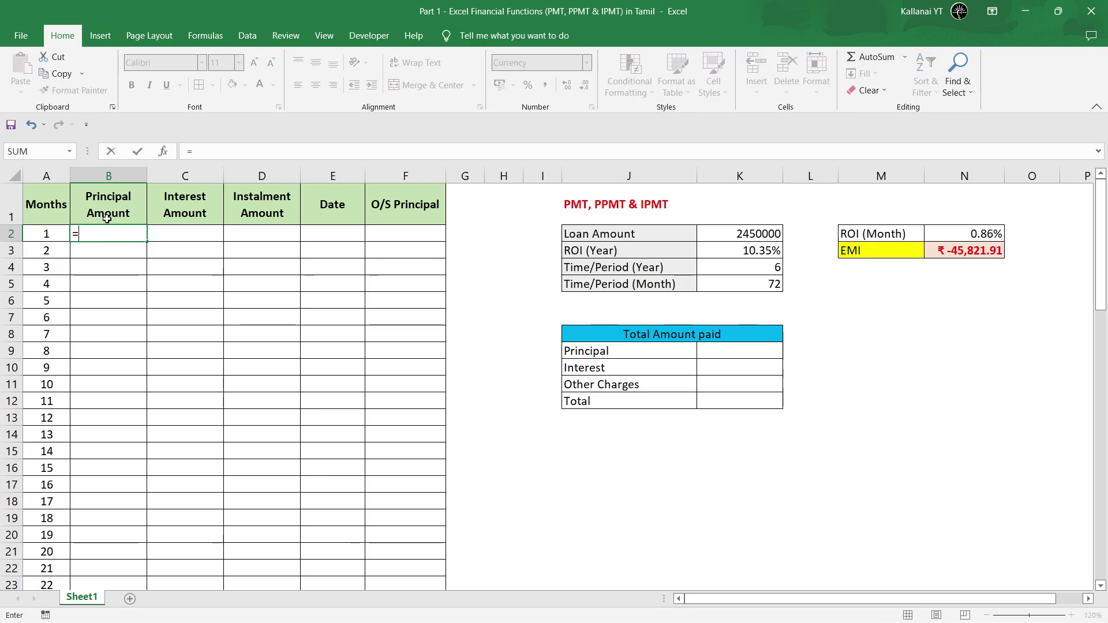
text(pp)
key(Tab)
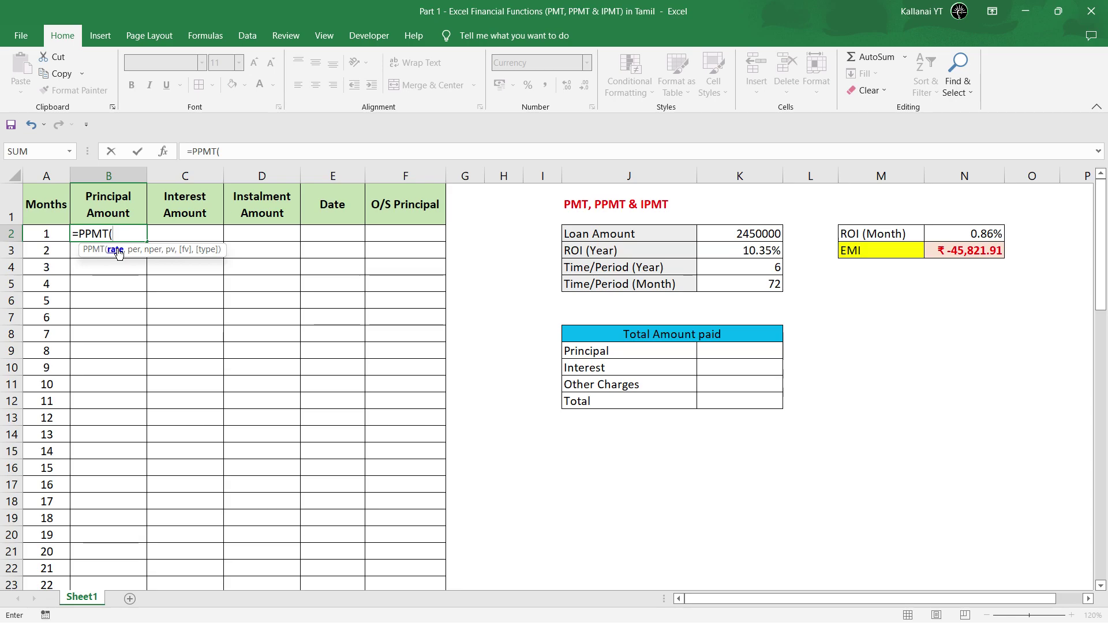
click(953, 233)
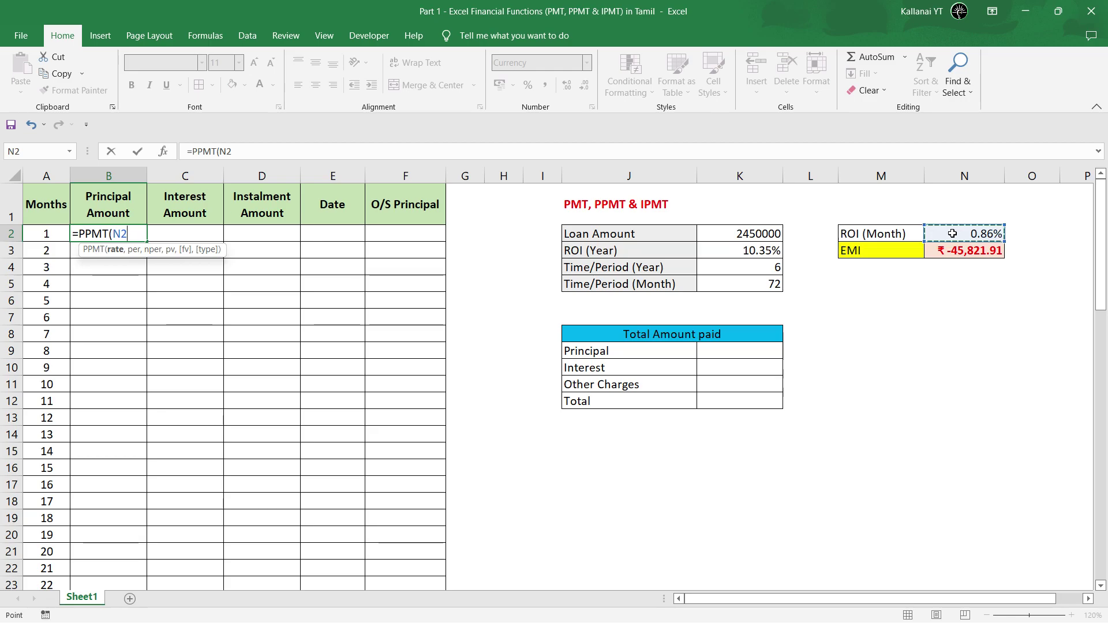
key(F4)
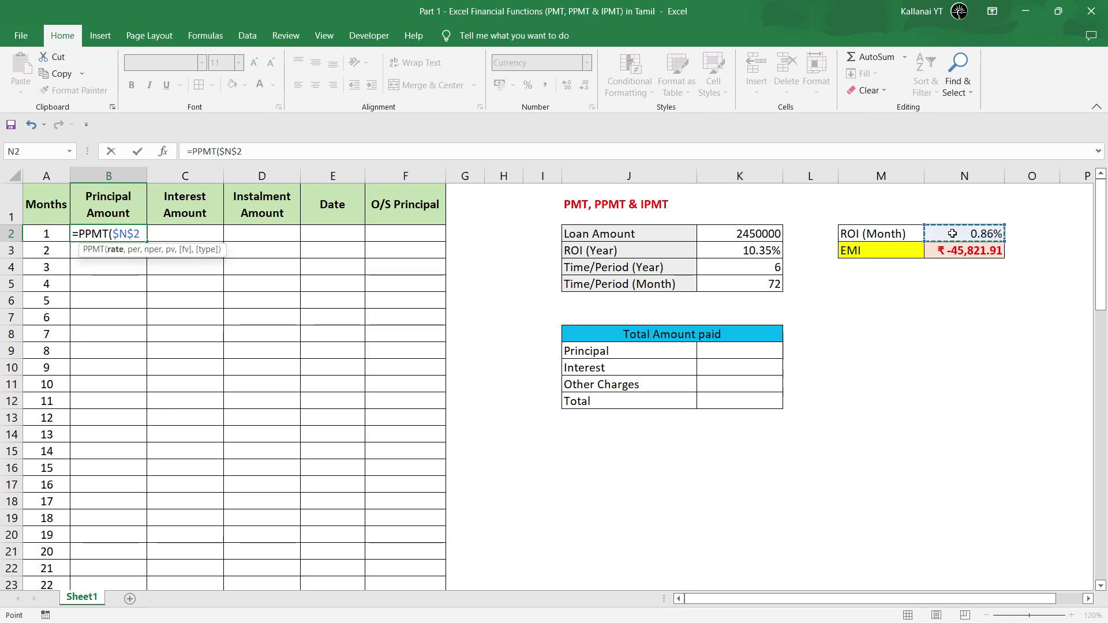
text(,)
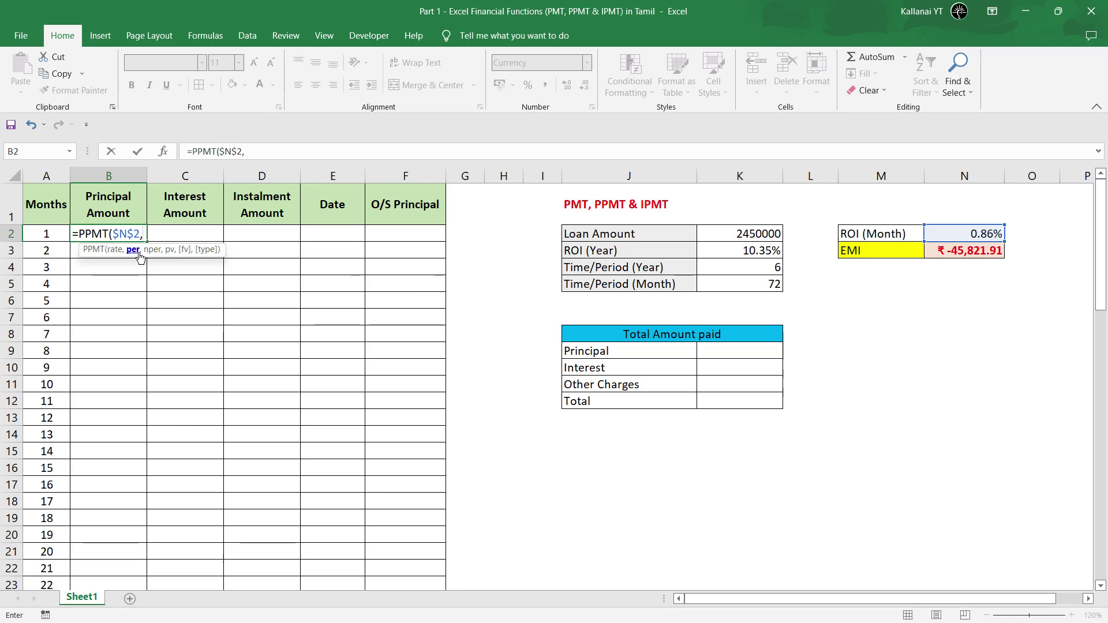
Complete B2 as =PPMT($N$2,A2,$K$5,$K$2), giving a first-month principal of ₹ -24,690.66
click(44, 234)
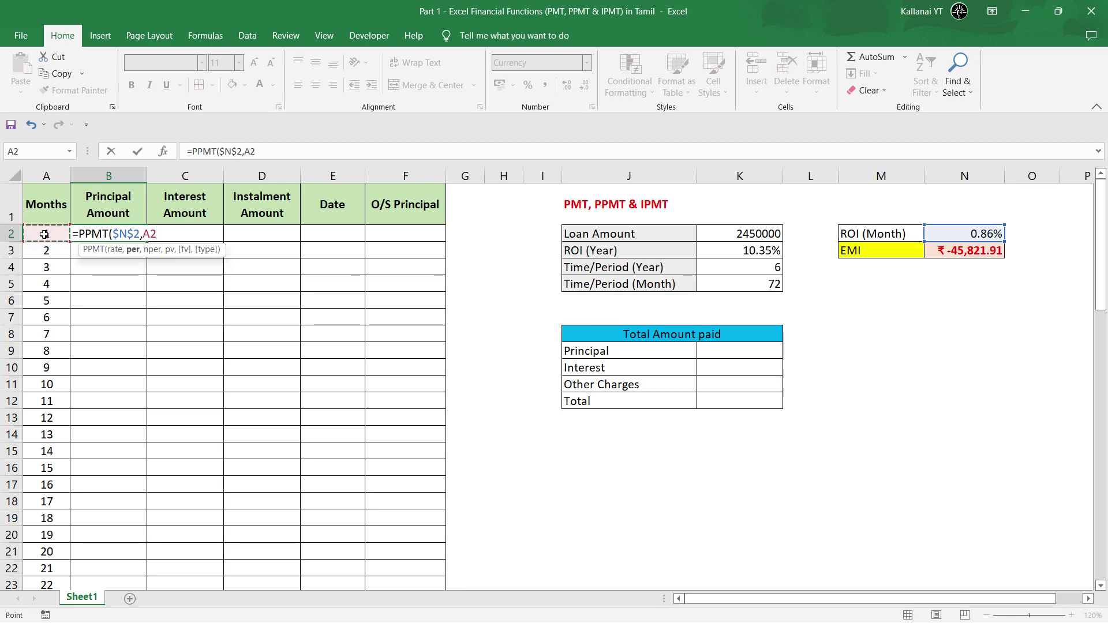
text(,)
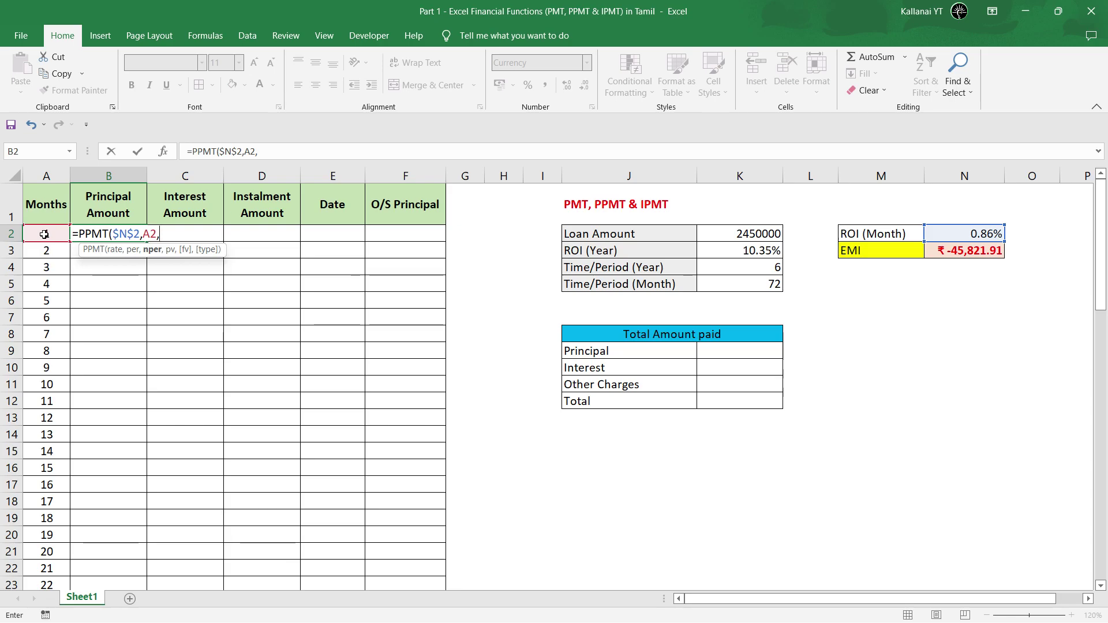
click(767, 283)
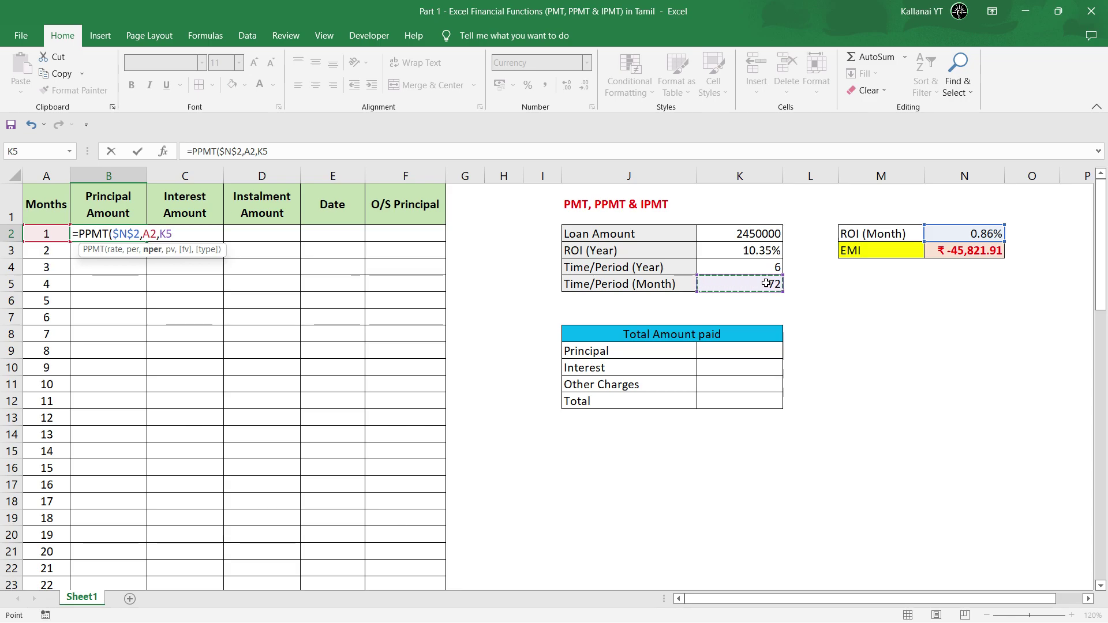
key(F4)
text(,)
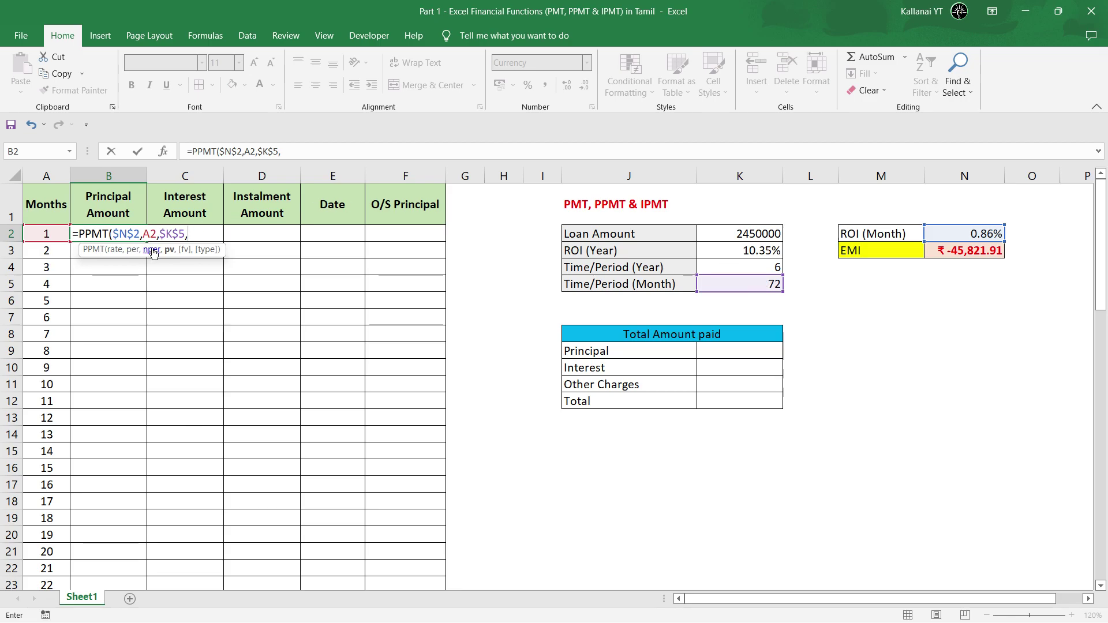
click(749, 233)
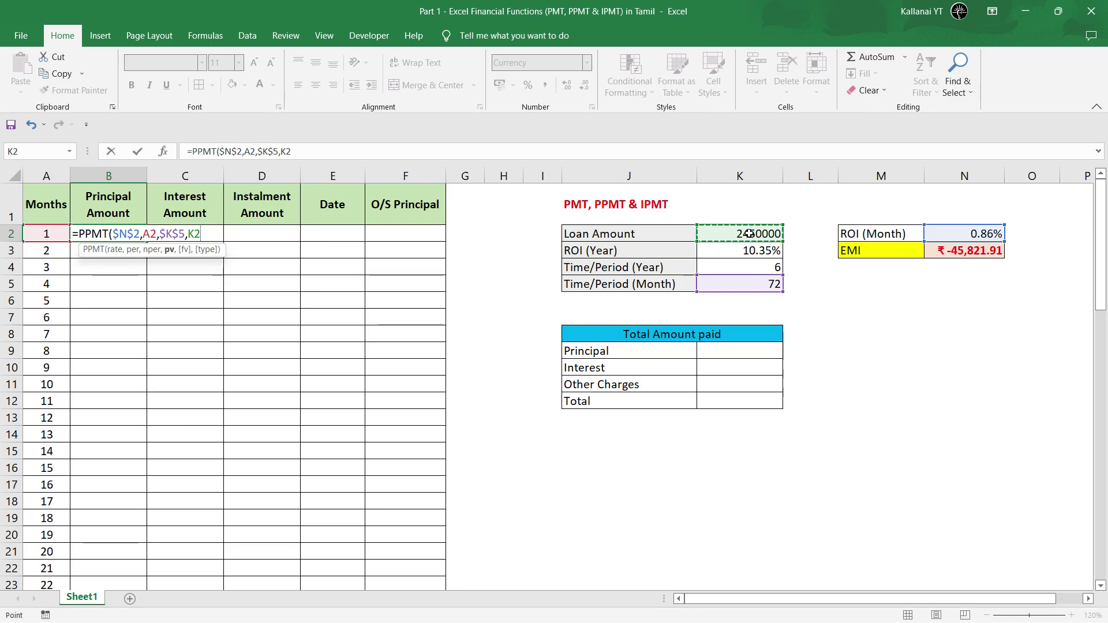
key(F4)
text())
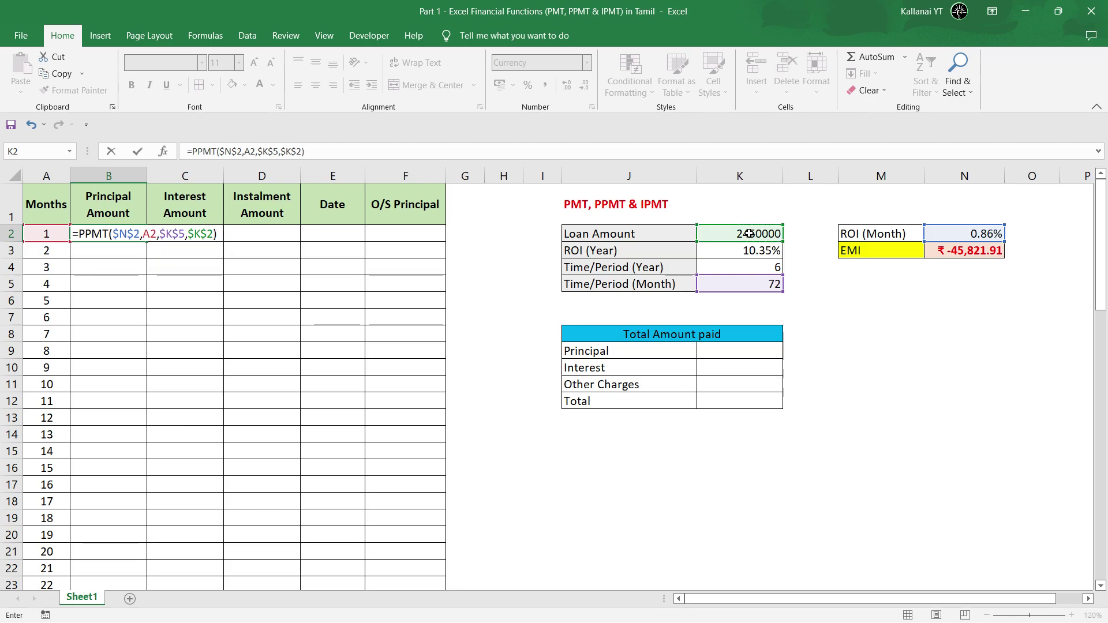
key(Return)
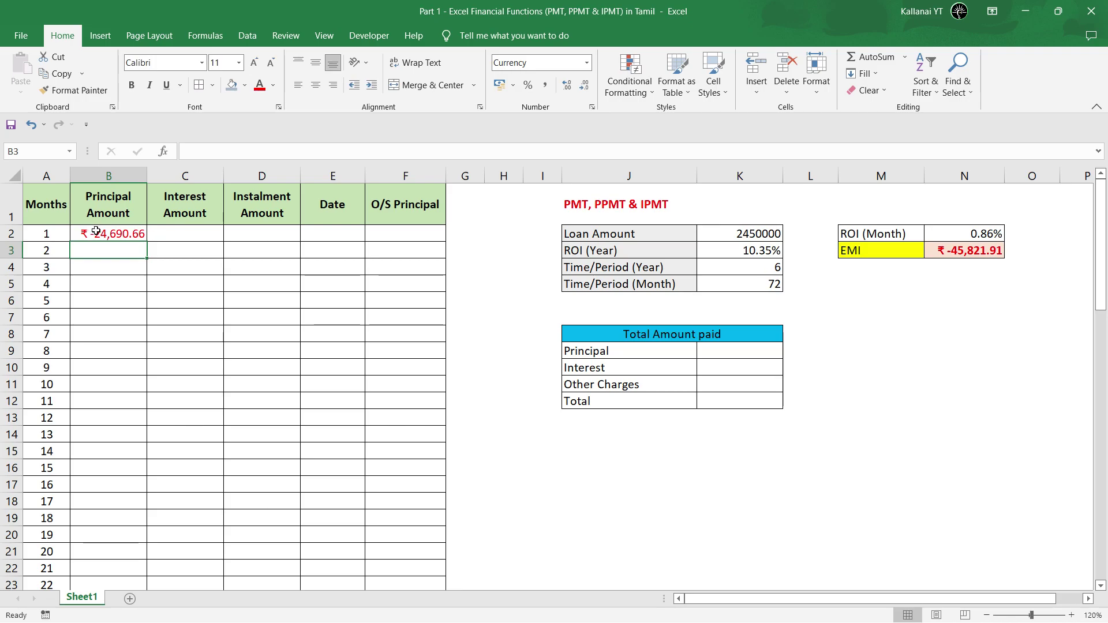
Copy the B2 PPMT formula down to row 73 and verify B7's references
click(96, 231)
double_click(147, 242)
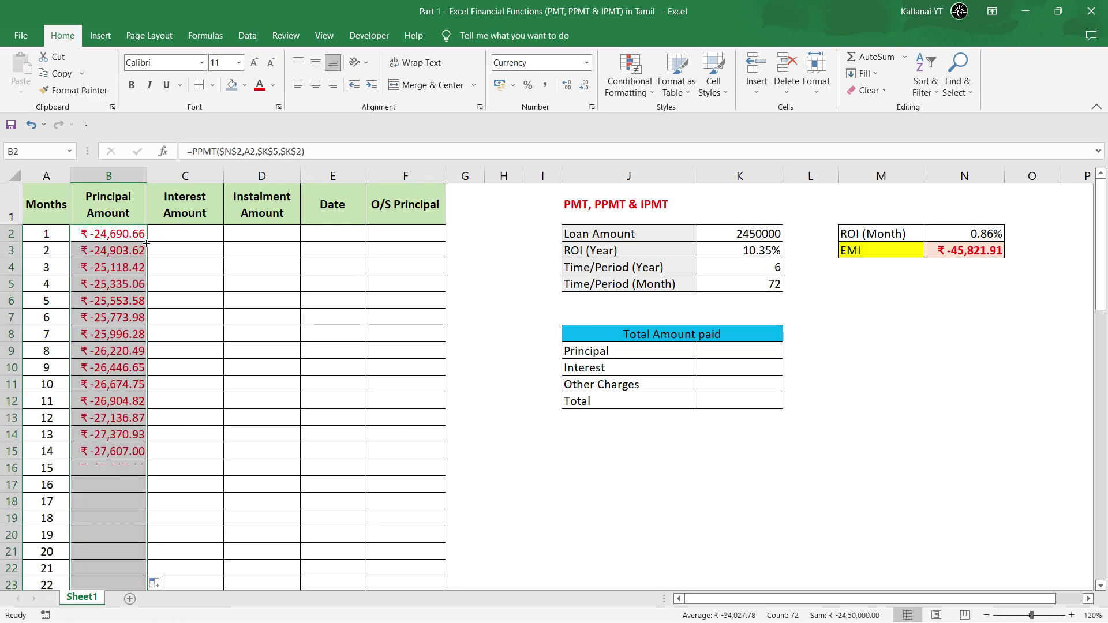
click(91, 312)
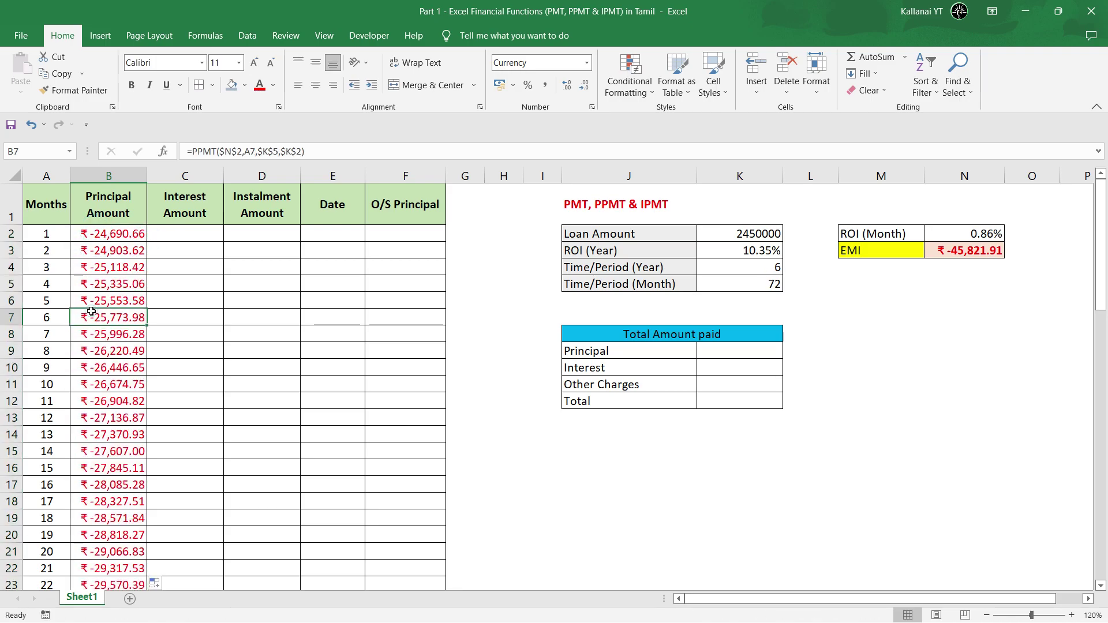
double_click(91, 312)
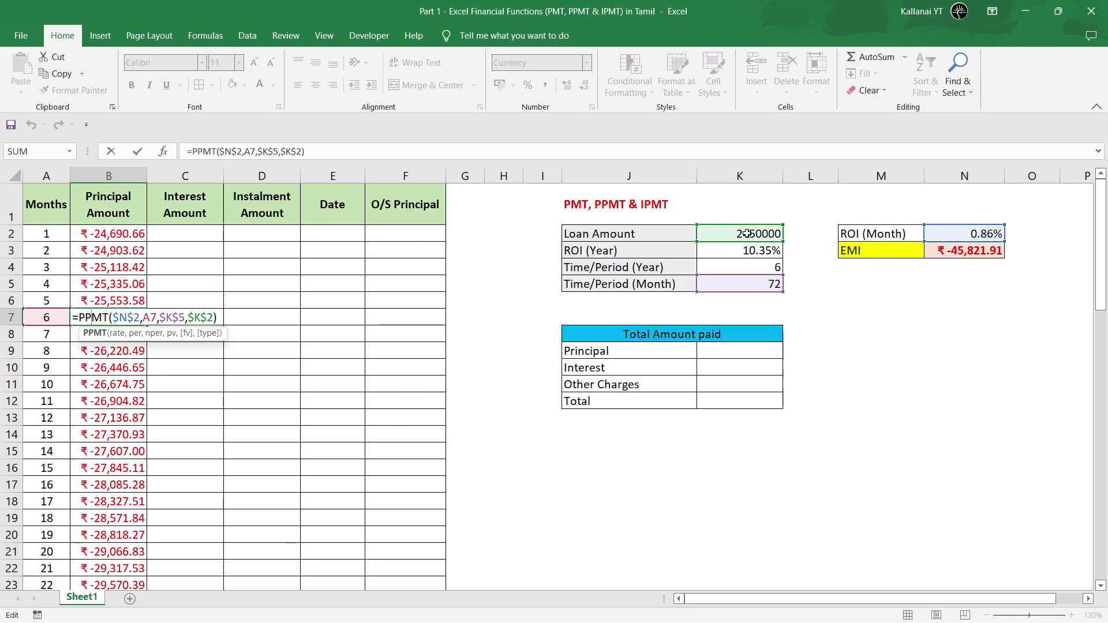
key(ctrl+Return)
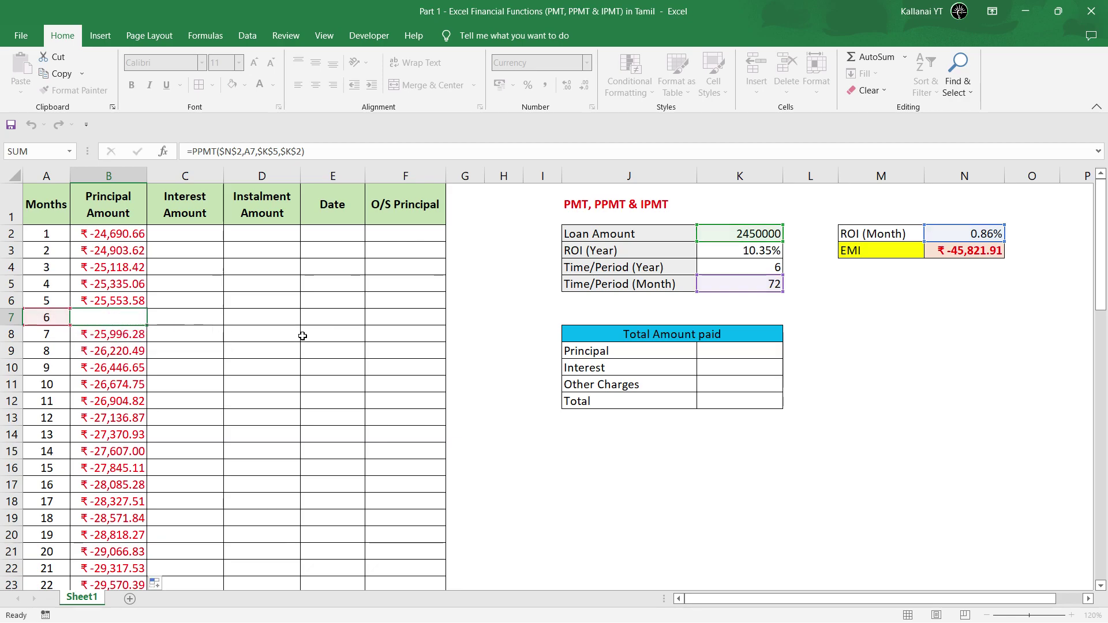
Review the principal column from ₹ -24,690.66 down to the last month's ₹ -45,430.08
click(110, 235)
key(Down)
key(Down)
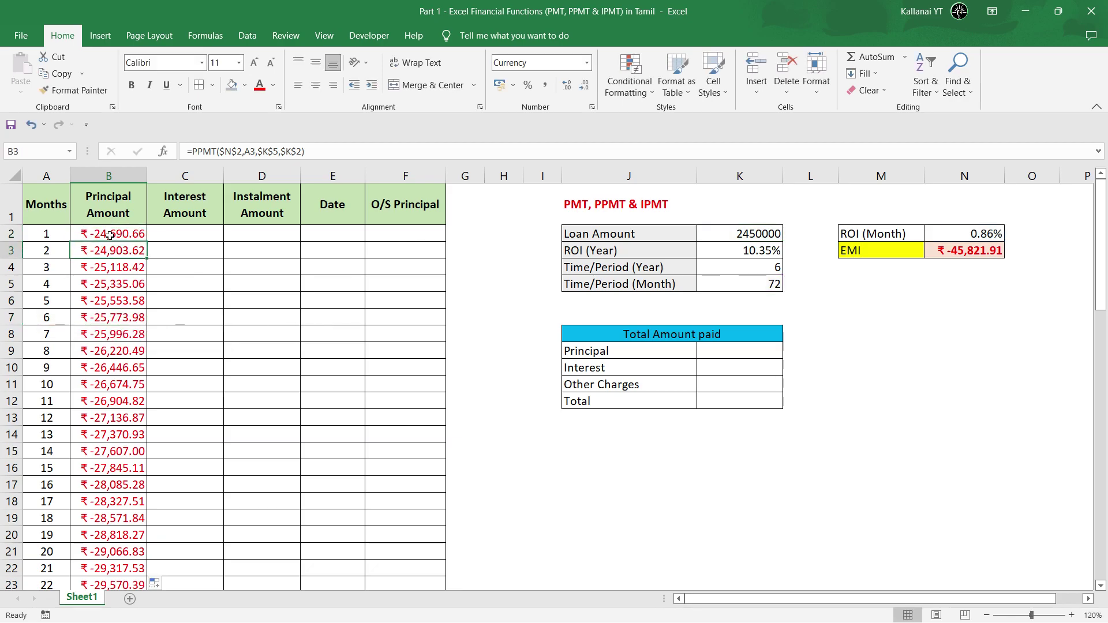
key(ctrl+Down)
key(Down)
scroll(109, 235, down, 1)
key(Up)
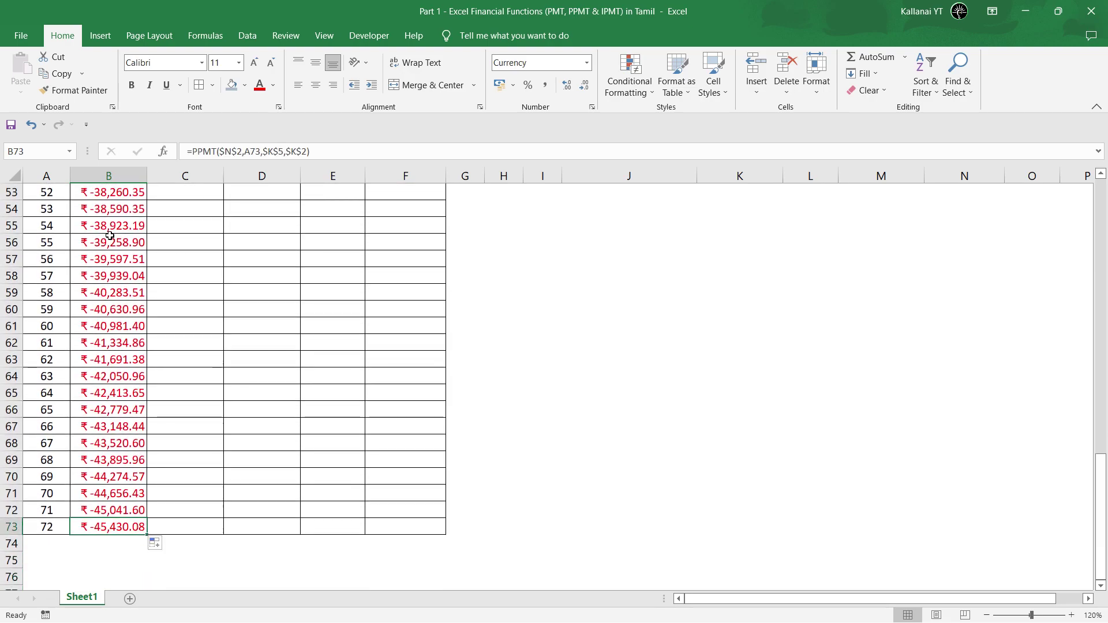
key(ctrl+Up)
key(Down)
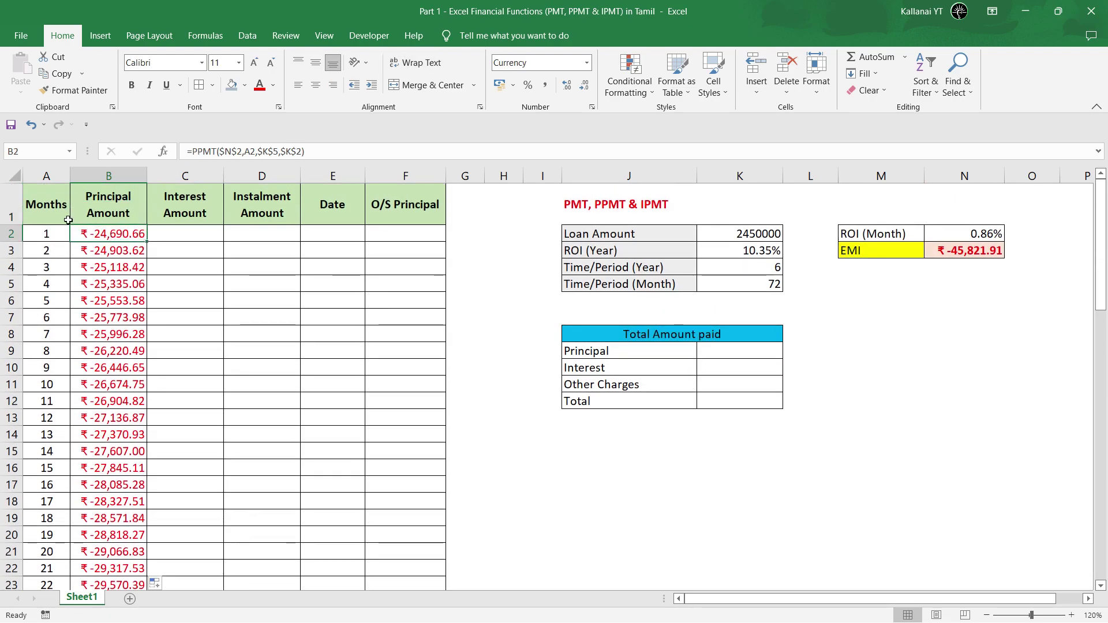
click(12, 234)
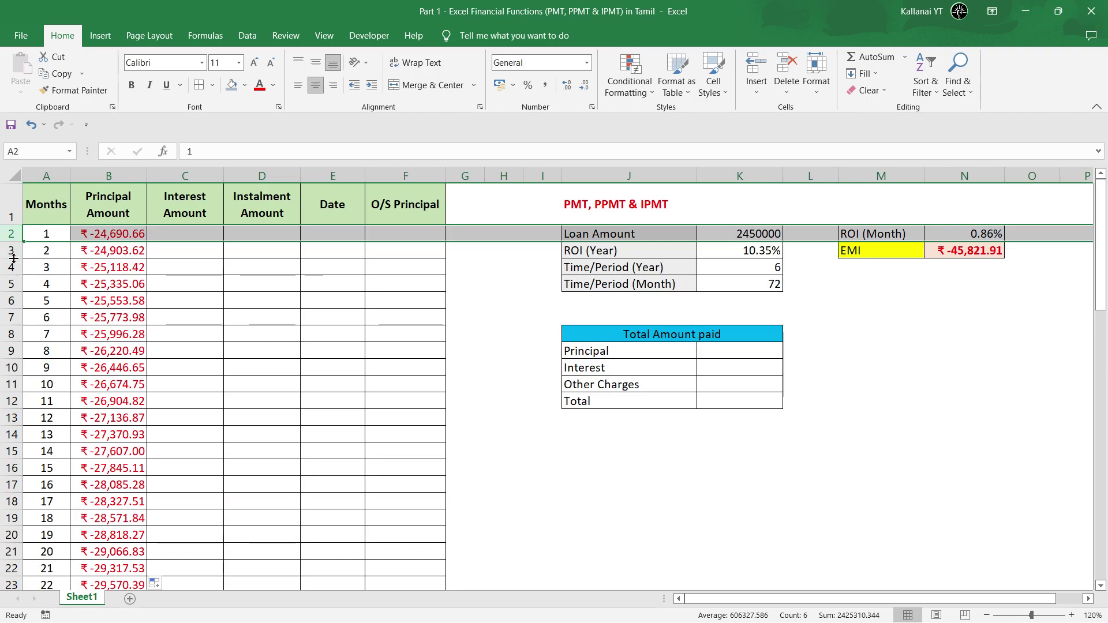
click(115, 252)
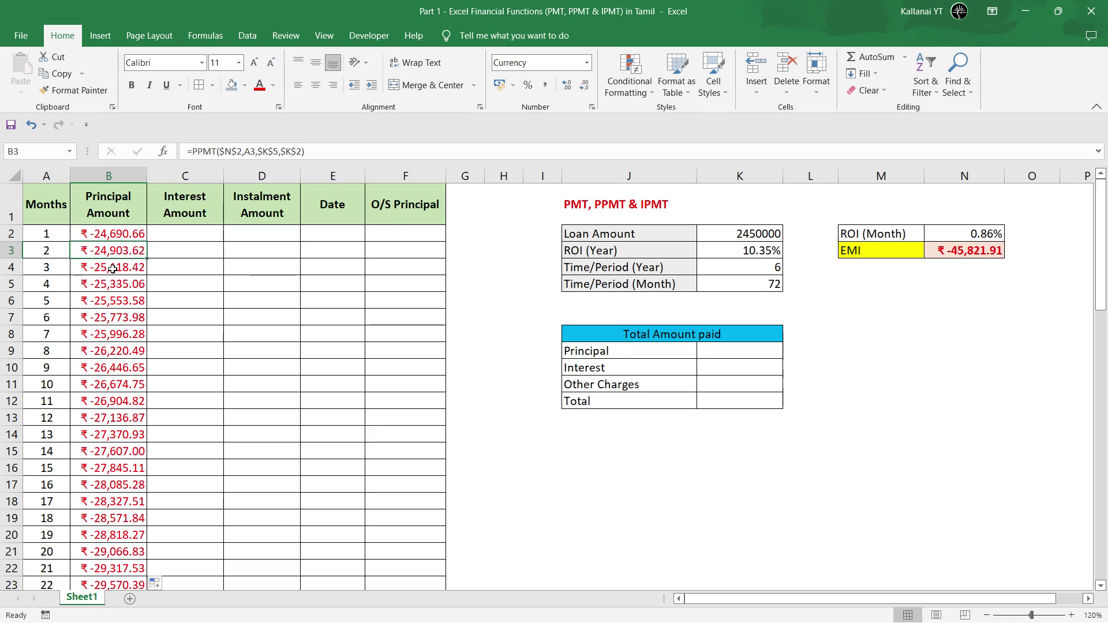
click(113, 270)
key(Right)
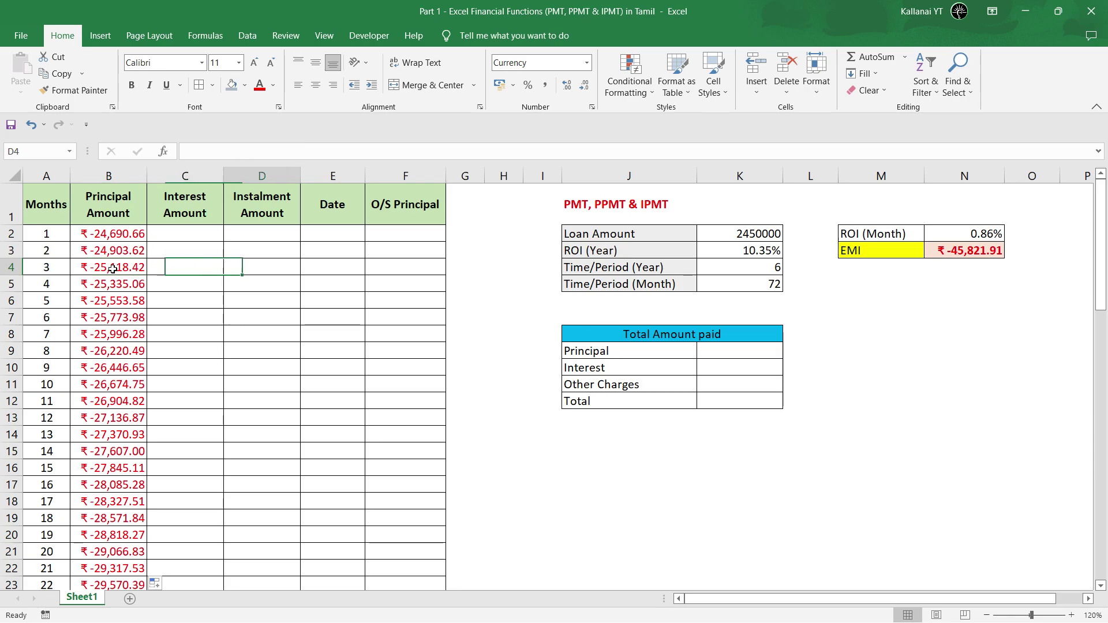
key(ctrl+Up)
key(Down)
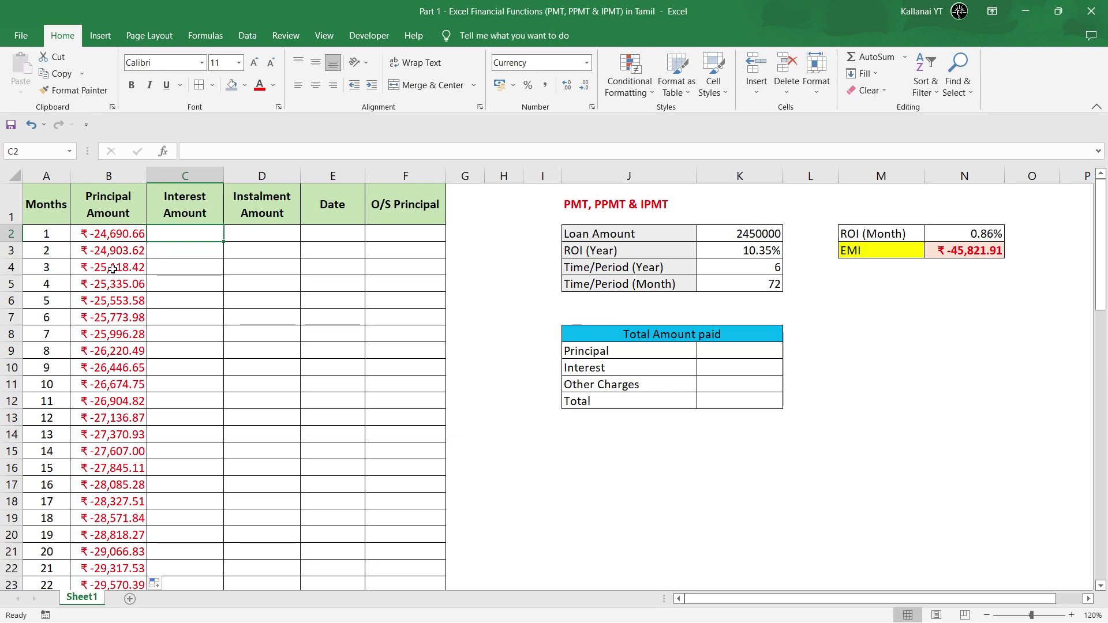
Start C2's IPMT formula with the absolute rate $N$2 and month A2
text(=ip)
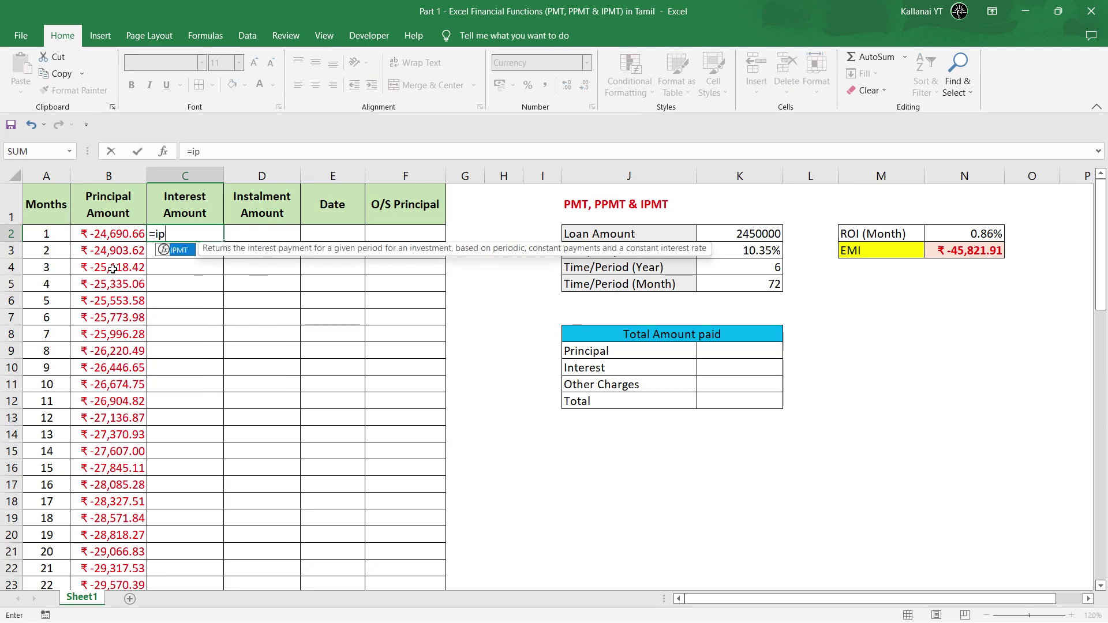
key(Tab)
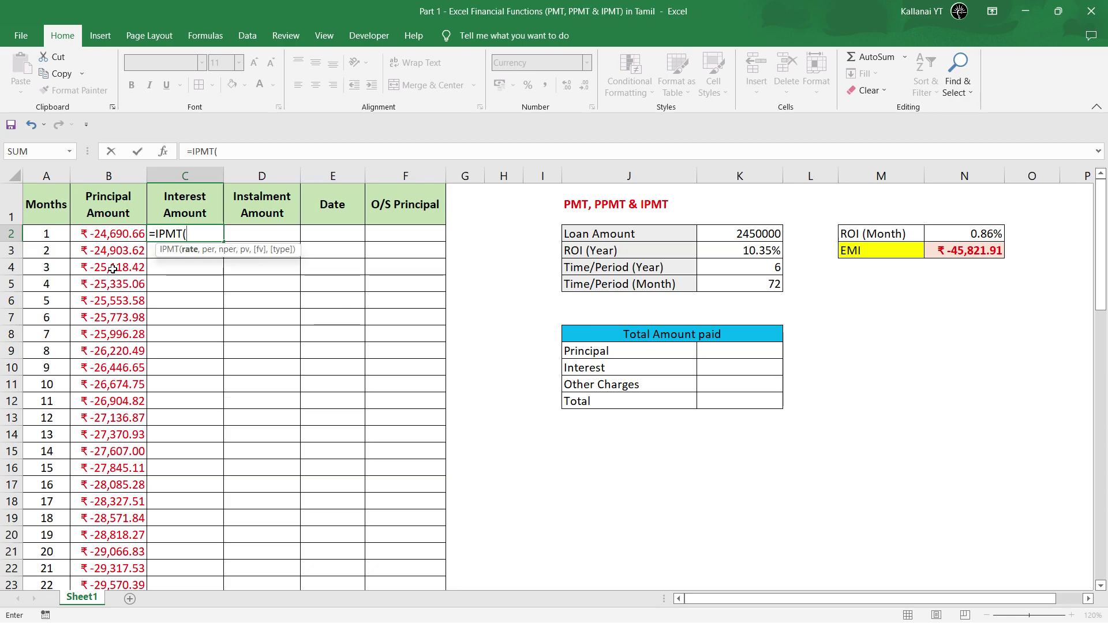
click(951, 233)
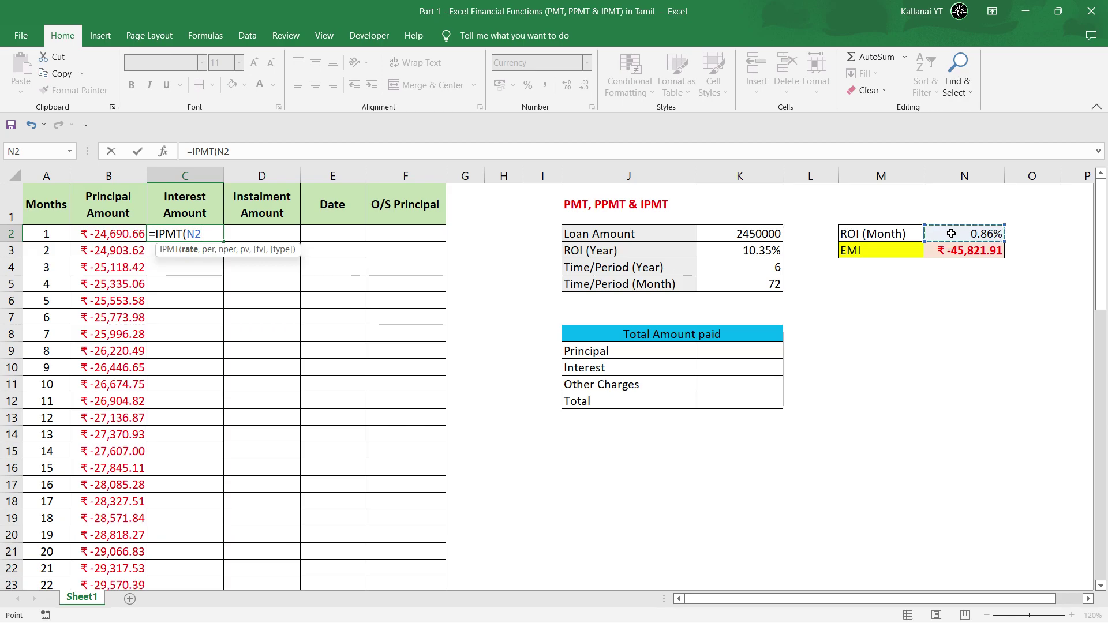
key(F4)
text($N$2,)
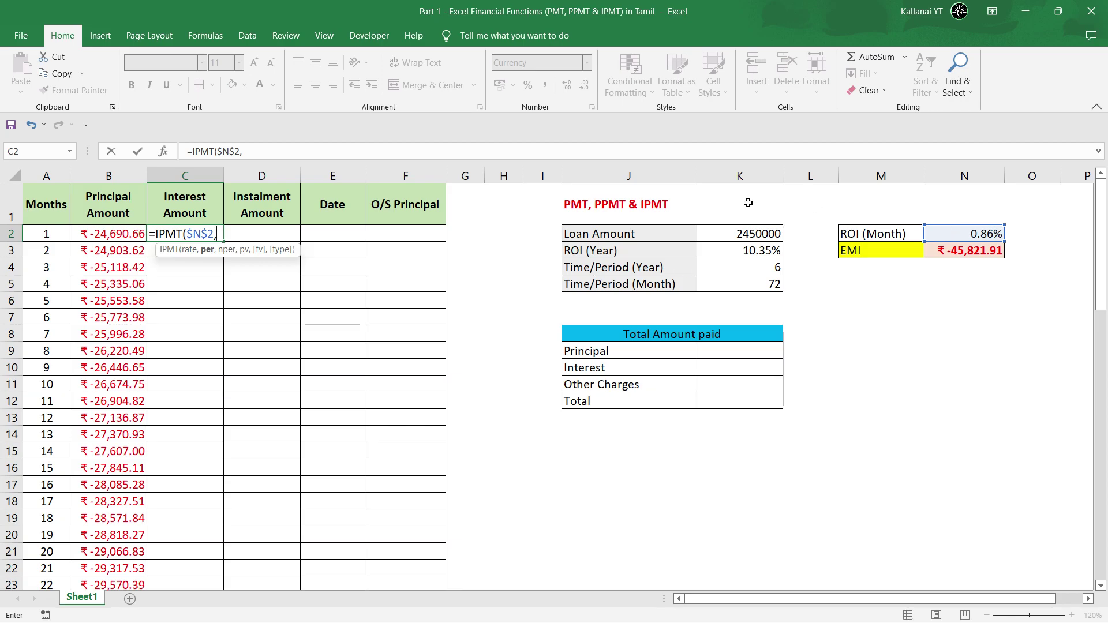
click(57, 235)
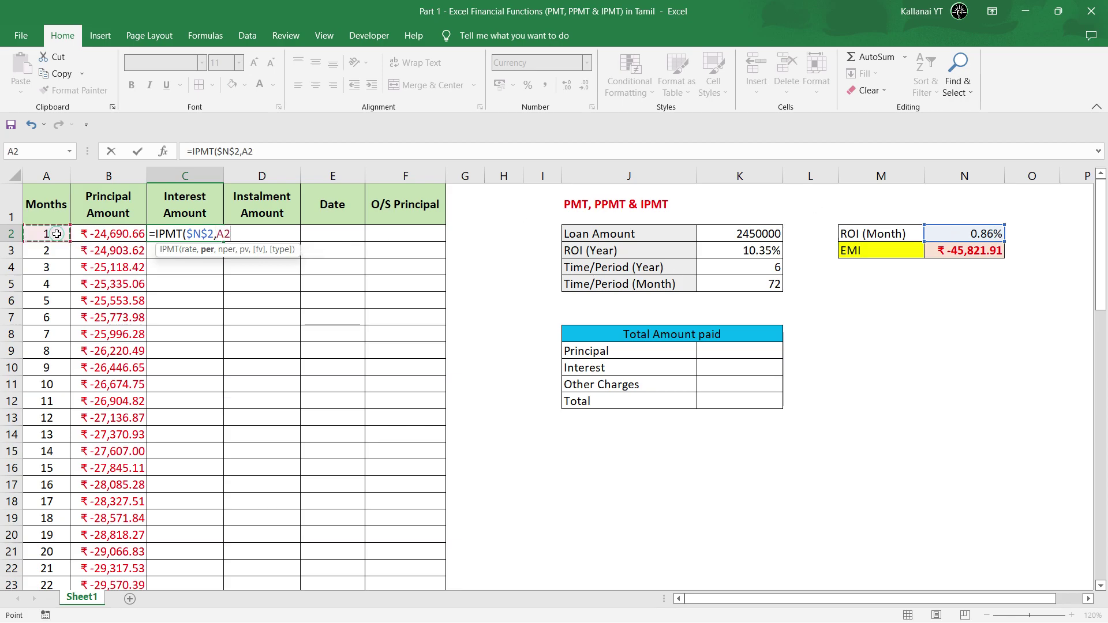
text(,)
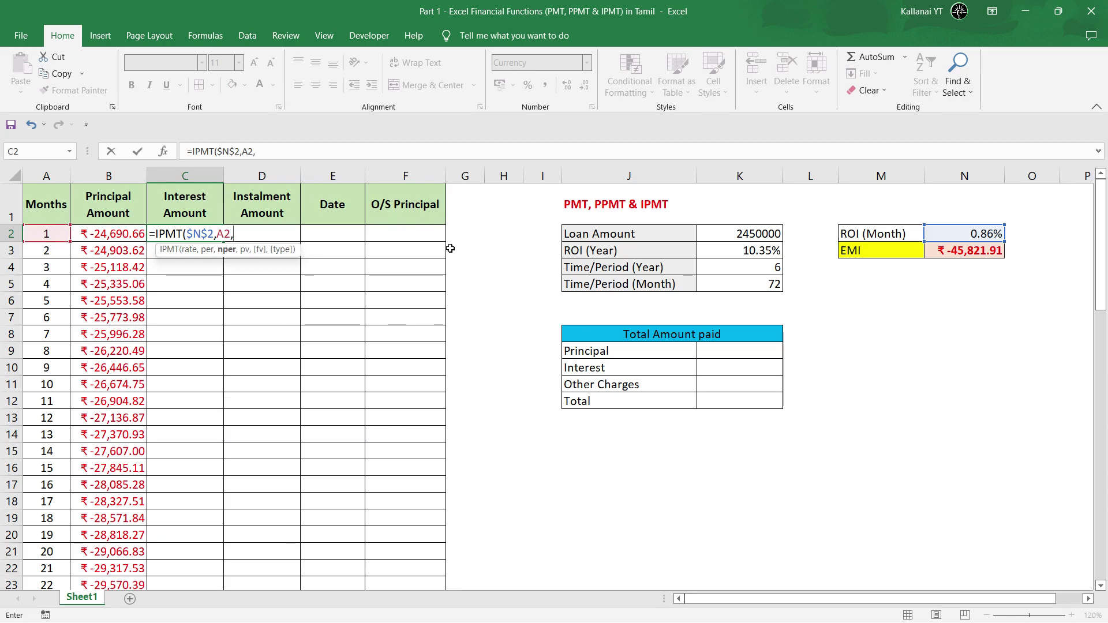
Finish it with $K$5 and $K$2, giving ₹ -21,131.25, and fill column C down
click(758, 284)
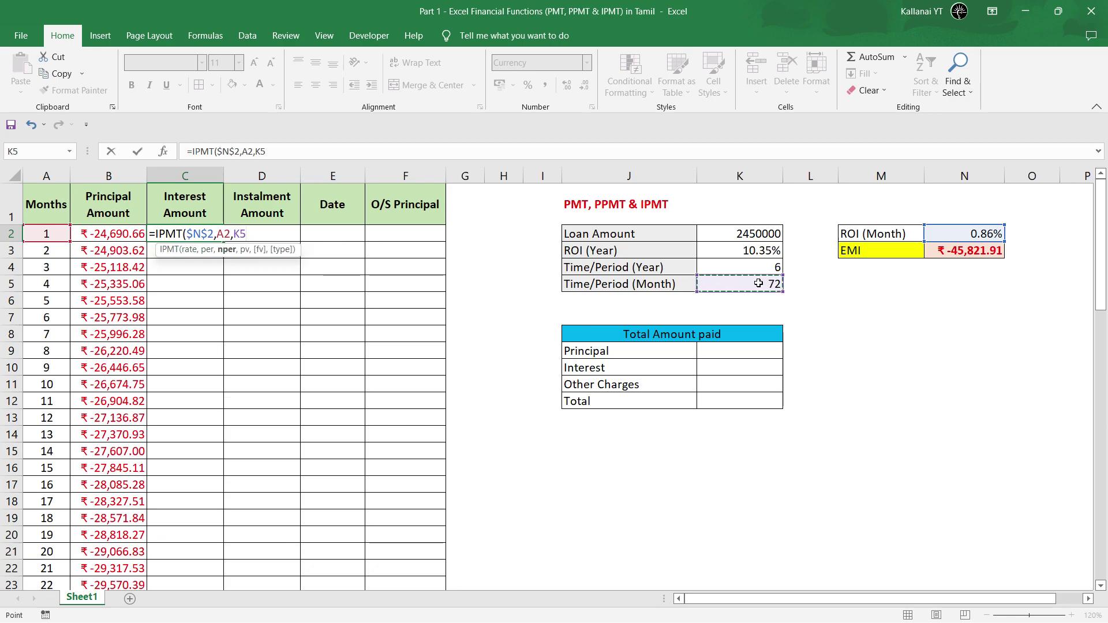
key(F4)
text($K$5,)
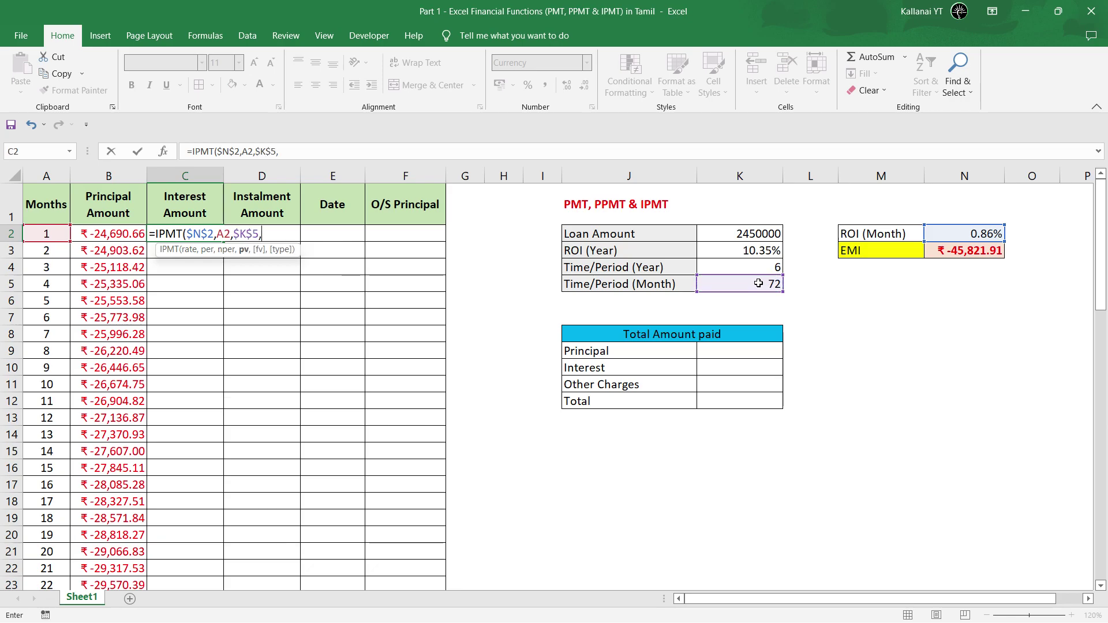
click(730, 232)
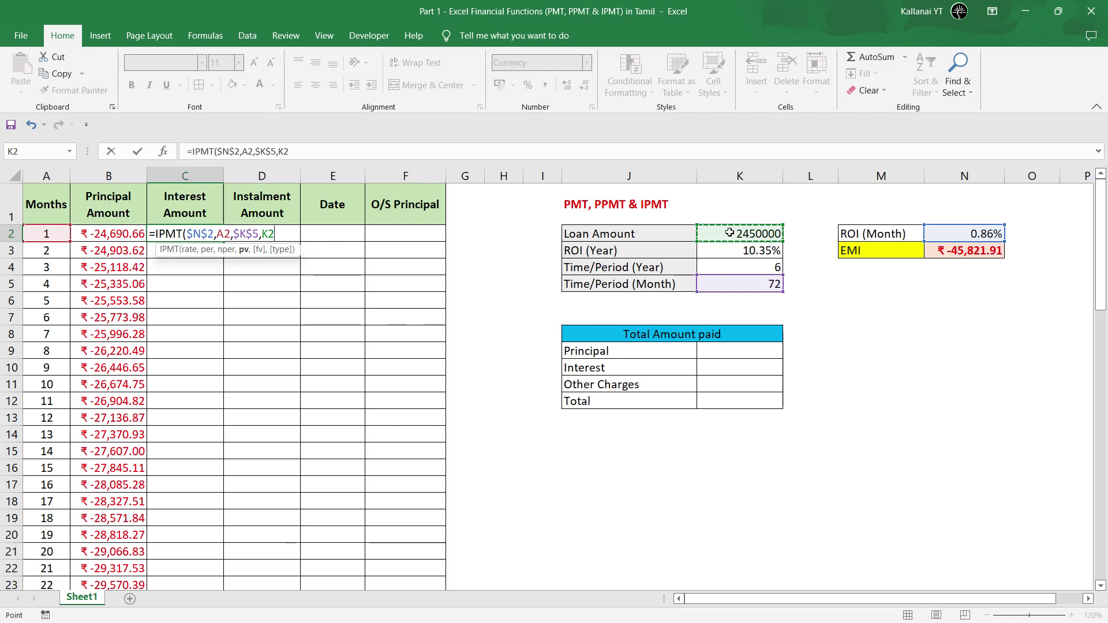
key(F4)
text())
key(Return)
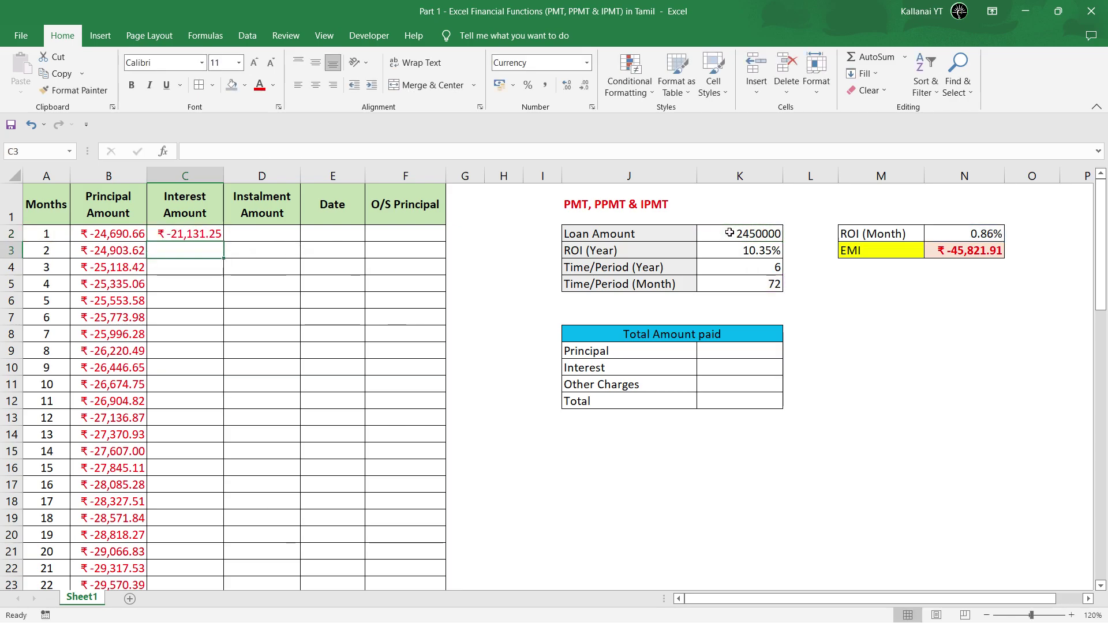
click(185, 233)
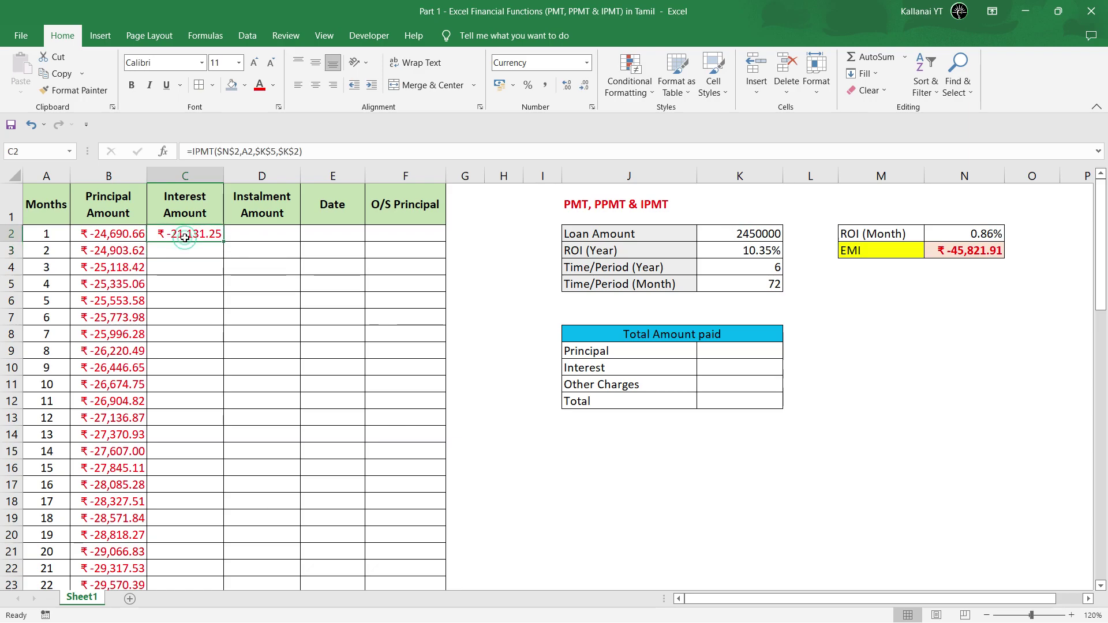
double_click(223, 245)
Enter =B2+C2 in D2 and fill it down, each instalment totalling ₹ -45,821.91
click(173, 235)
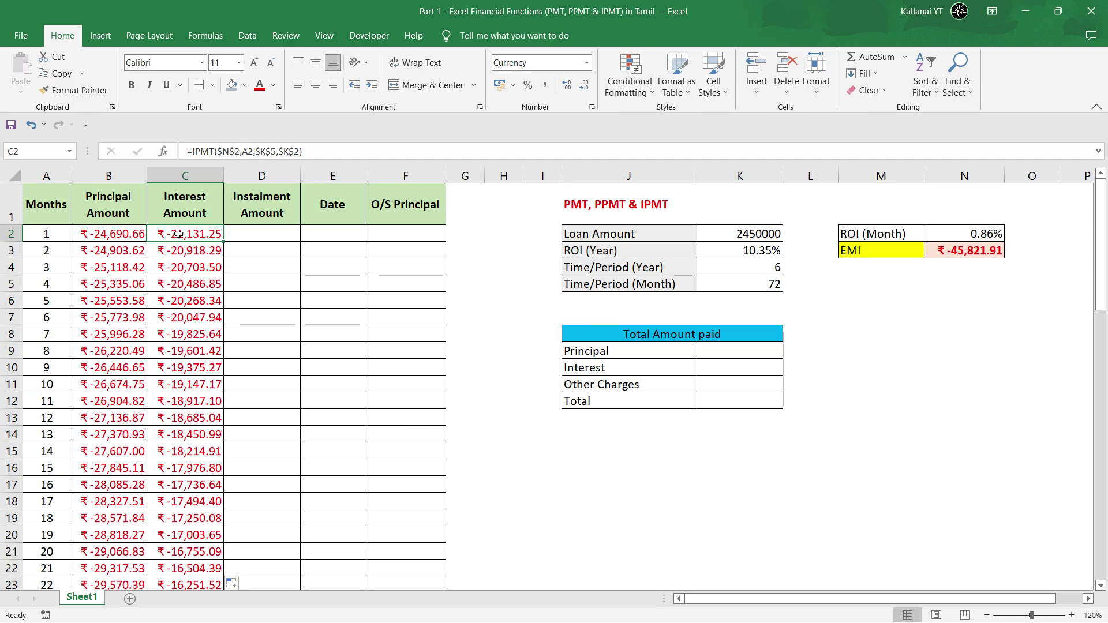
click(254, 233)
click(249, 245)
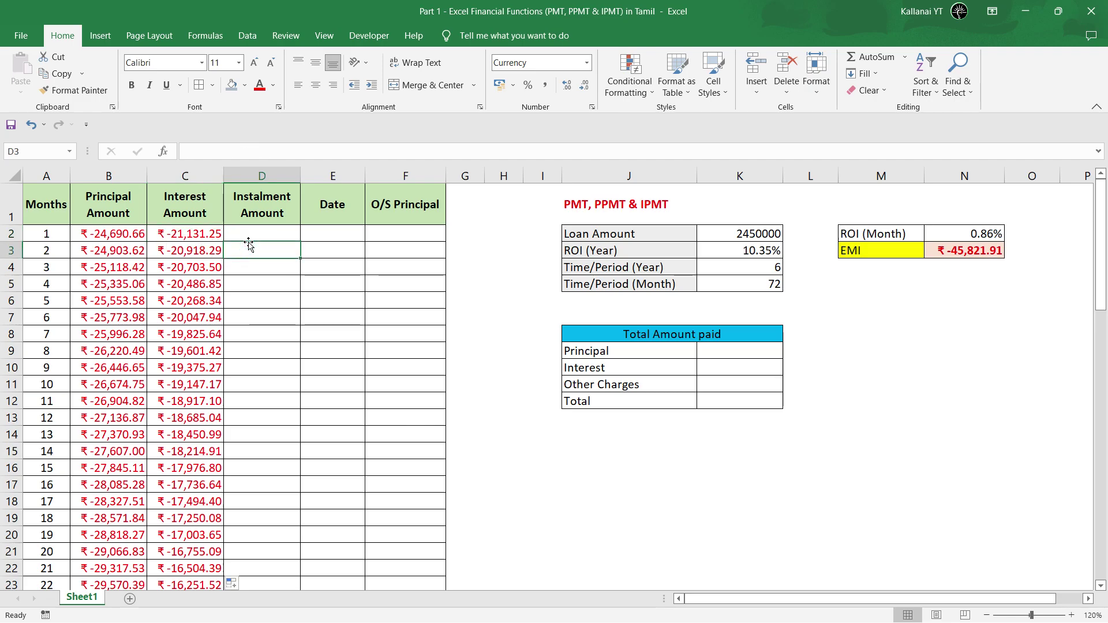
click(219, 247)
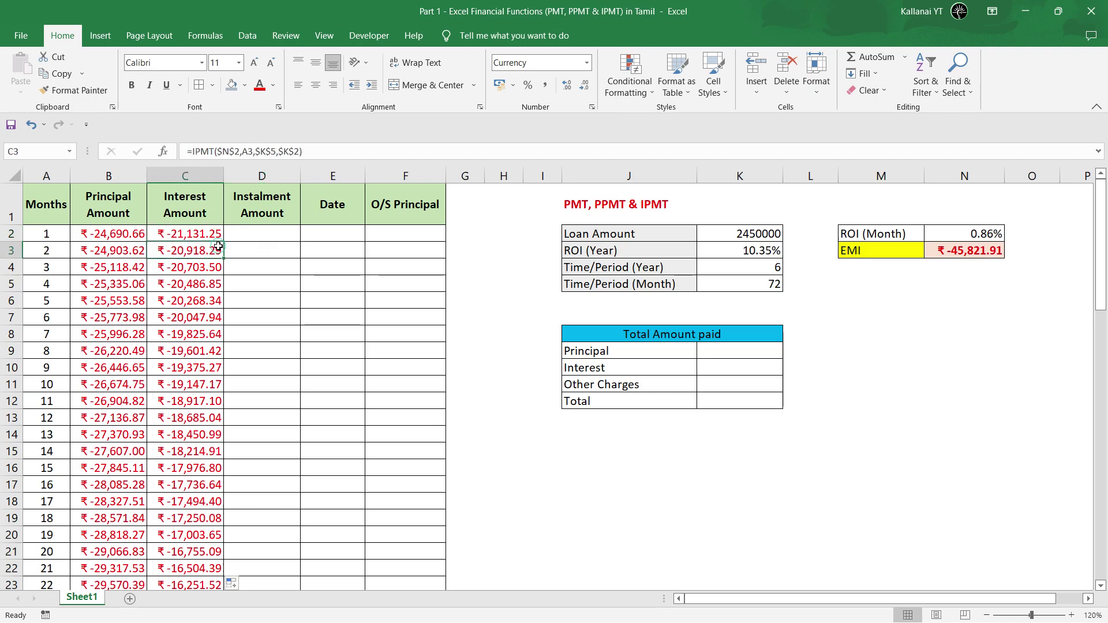
click(271, 240)
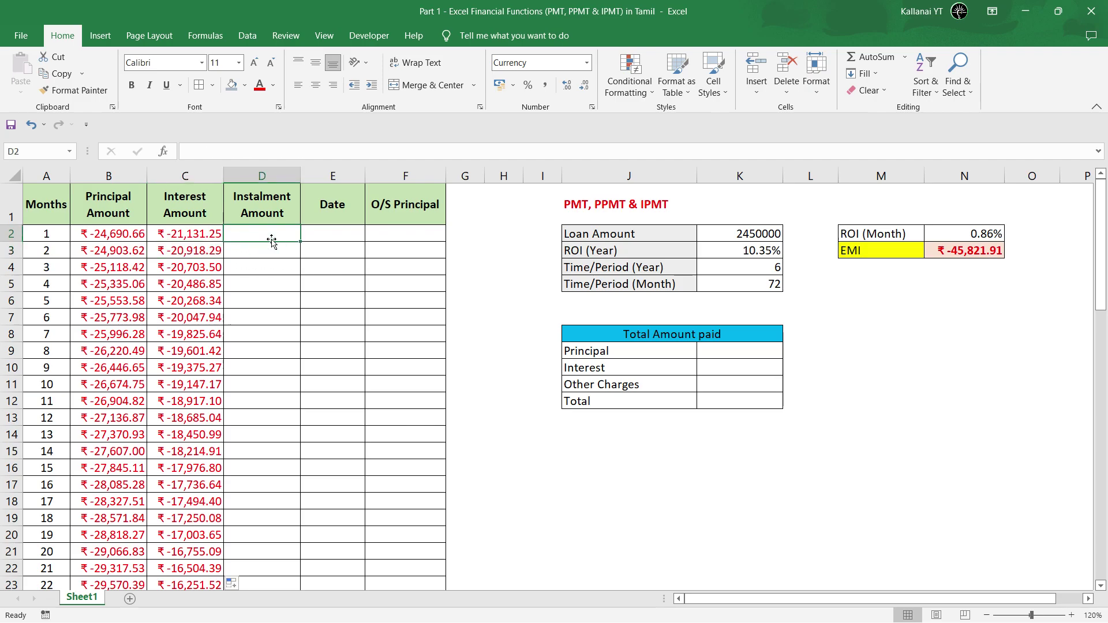
text(=)
key(Left)
key(Left)
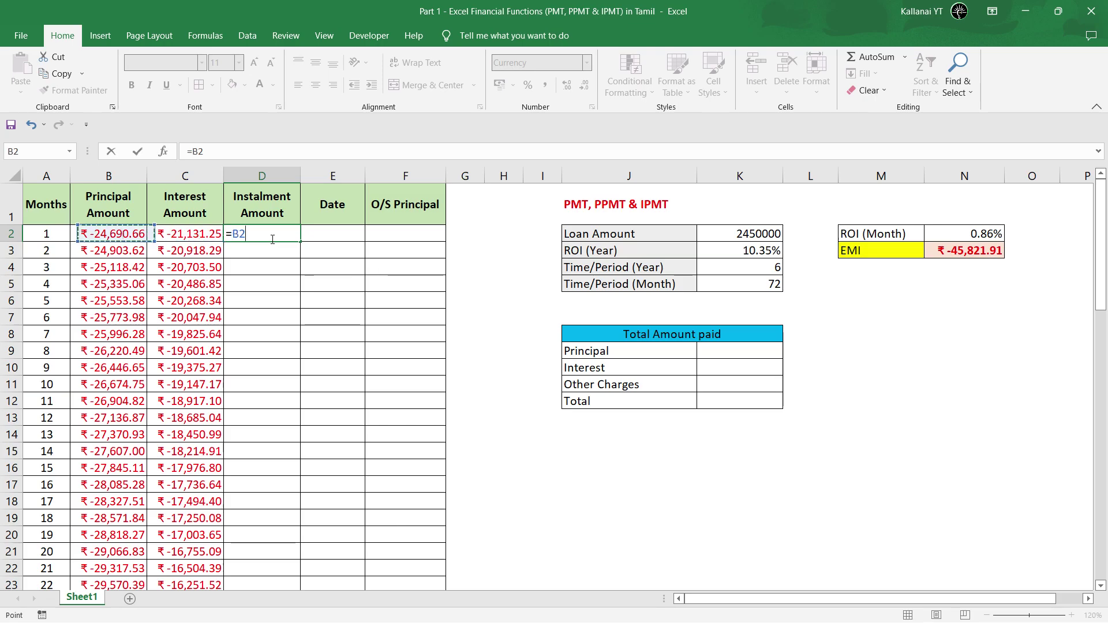
text(+)
key(Left)
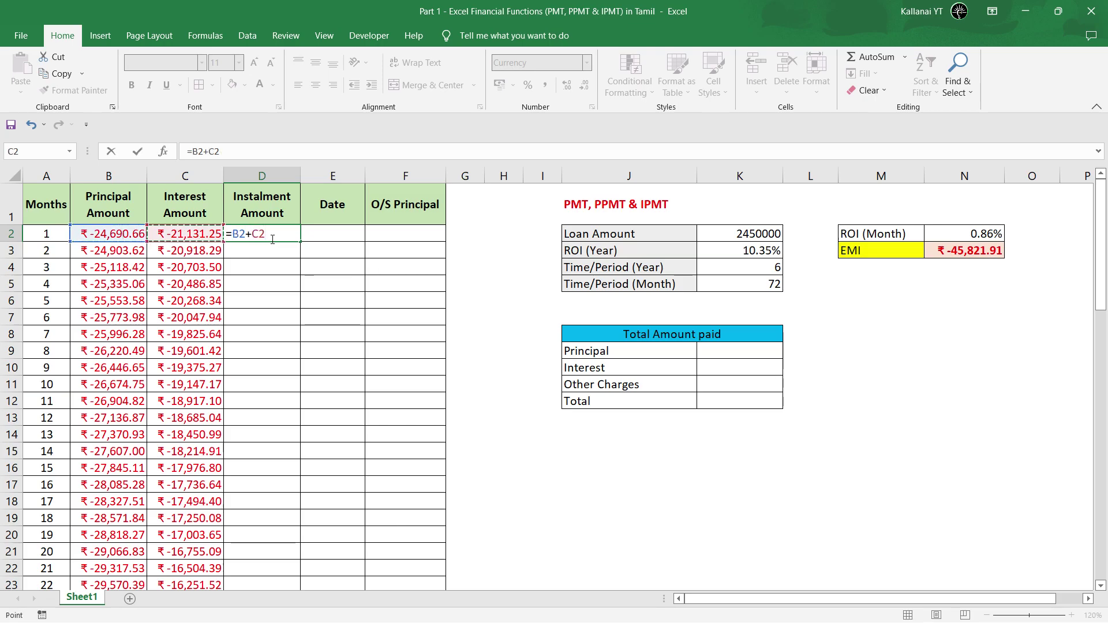
key(Return)
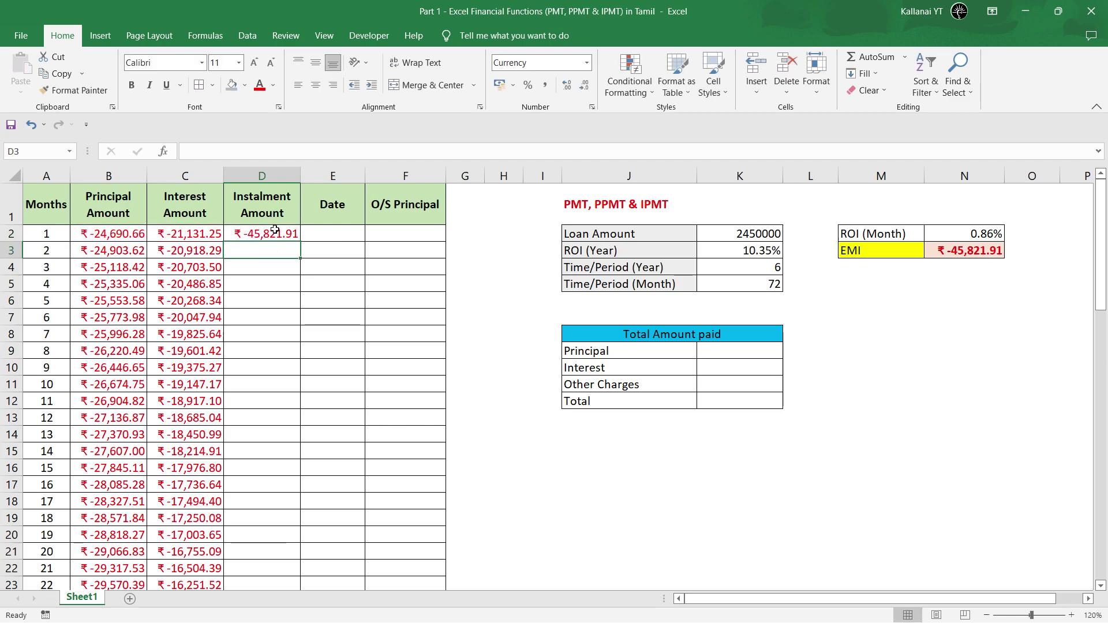
click(272, 237)
double_click(301, 242)
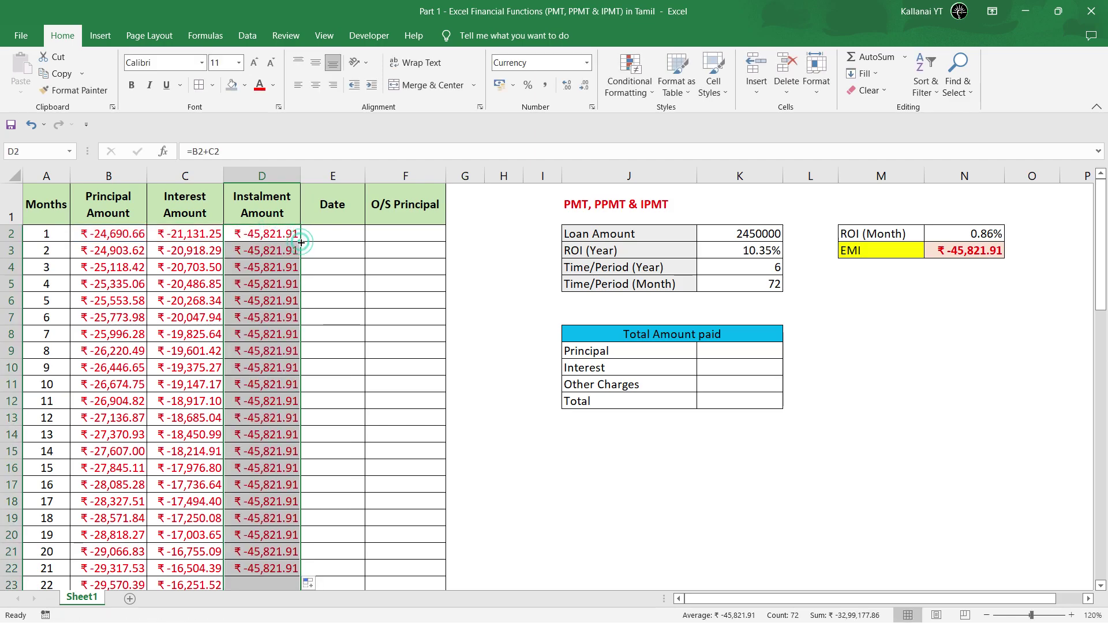
drag(106, 175, 205, 182)
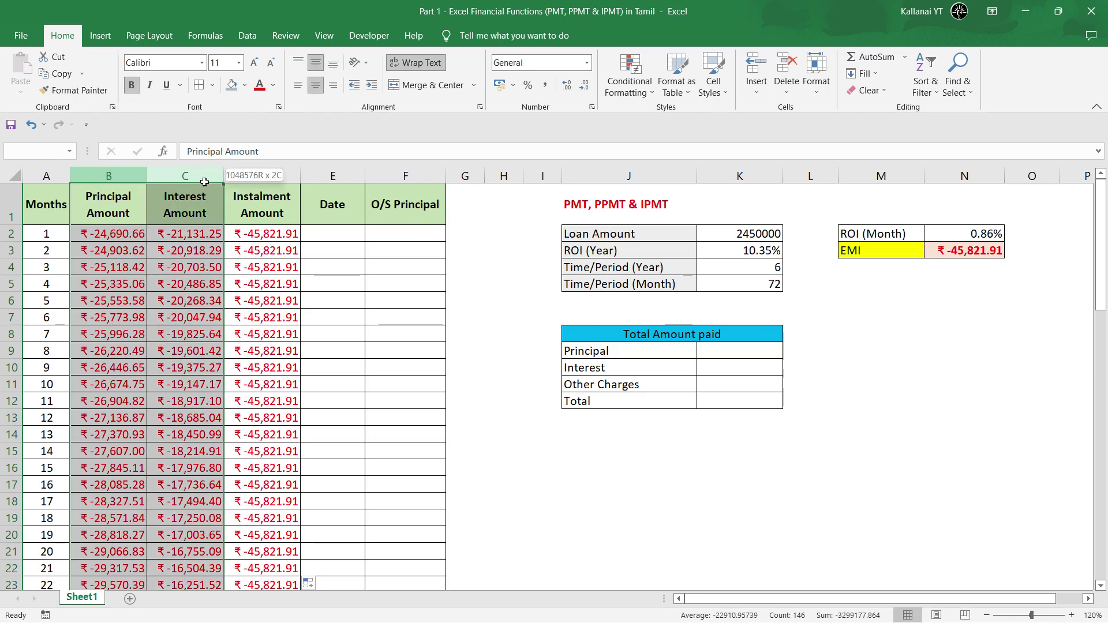
drag(205, 183, 205, 183)
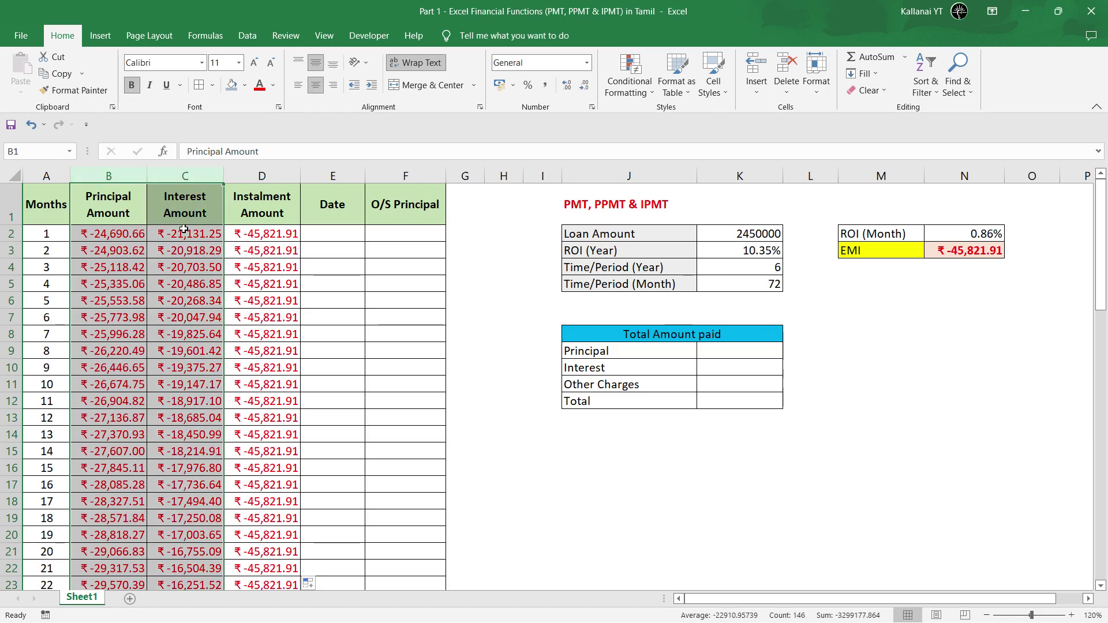
click(286, 238)
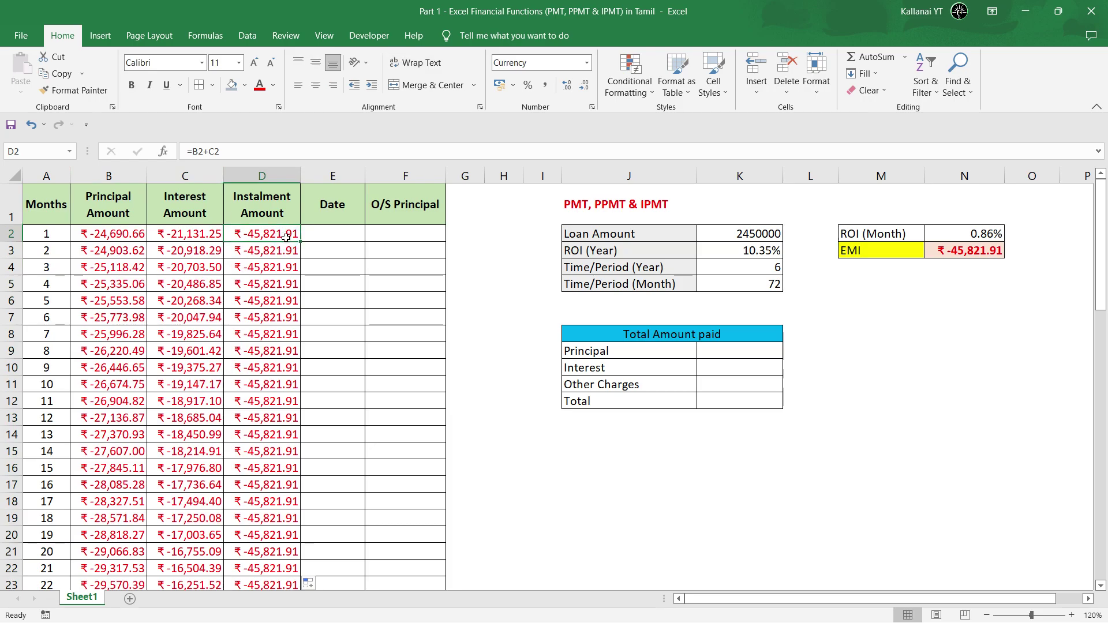
click(270, 267)
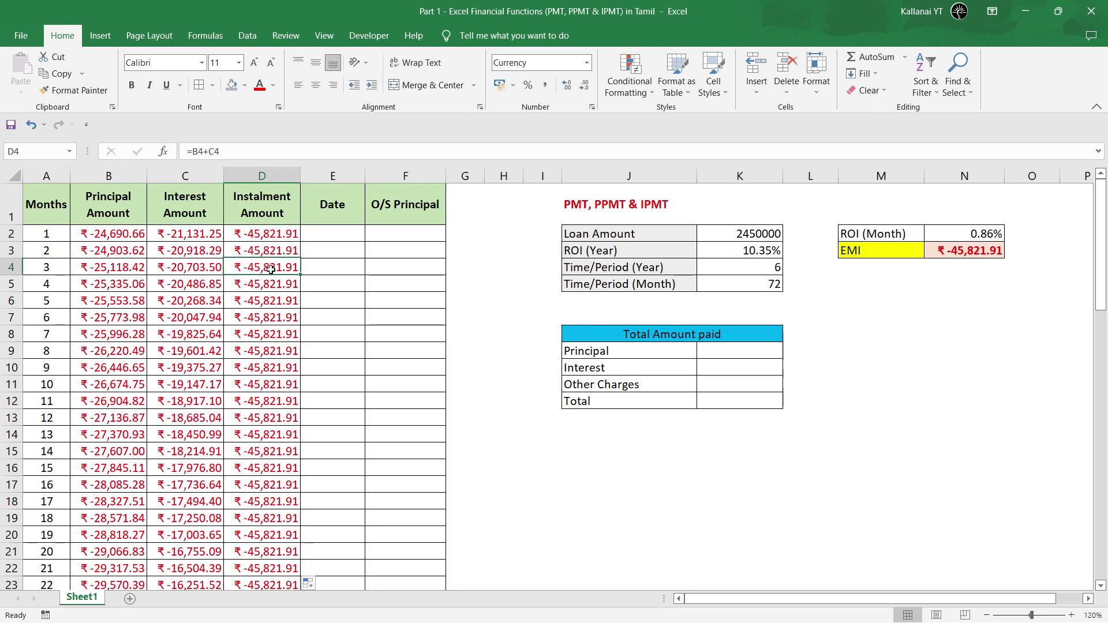
click(260, 338)
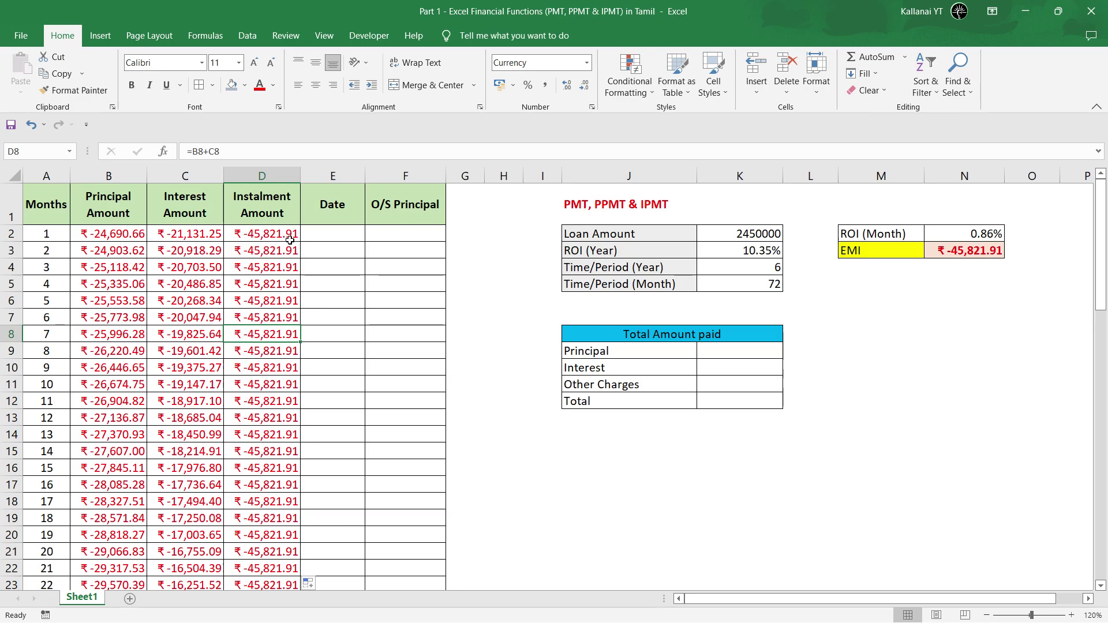
click(981, 250)
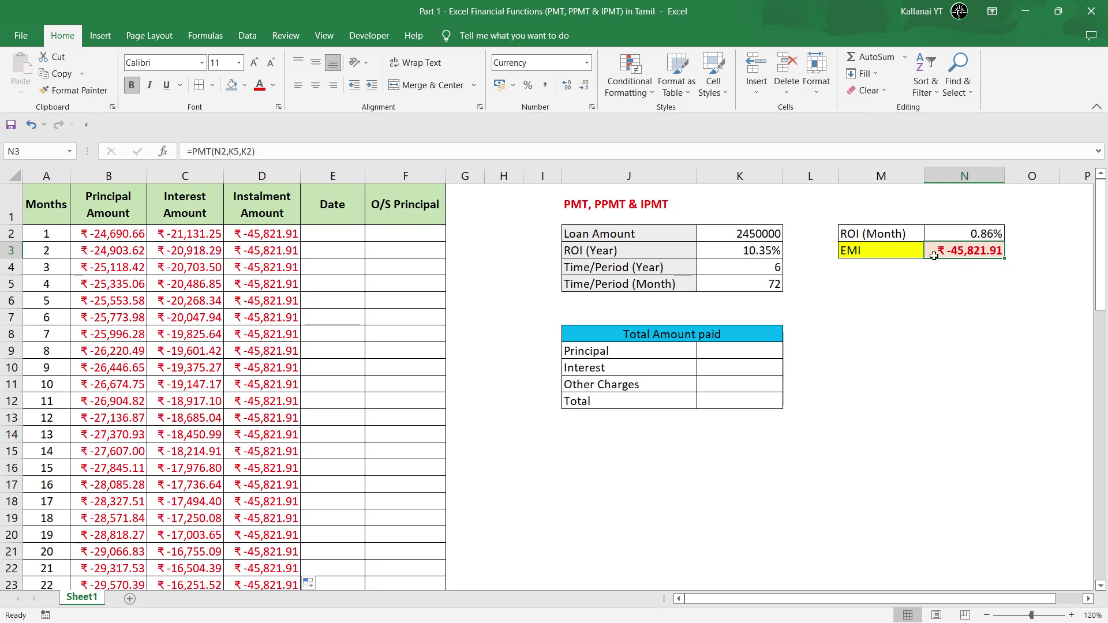
click(263, 167)
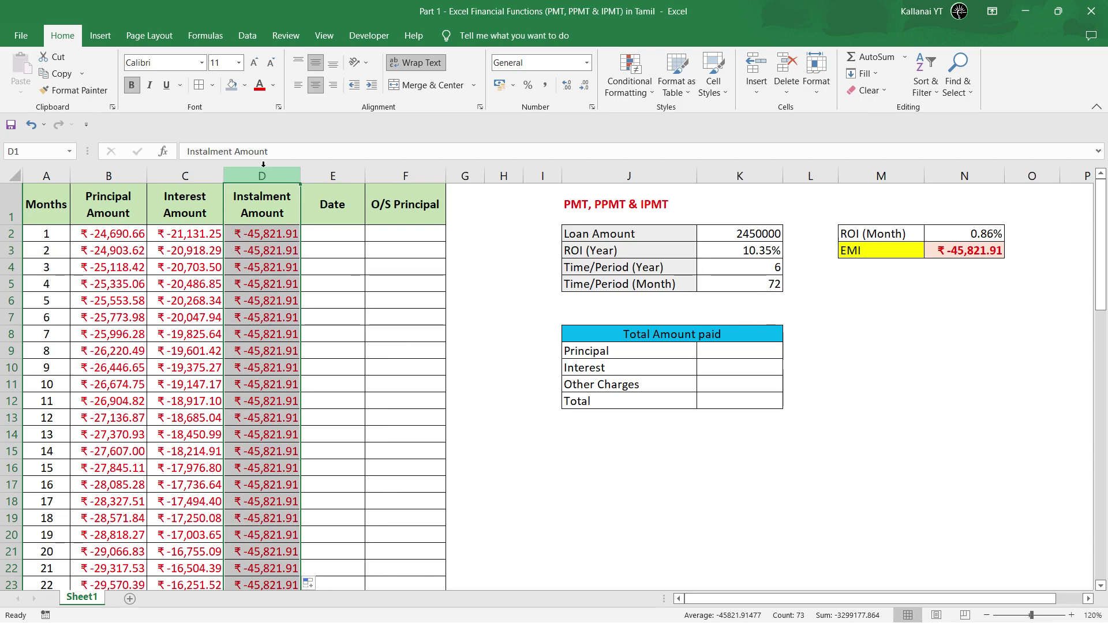
Enter 06-03-2023 in E2 and fill daily dates down the Date column
click(326, 229)
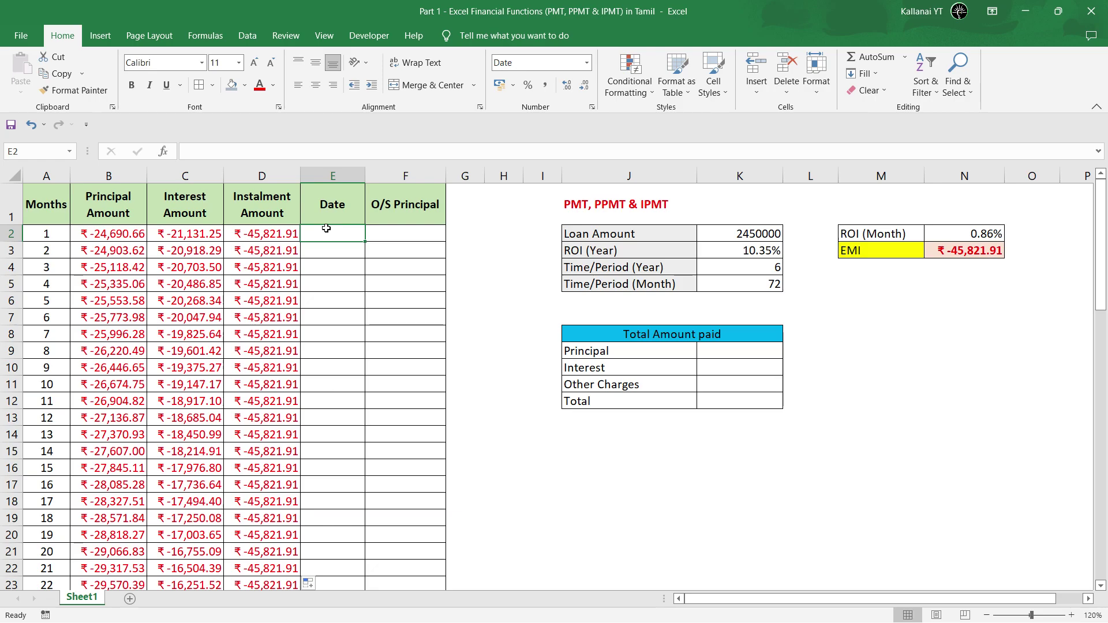
text(0)
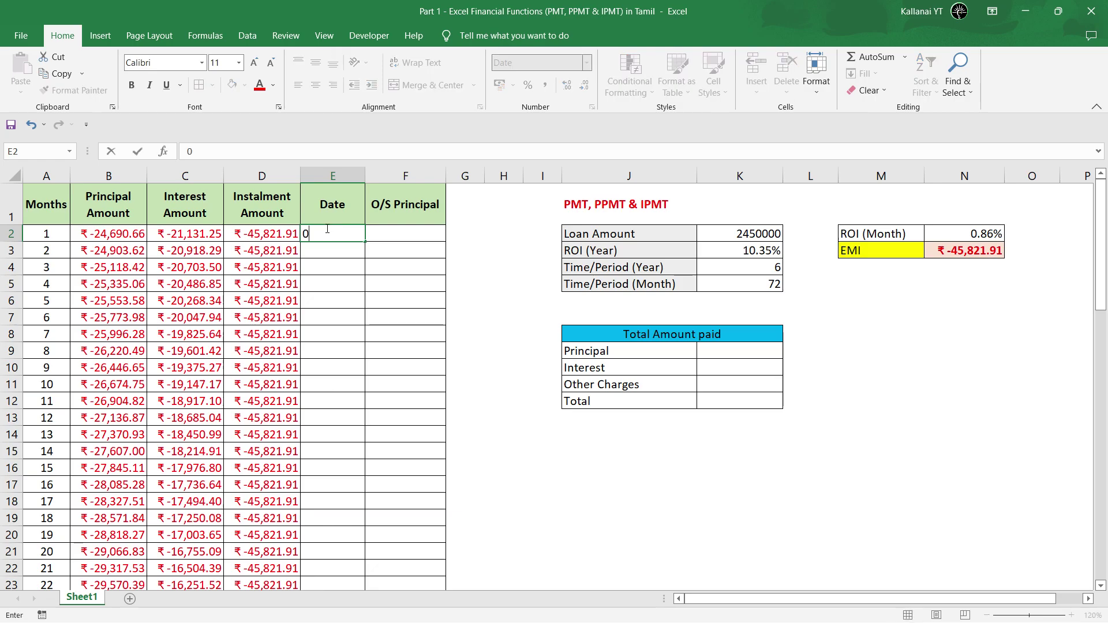
text(6-)
text(03-)
text(2023)
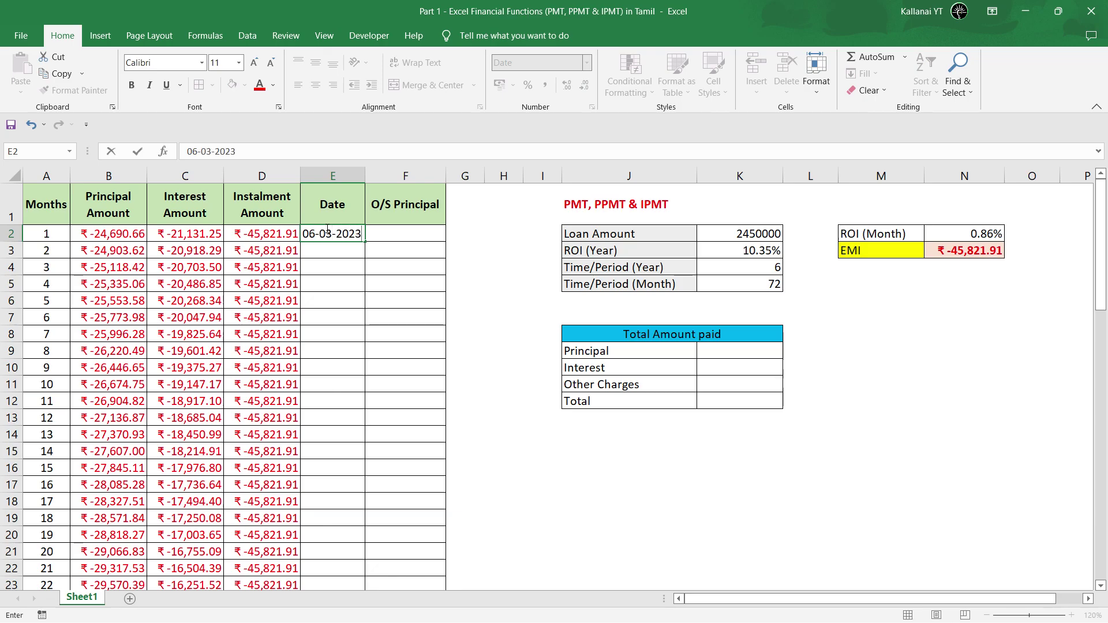
key(Return)
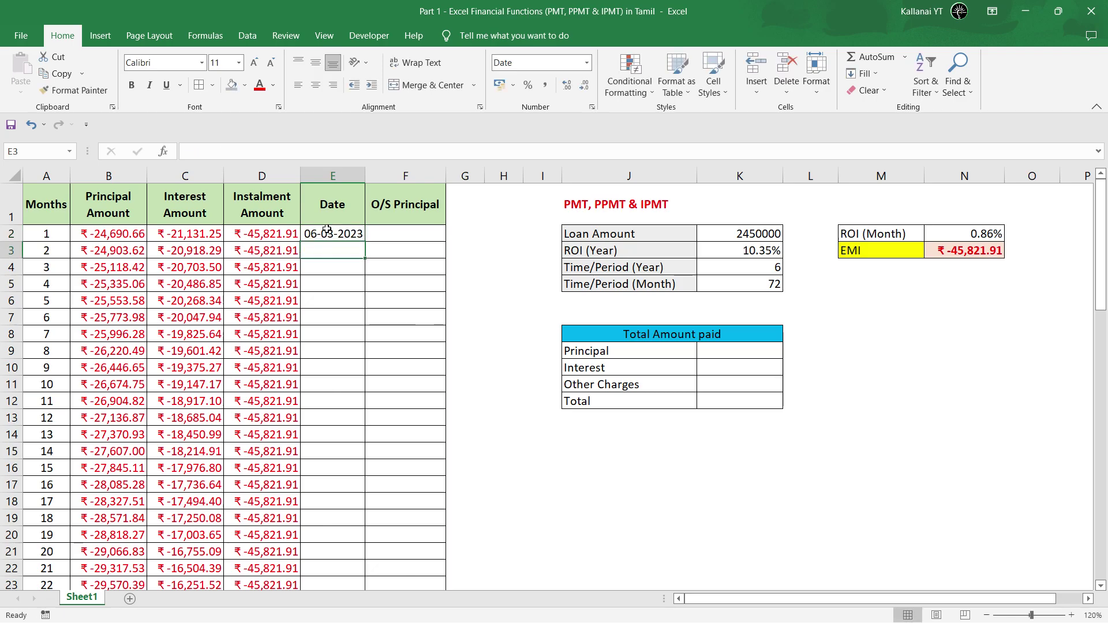
click(333, 231)
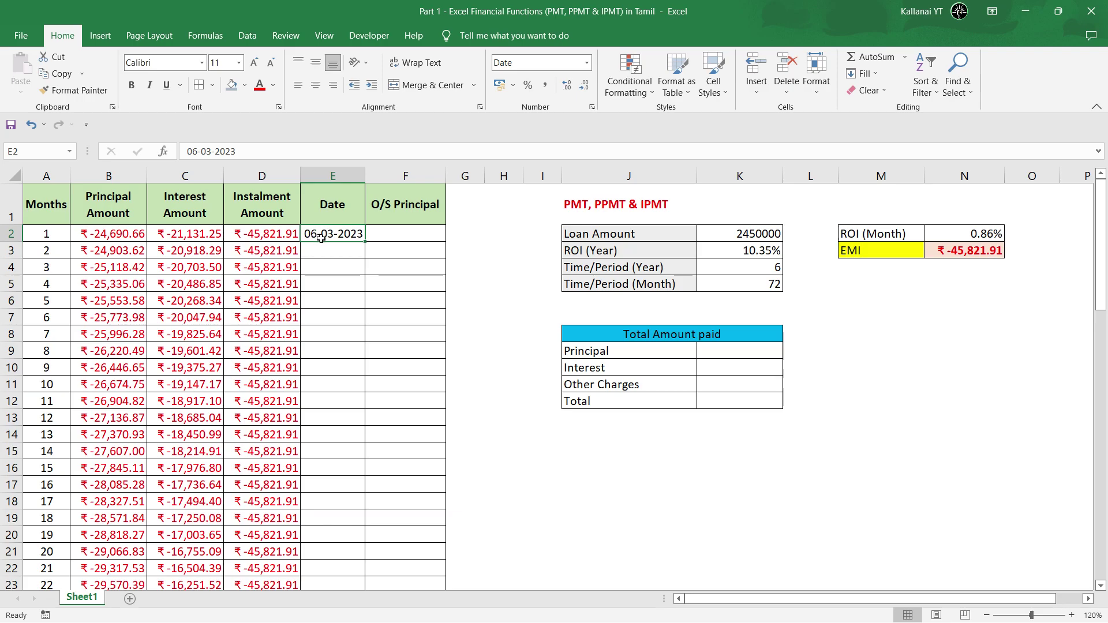
double_click(365, 241)
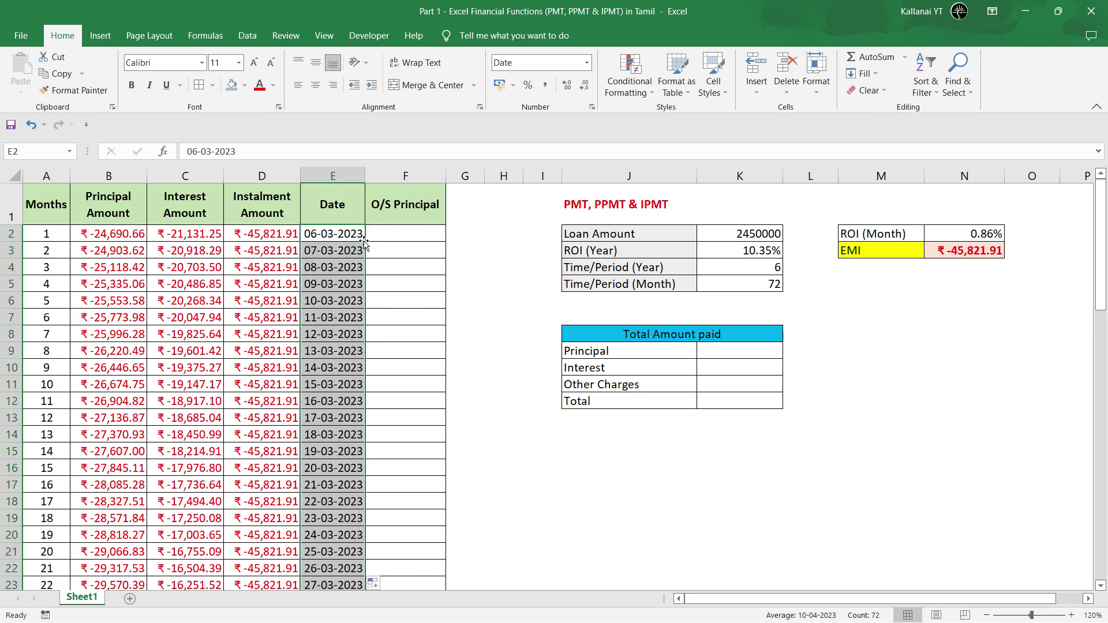
click(387, 584)
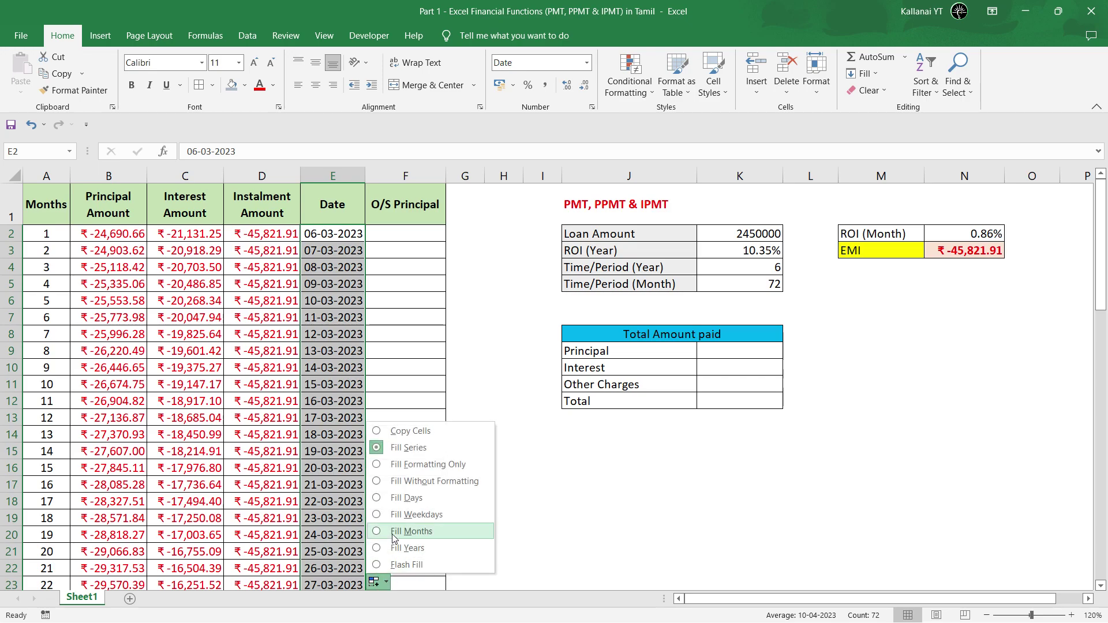
click(393, 532)
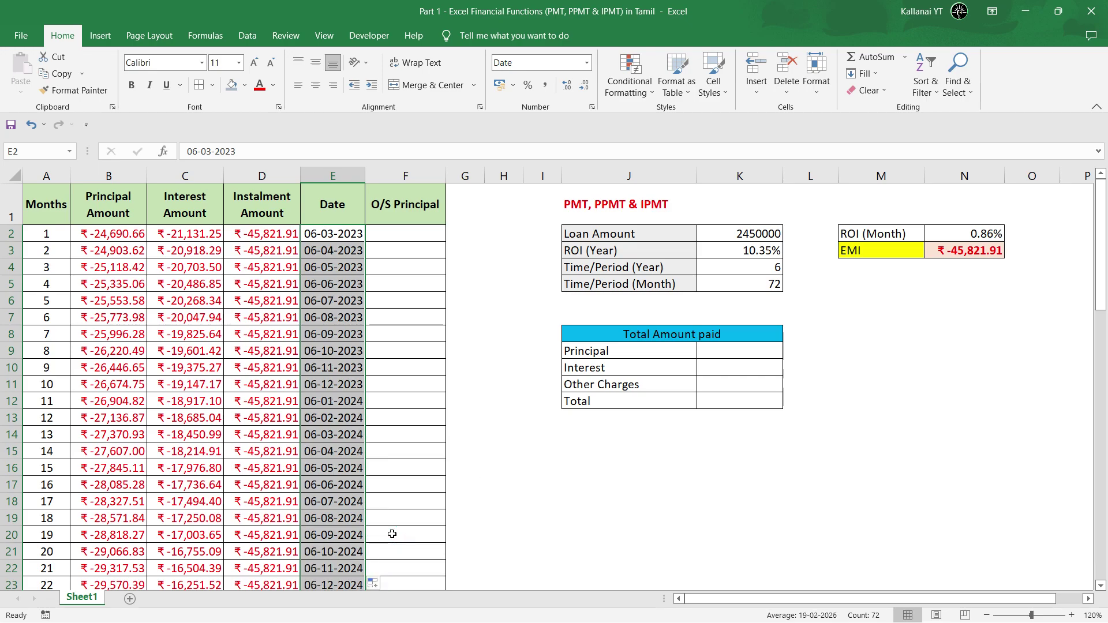
click(312, 251)
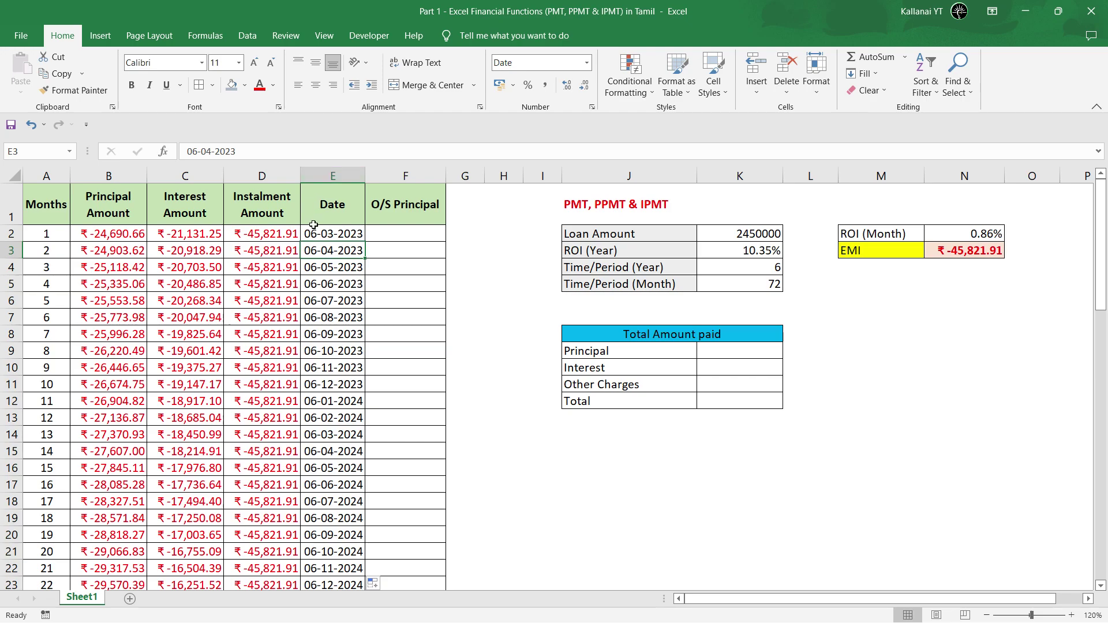
click(328, 237)
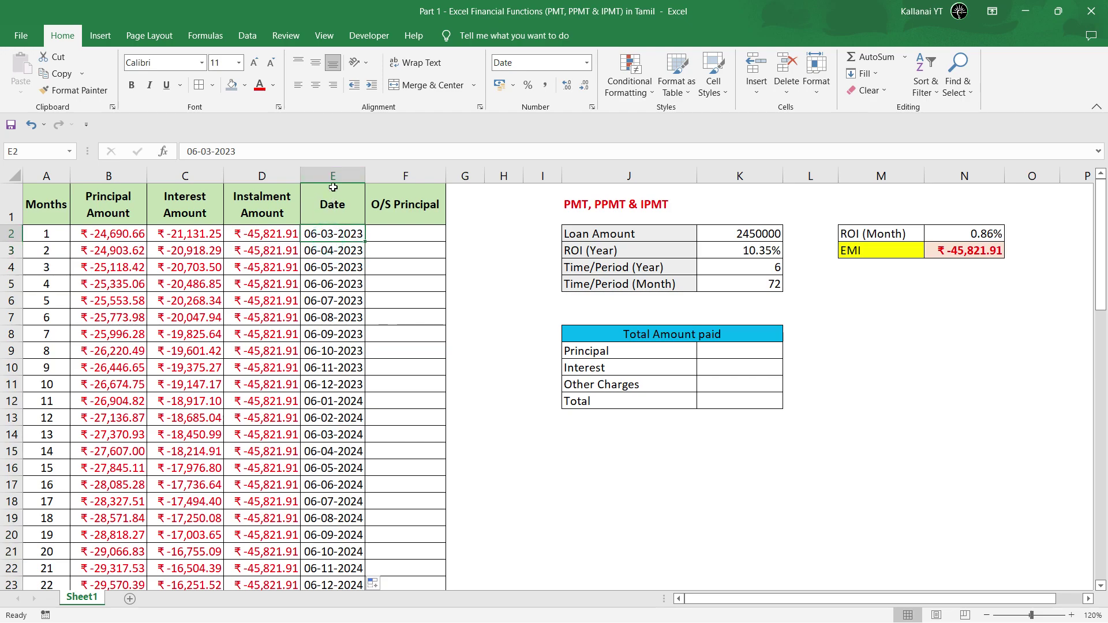
click(328, 268)
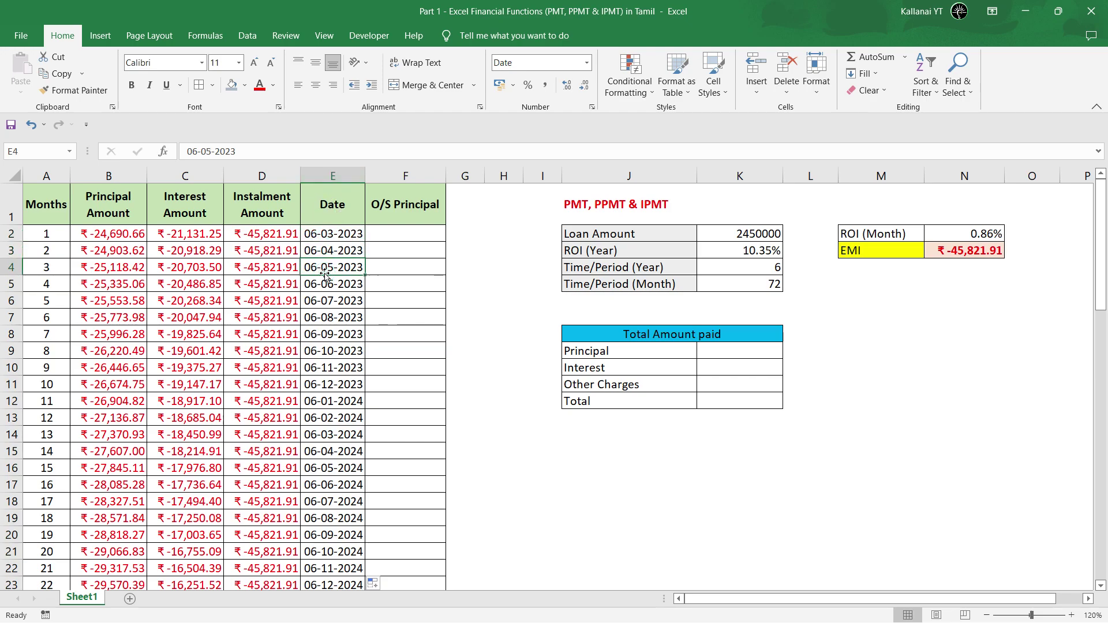
key(Up)
key(Up)
key(Up)
key(Down)
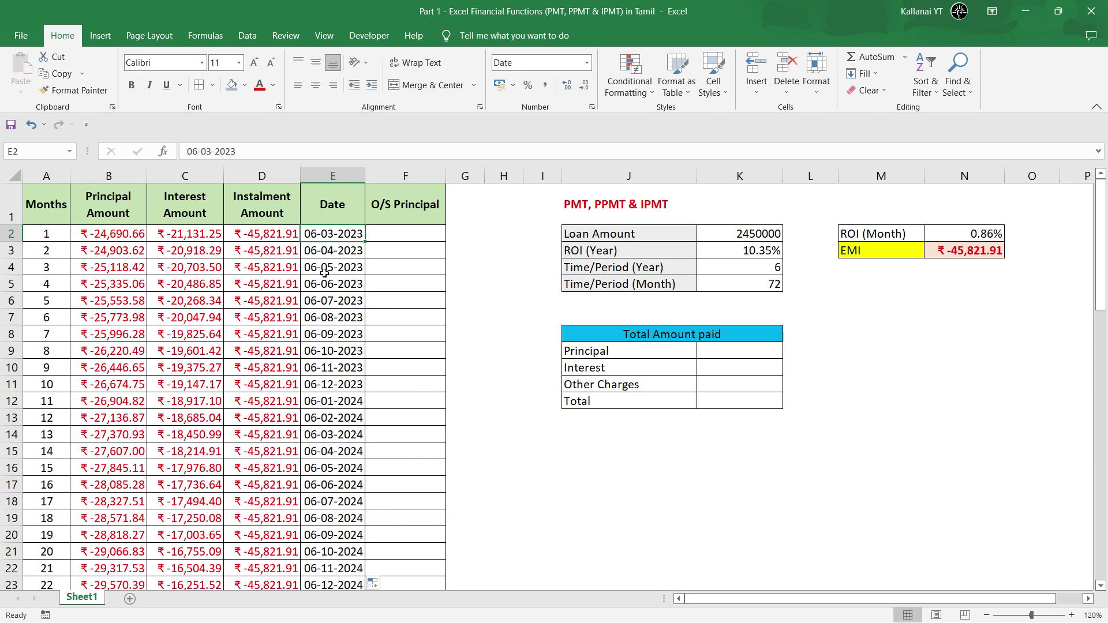
key(Down)
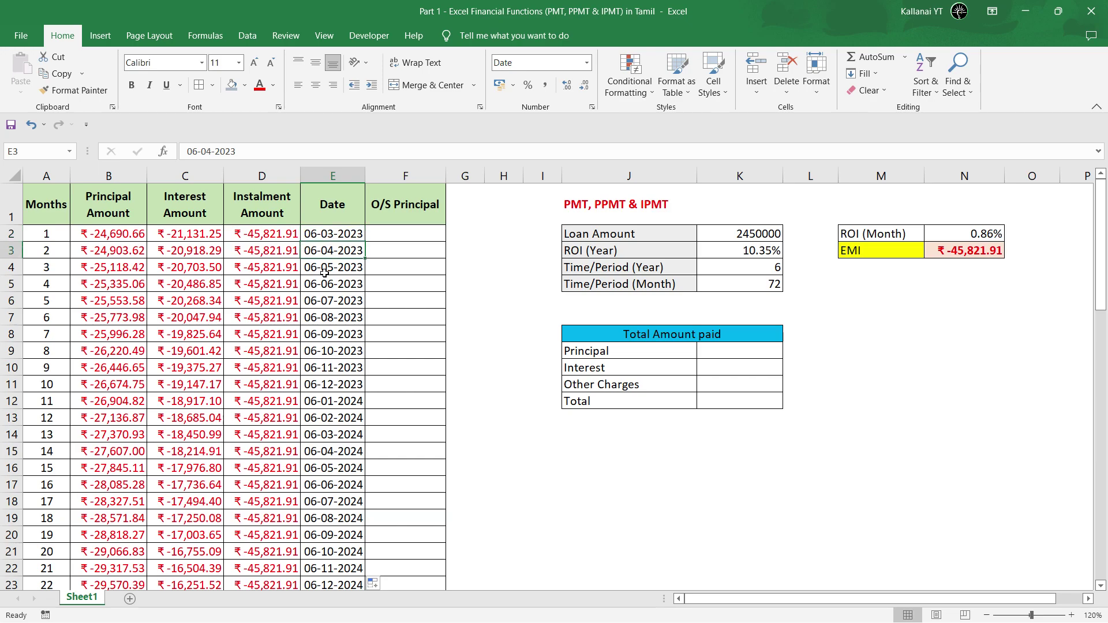
key(Down)
key(Up)
key(Up)
key(Down)
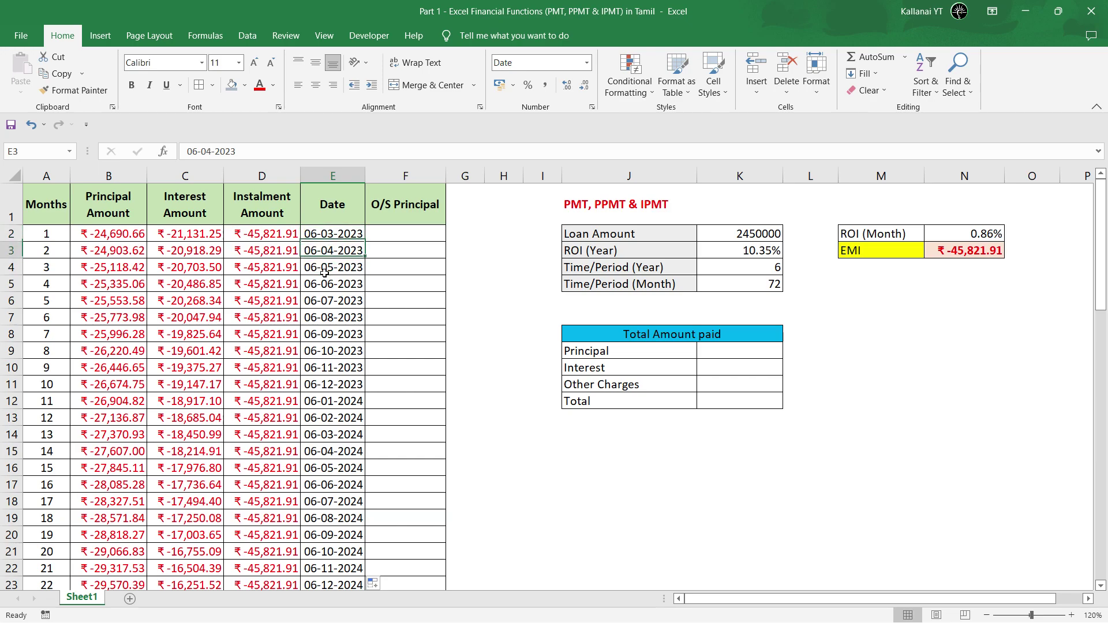
key(Down)
key(Up)
key(Up)
key(Down)
key(Down)
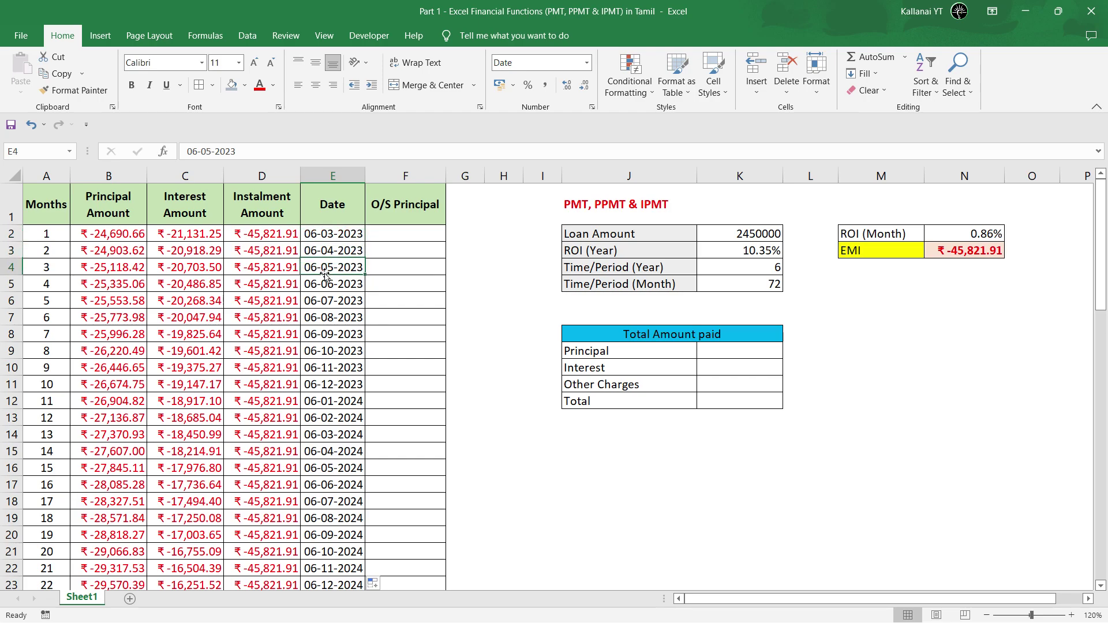
key(ctrl+Down)
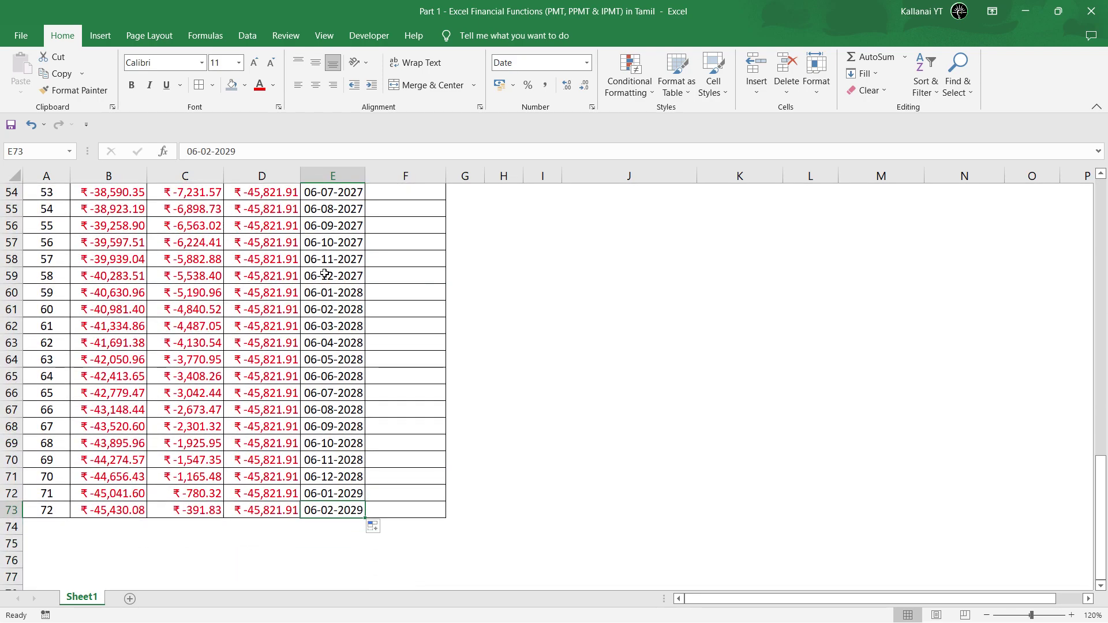
click(324, 529)
click(325, 510)
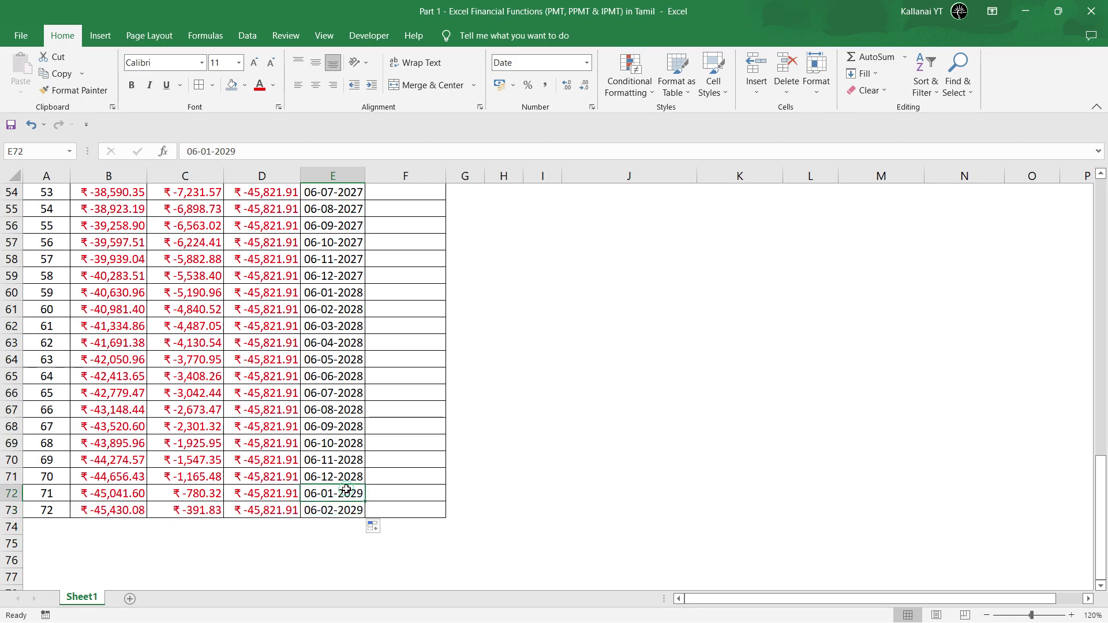
key(ctrl+Up)
key(Down)
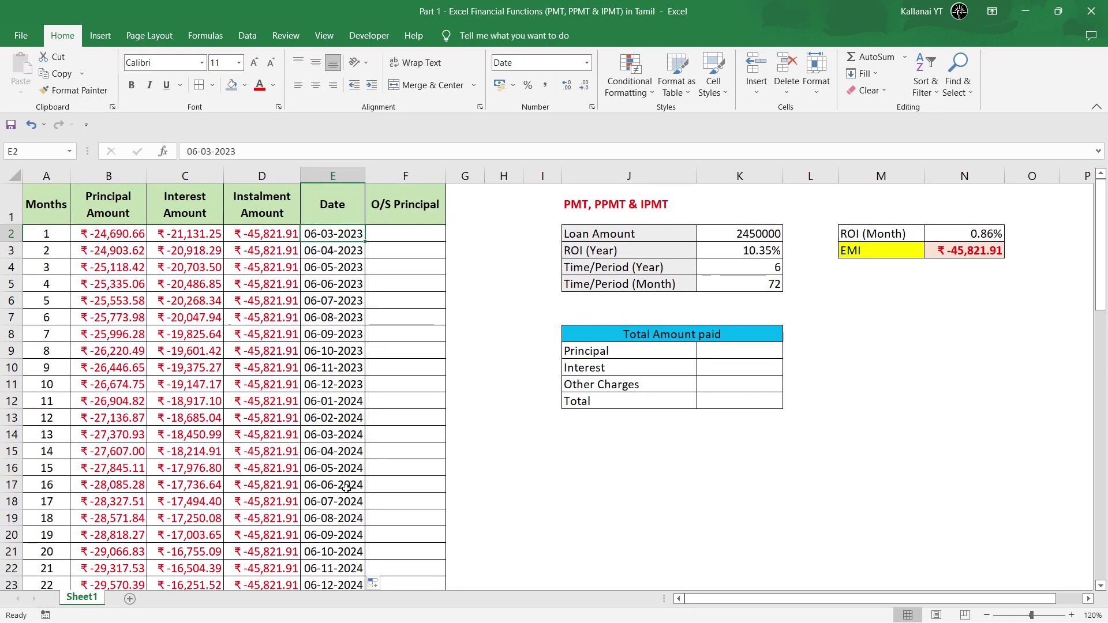
key(Right)
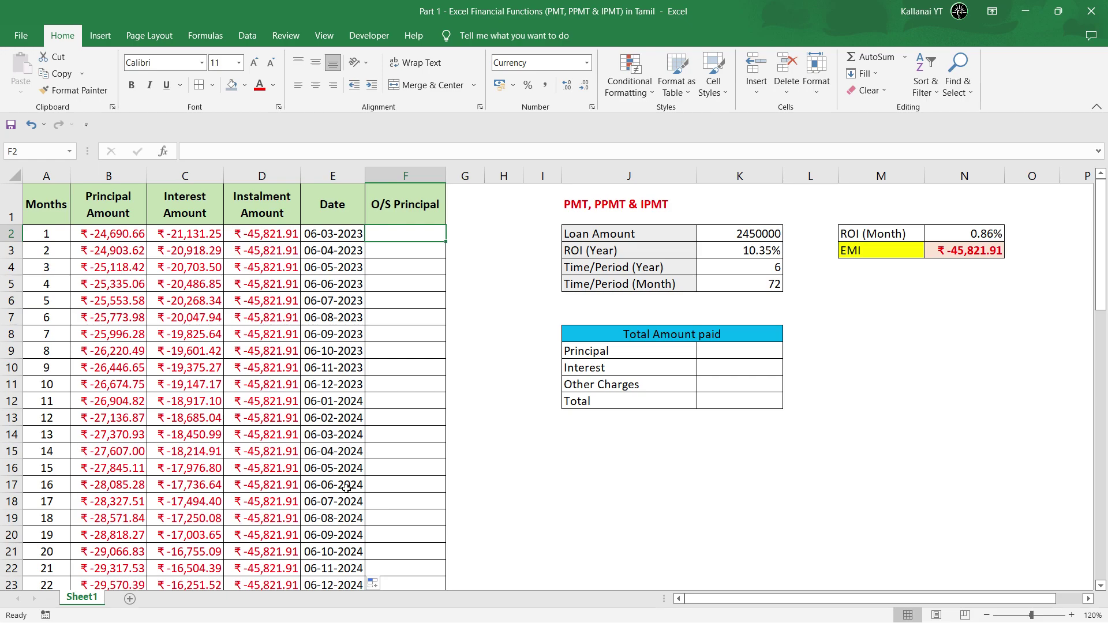
click(327, 234)
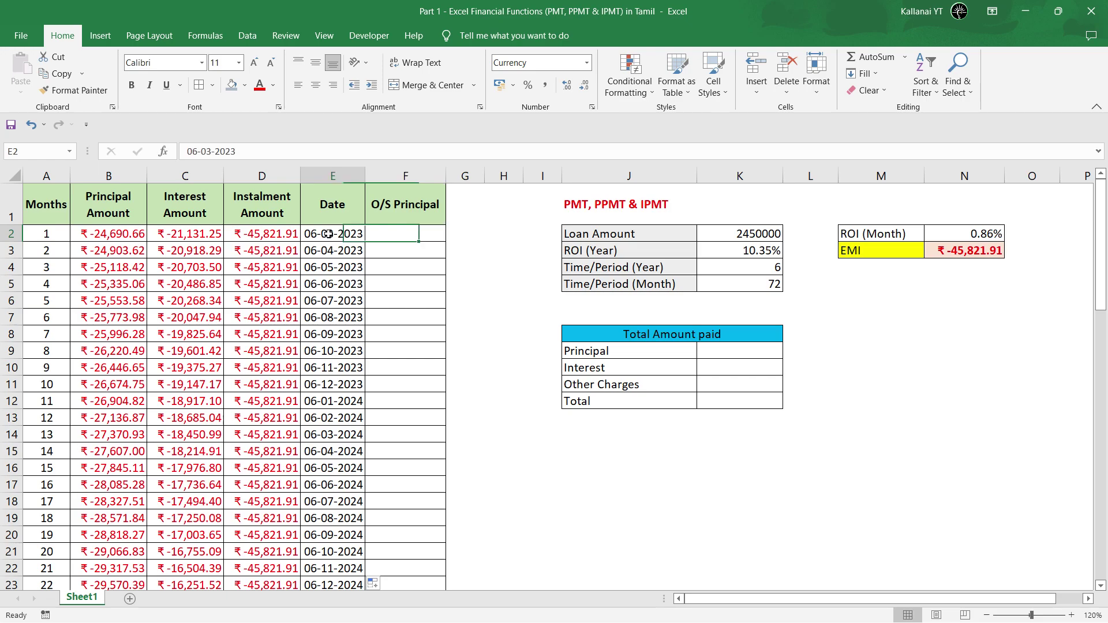
key(Right)
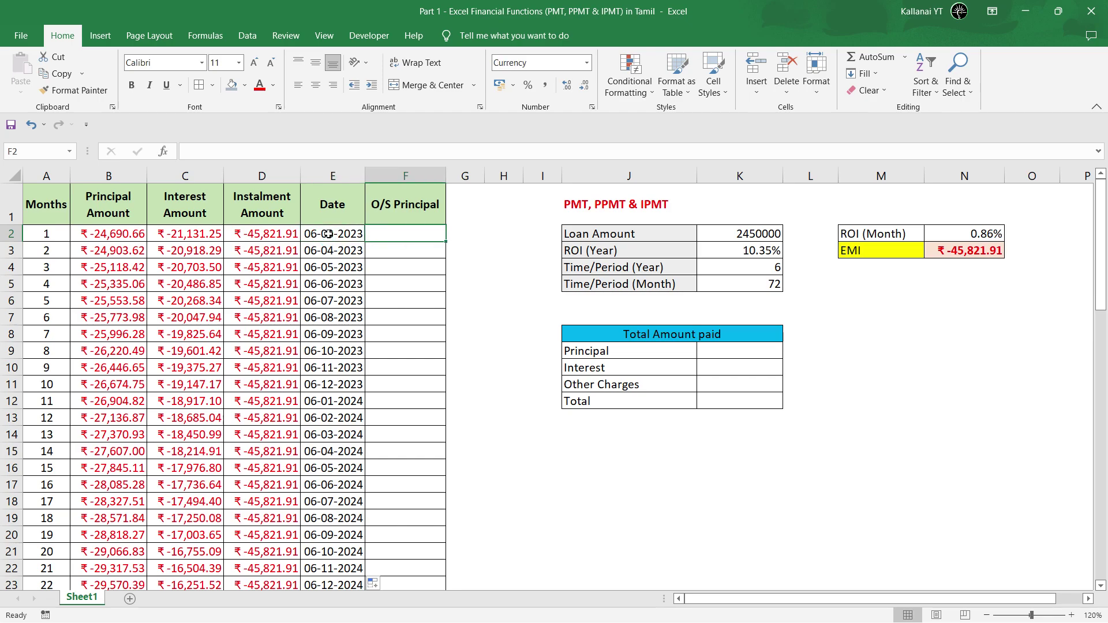
Start the first O/S Principal formula in F2 with an absolute reference to the loan amount, $K$2
key(Left)
key(Left)
key(Right)
key(Right)
text(=)
key(Right)
key(Right)
key(Right)
key(Right)
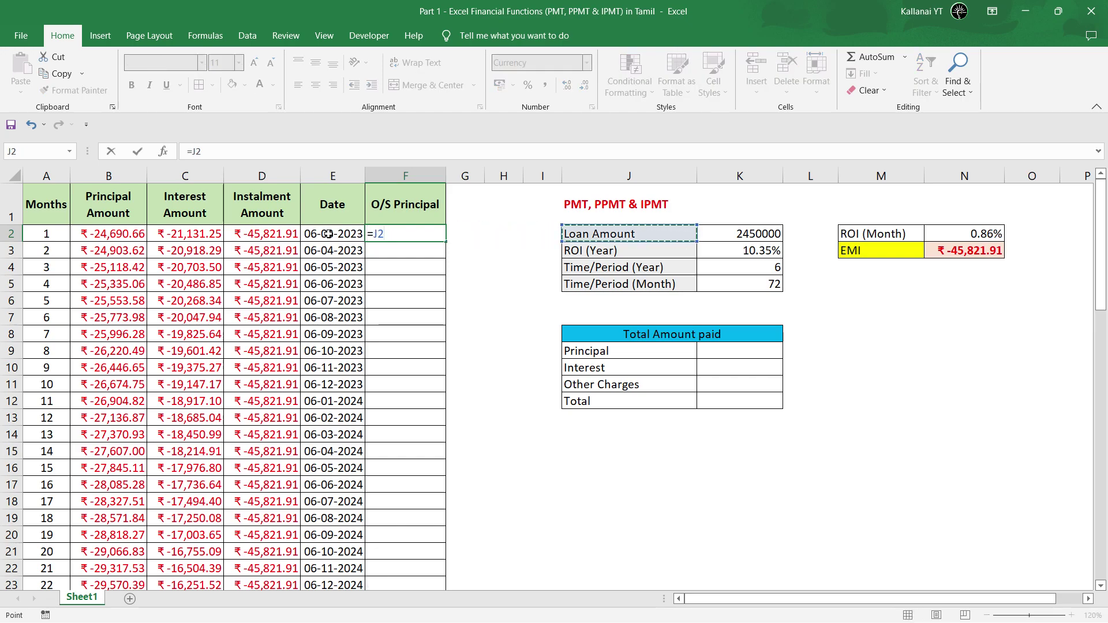
key(Right)
key(Right)
key(Left)
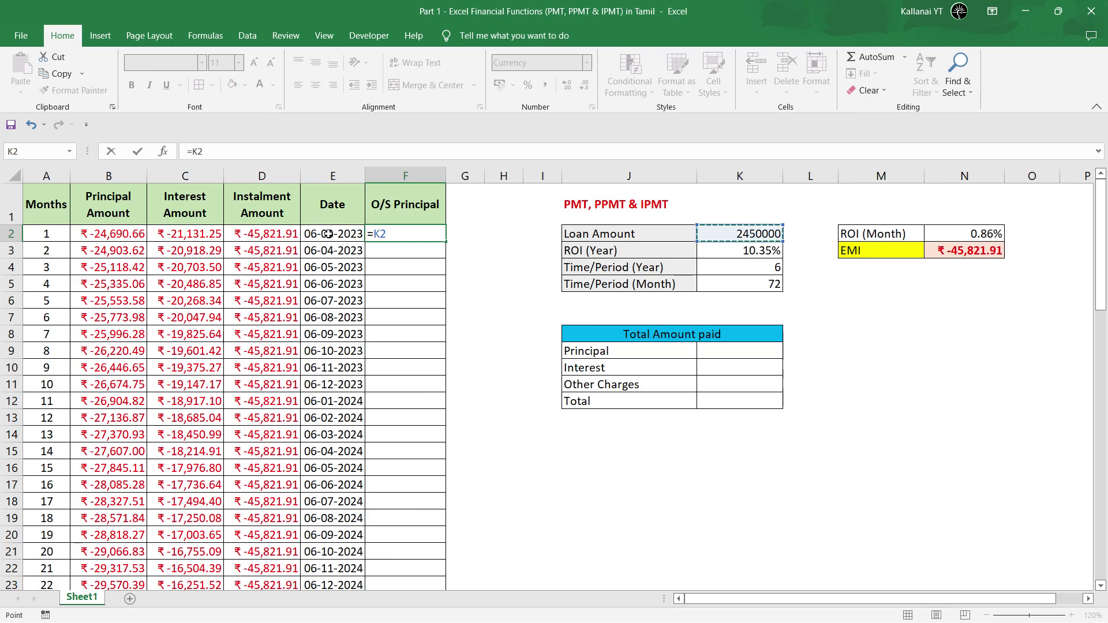
key(F4)
Complete it as =$K$2+SUM($B$2:B2), showing ₹ 24,25,309.34 after month 1
text($K$2+)
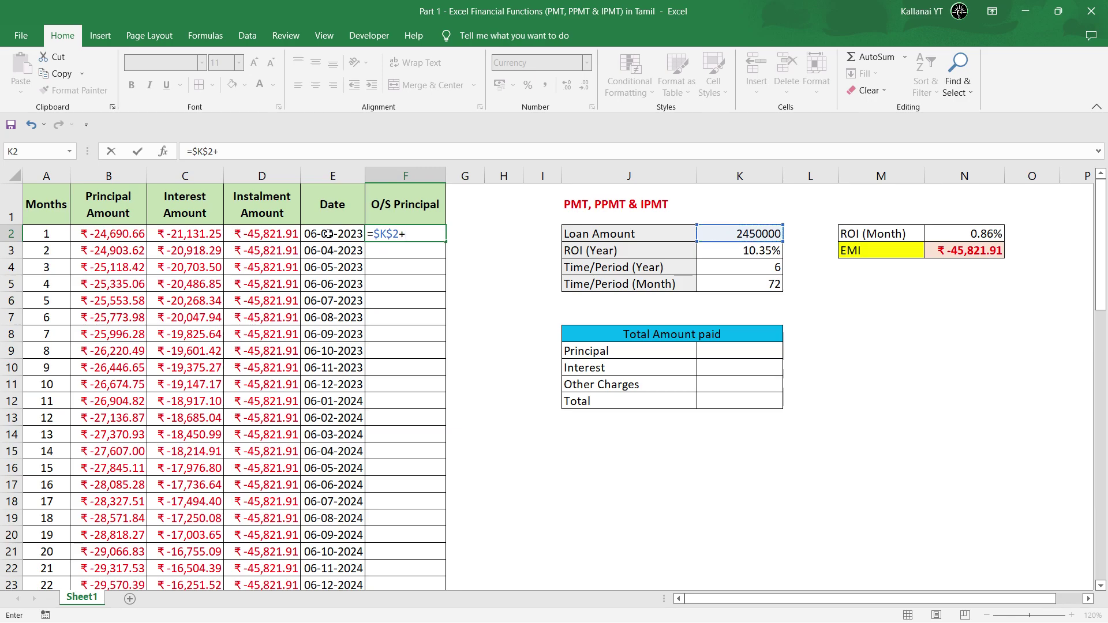
text(sum)
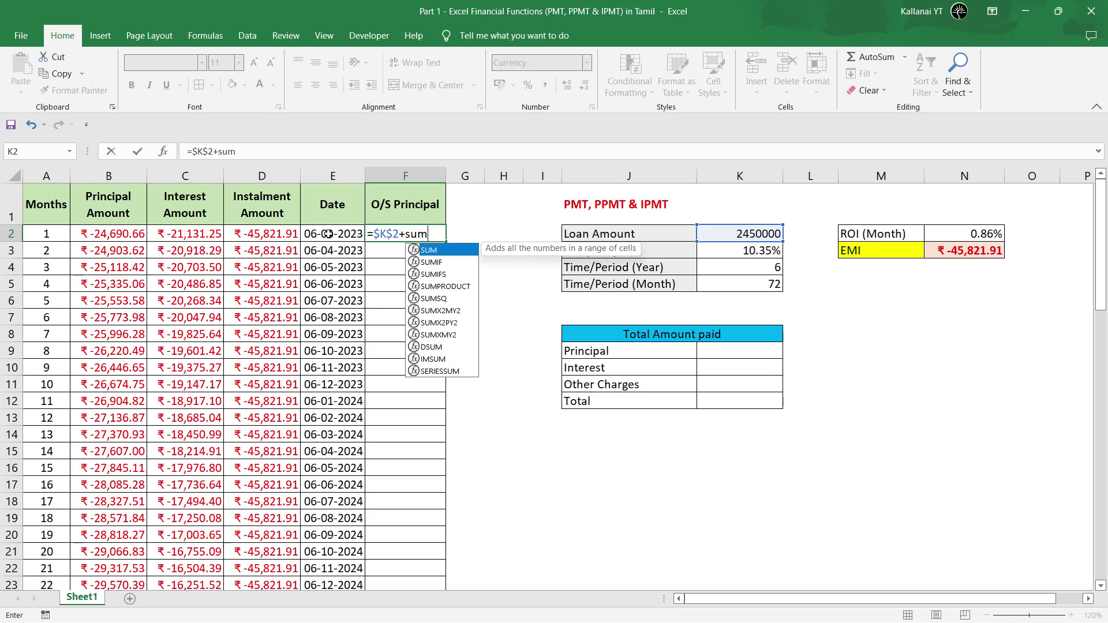
key(Tab)
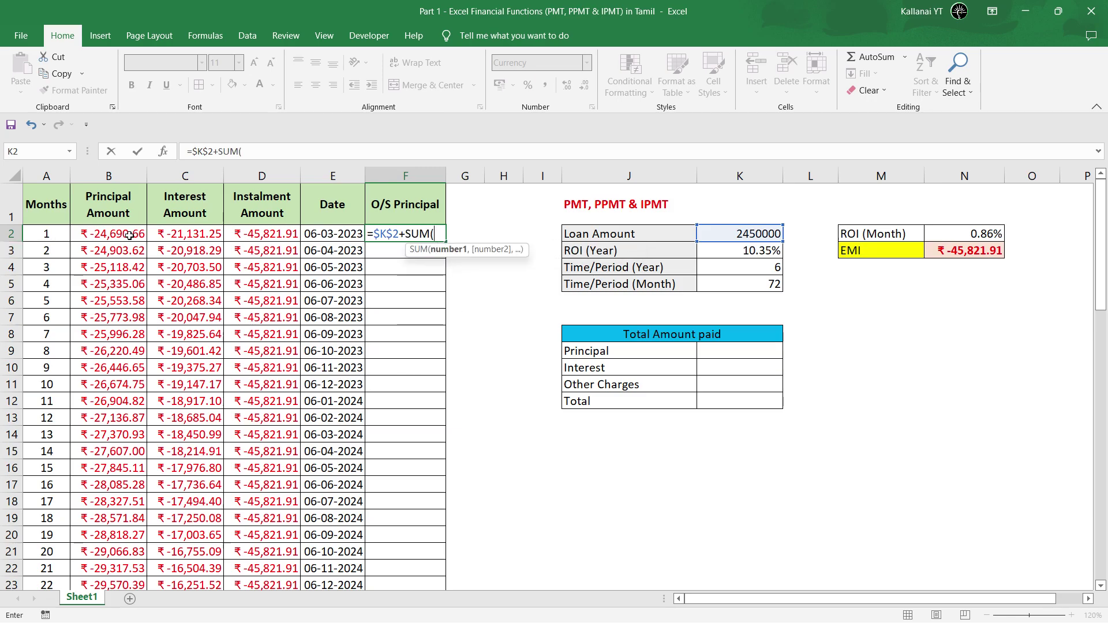
click(128, 235)
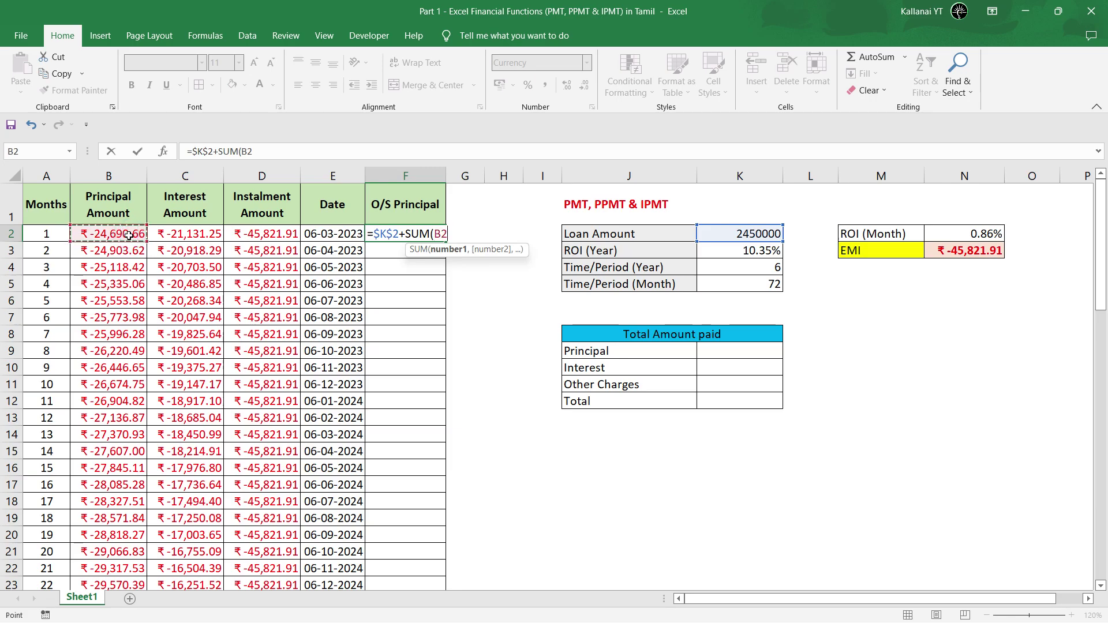
key(F8)
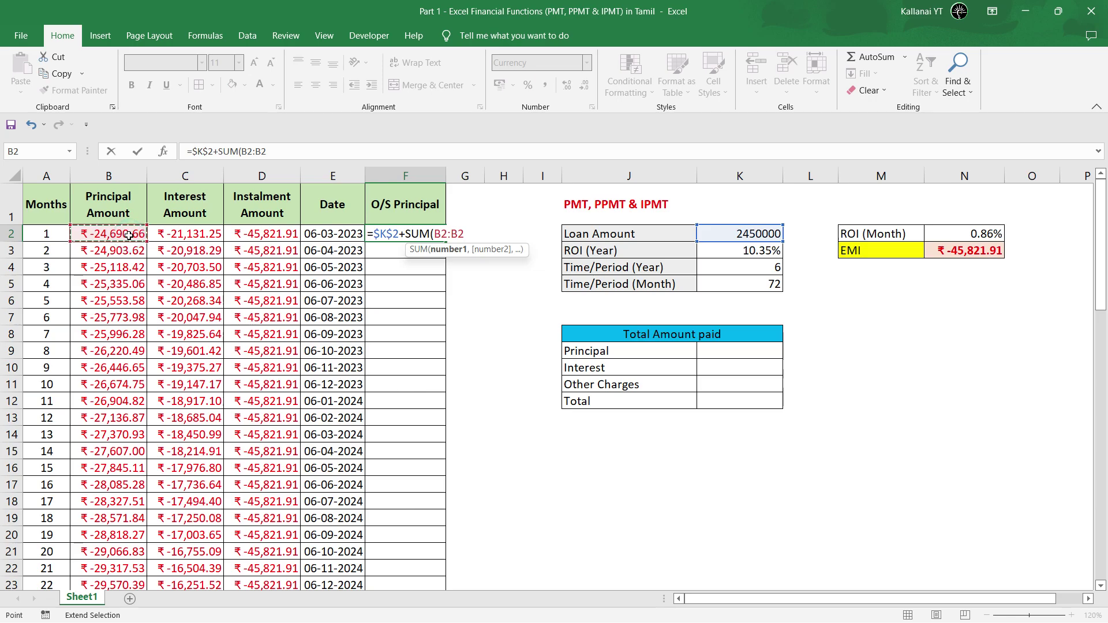
text())
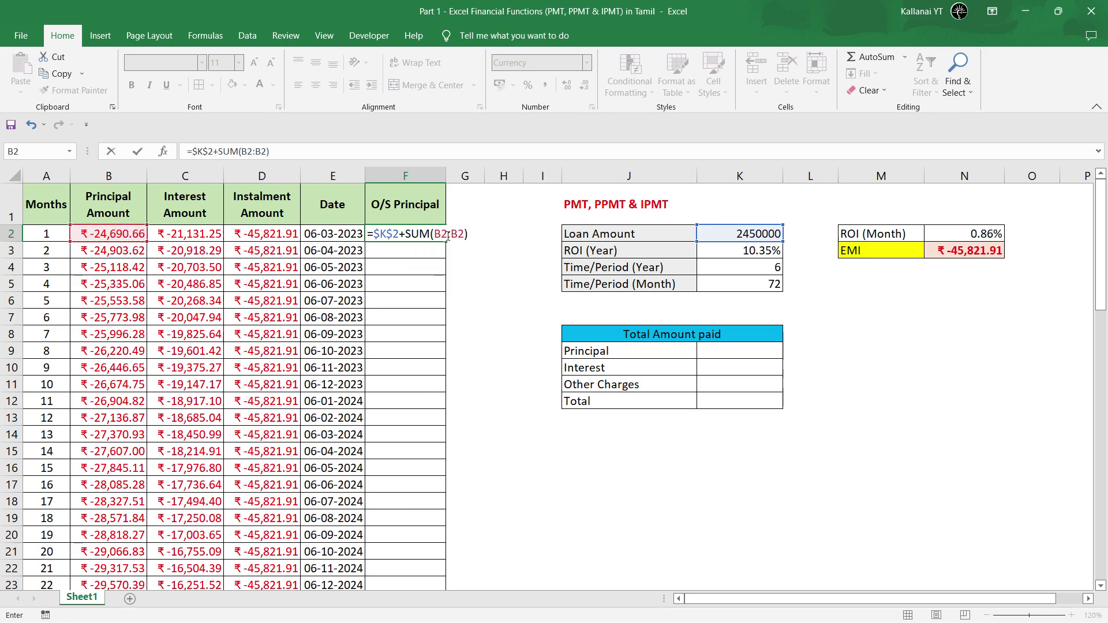
click(439, 234)
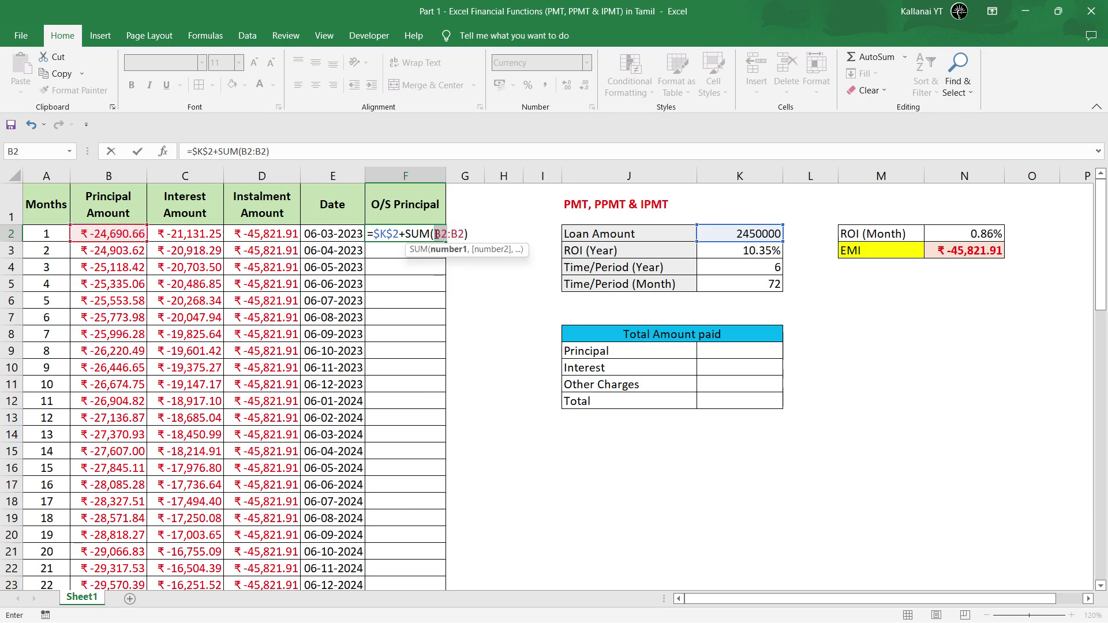
key(F4)
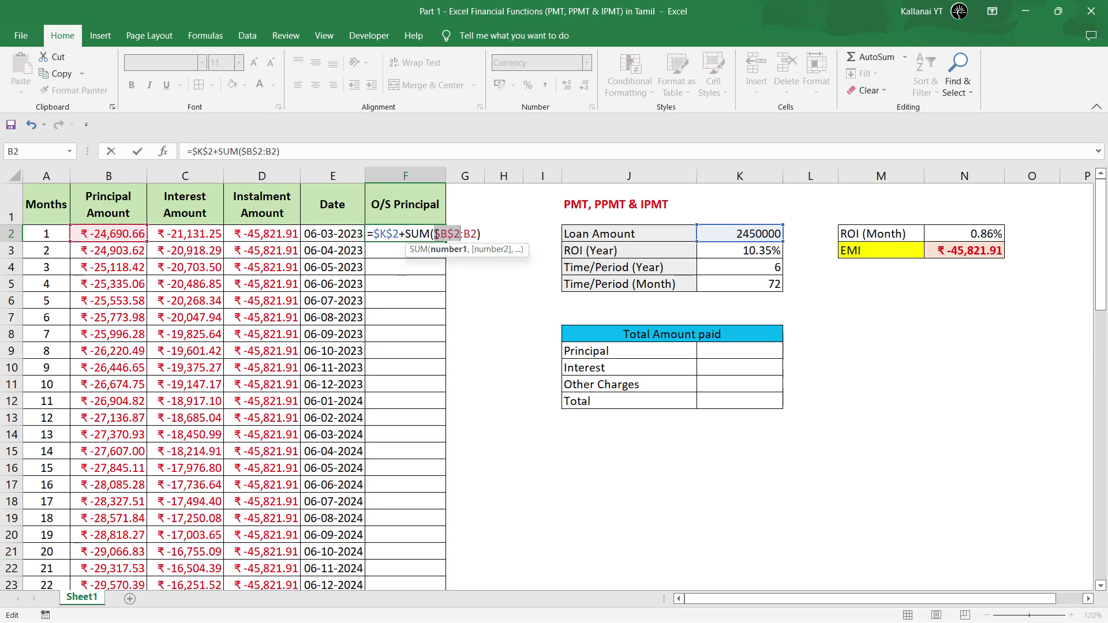
key(Return)
click(432, 233)
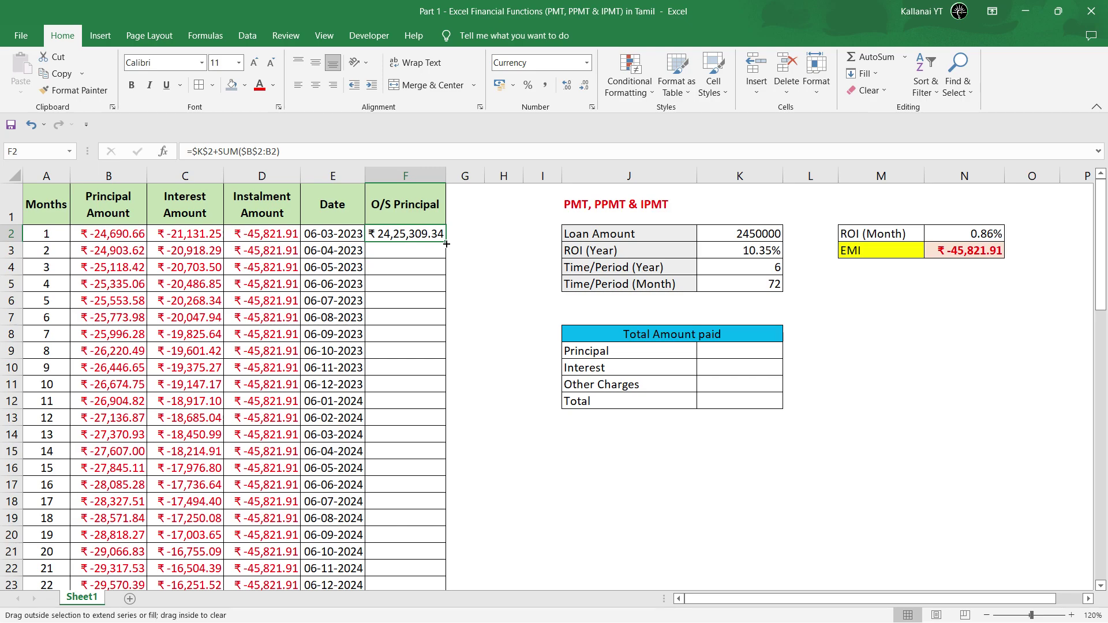
Fill the running-balance formula down column F and review F2's references; month 22 shows ₹ 18,54,664.14
double_click(447, 243)
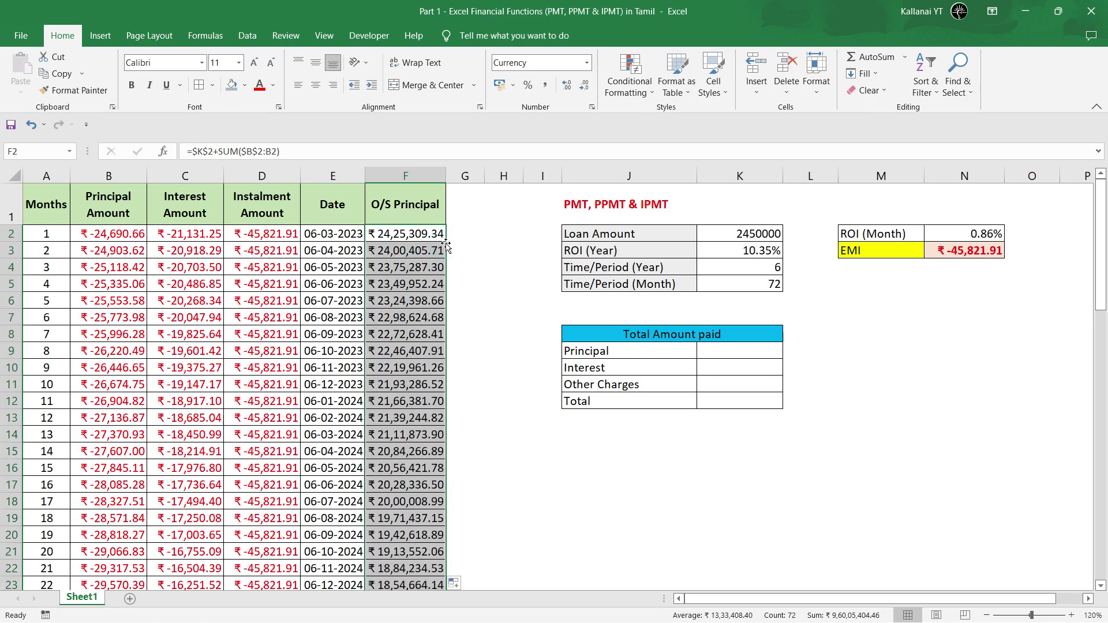
click(413, 235)
click(412, 263)
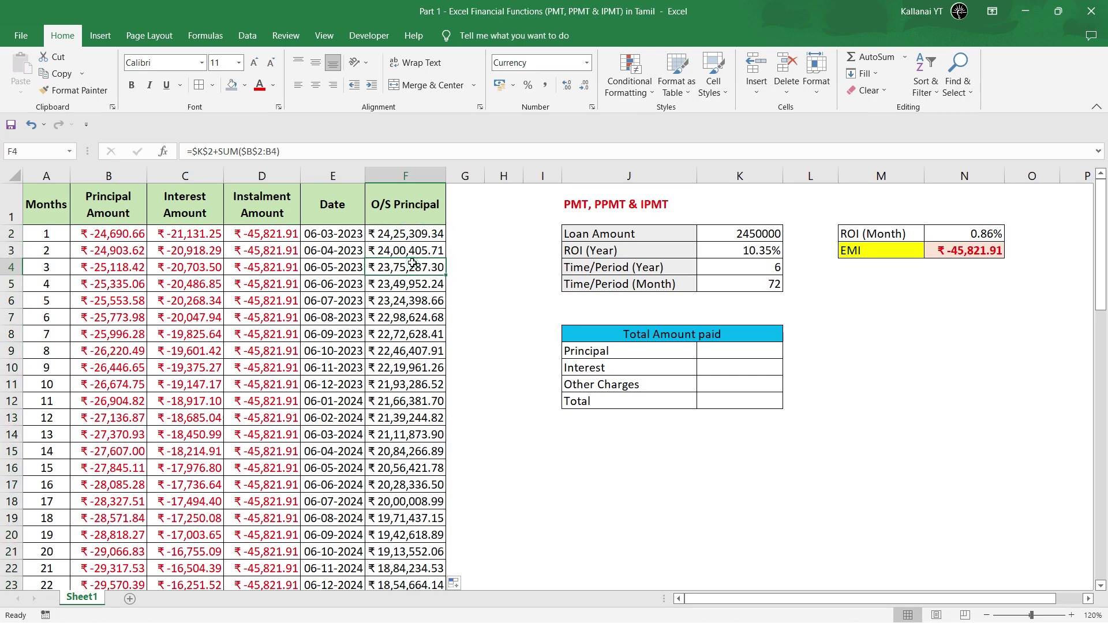
key(ctrl+Down)
key(ctrl+Up)
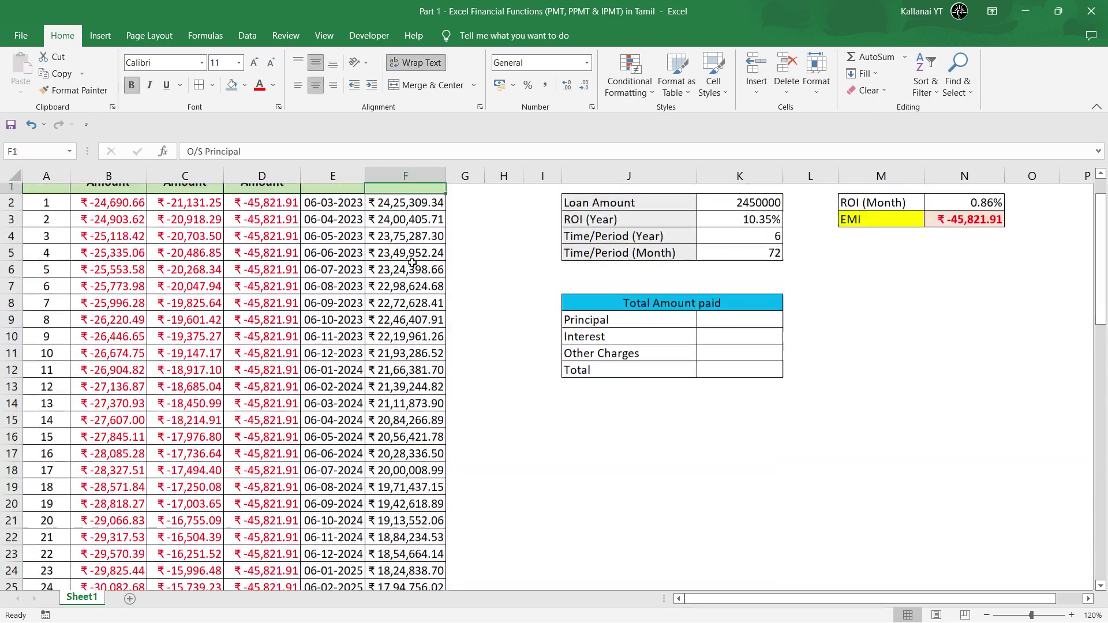
key(Down)
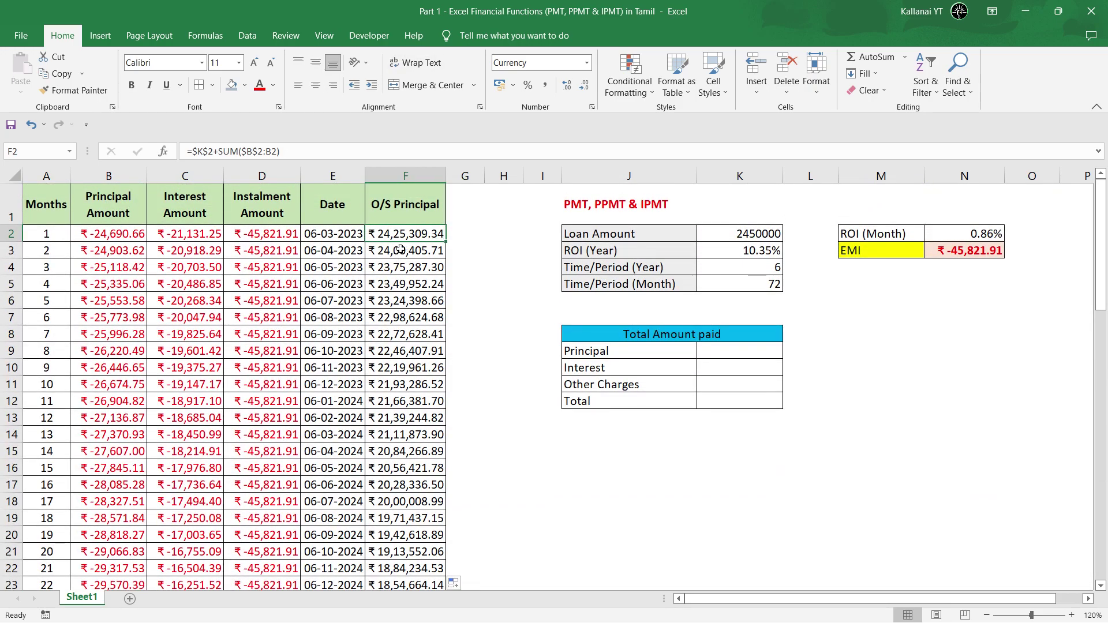
key(F2)
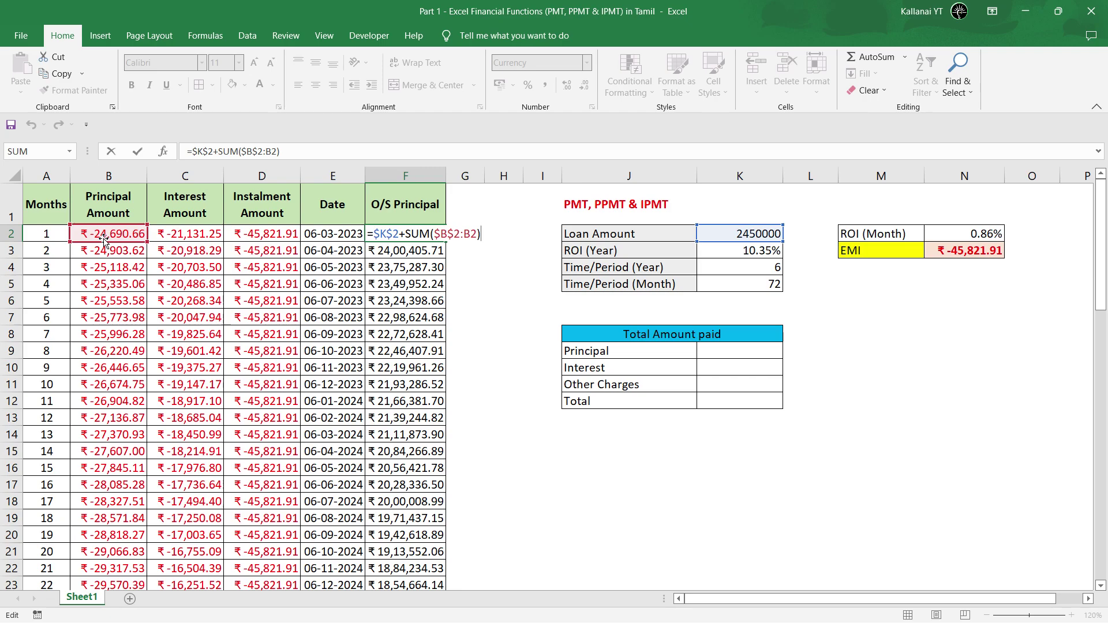
key(ctrl+Return)
key(Down)
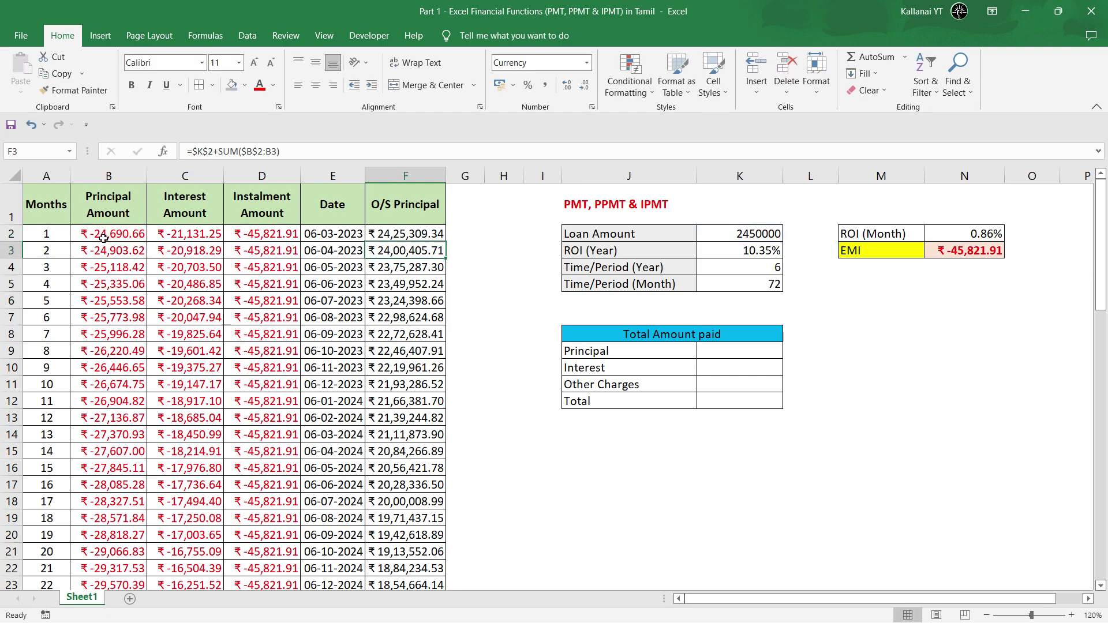
key(F2)
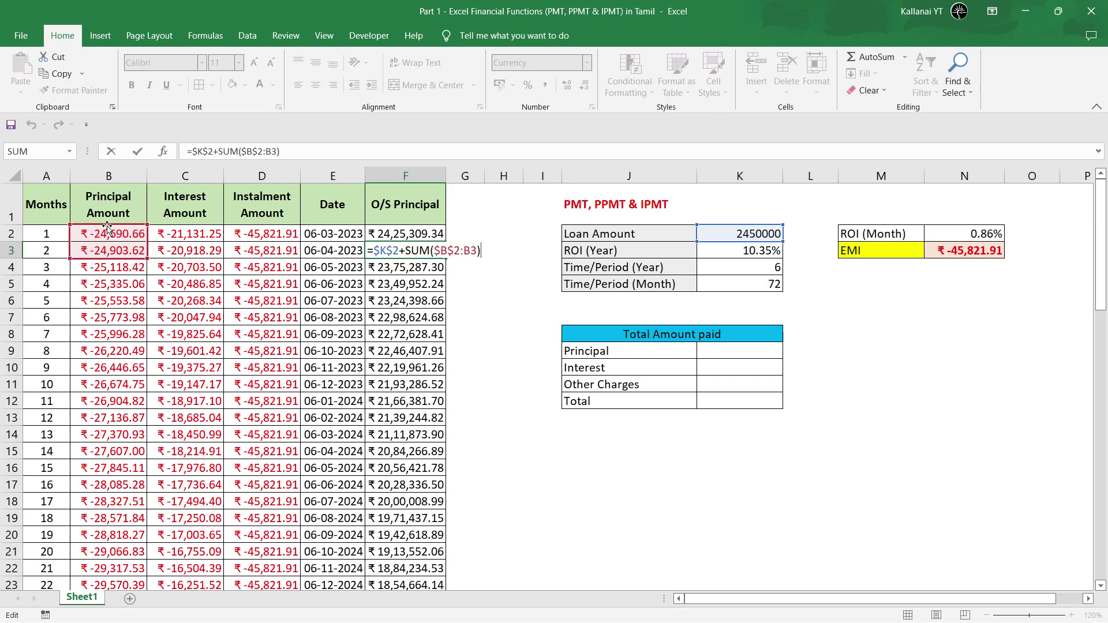
key(ctrl+Return)
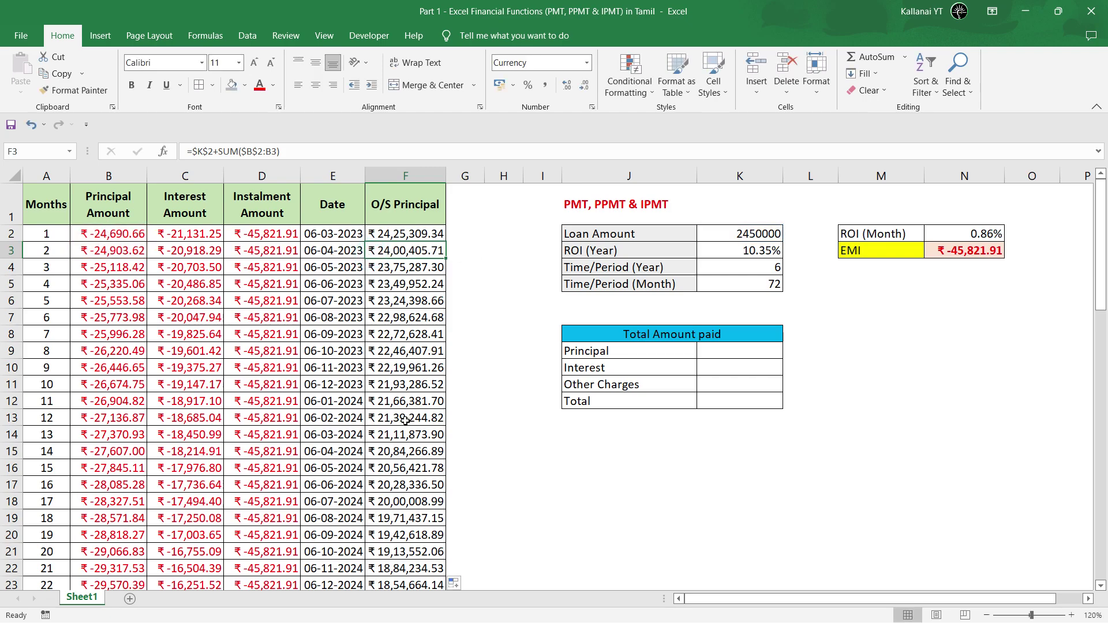
double_click(413, 451)
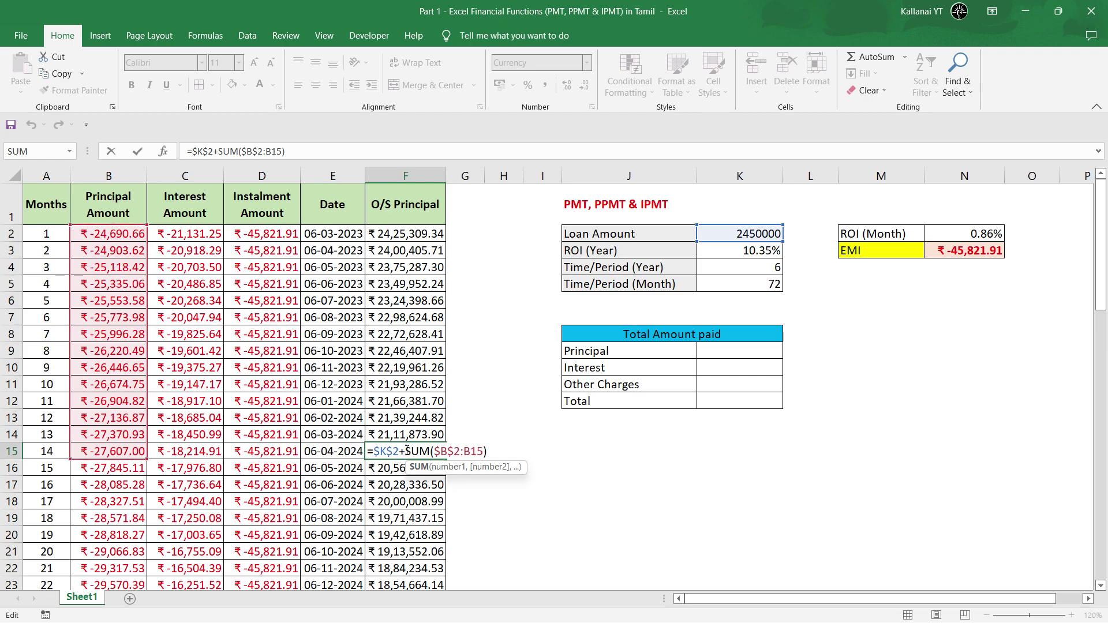
double_click(400, 451)
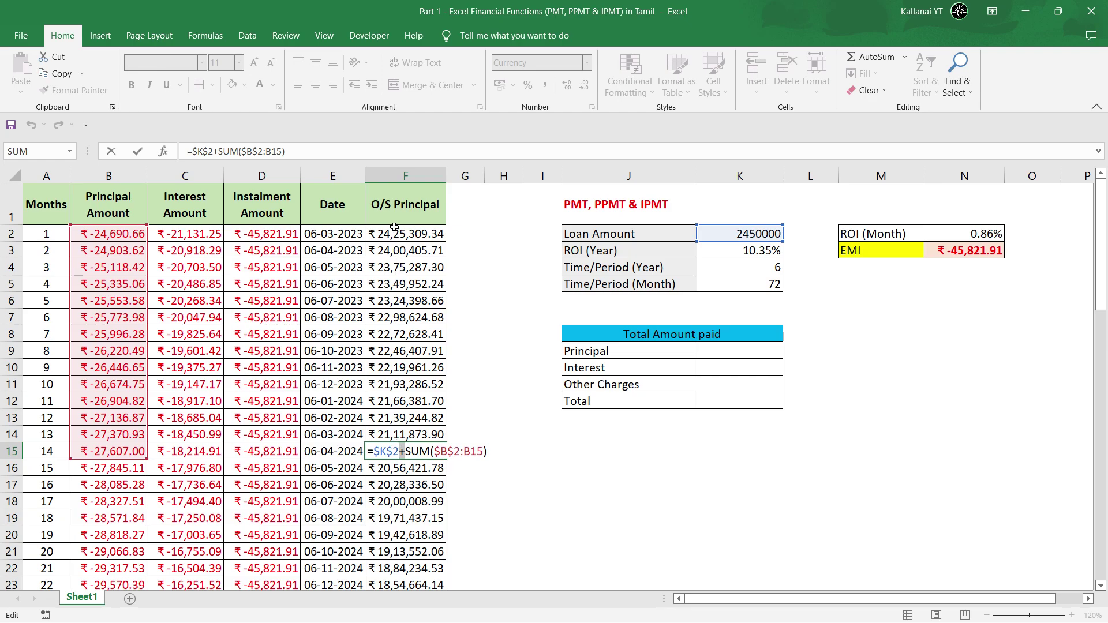
key(Escape)
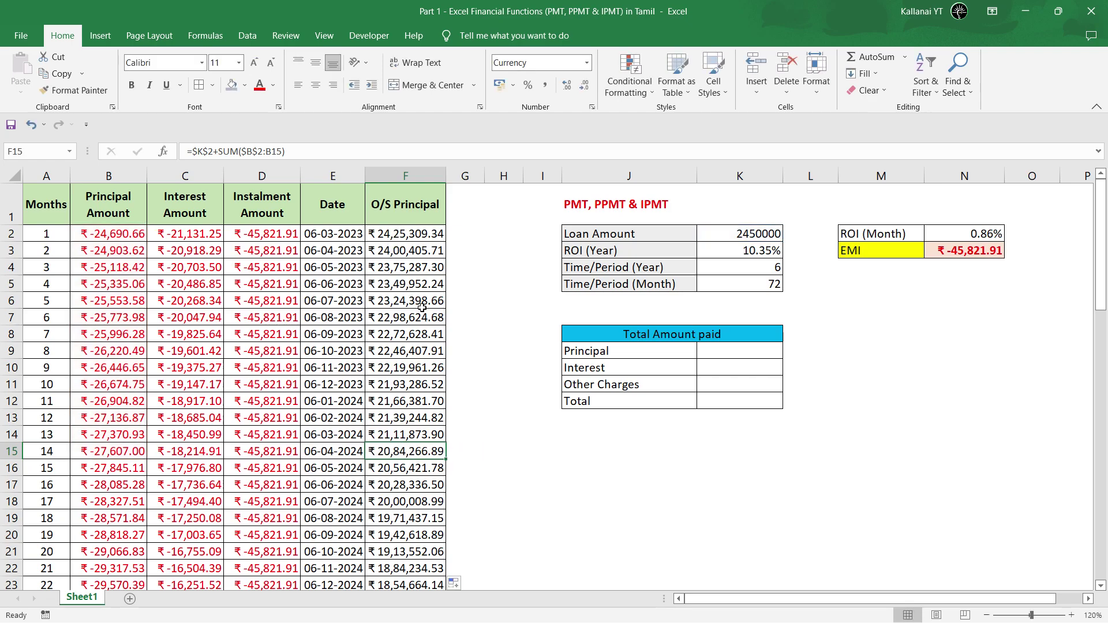
Try entering the loan amount in K2 as -2450000
click(734, 233)
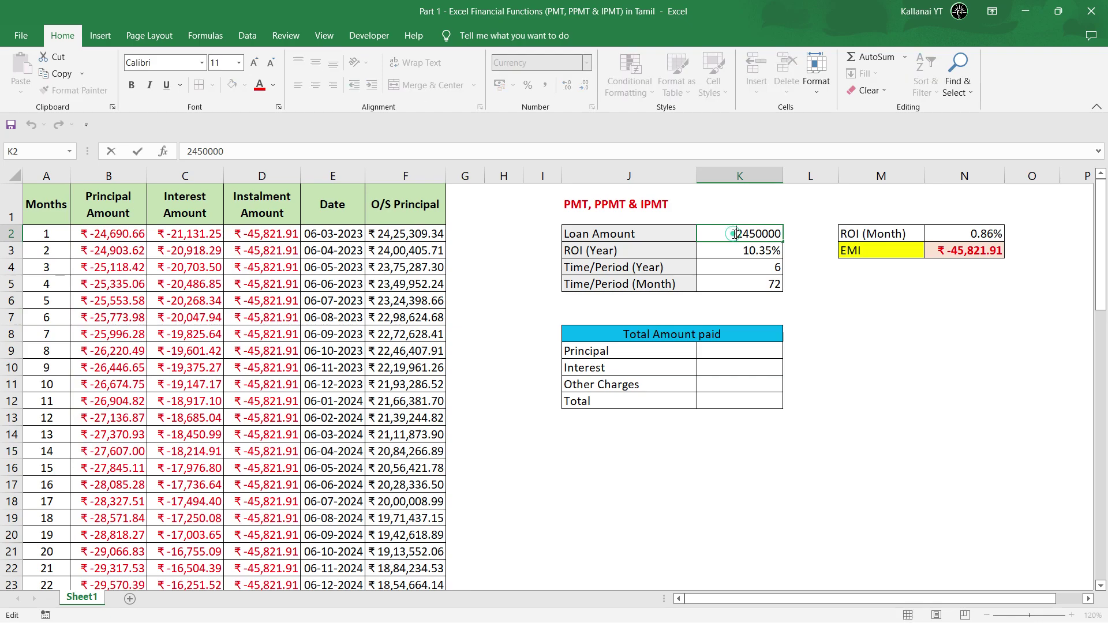
text(-2450000)
key(Return)
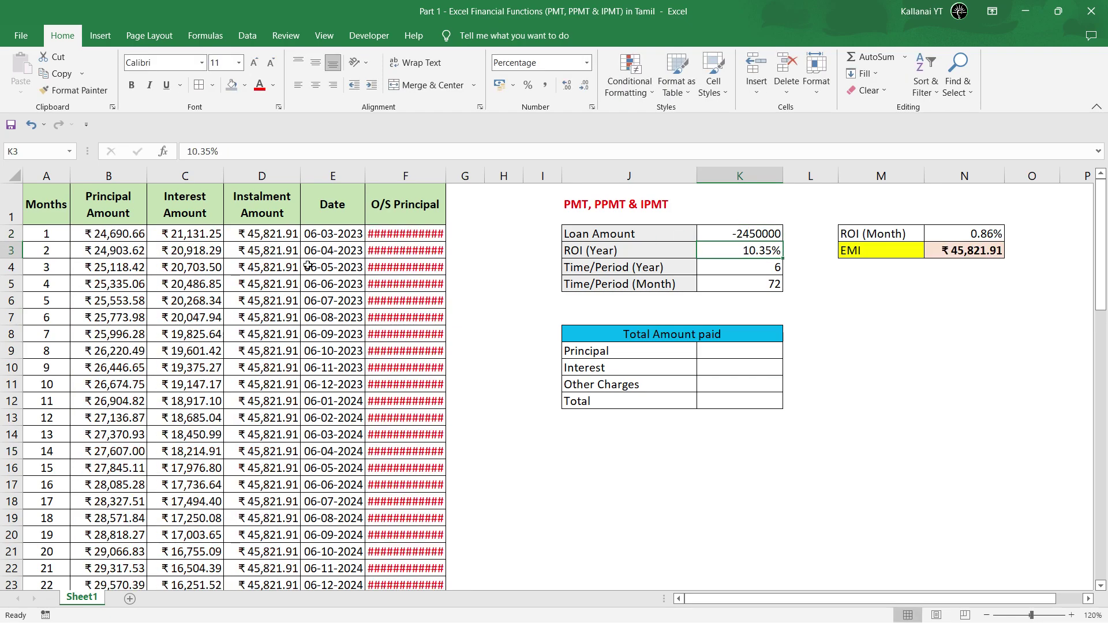
click(122, 175)
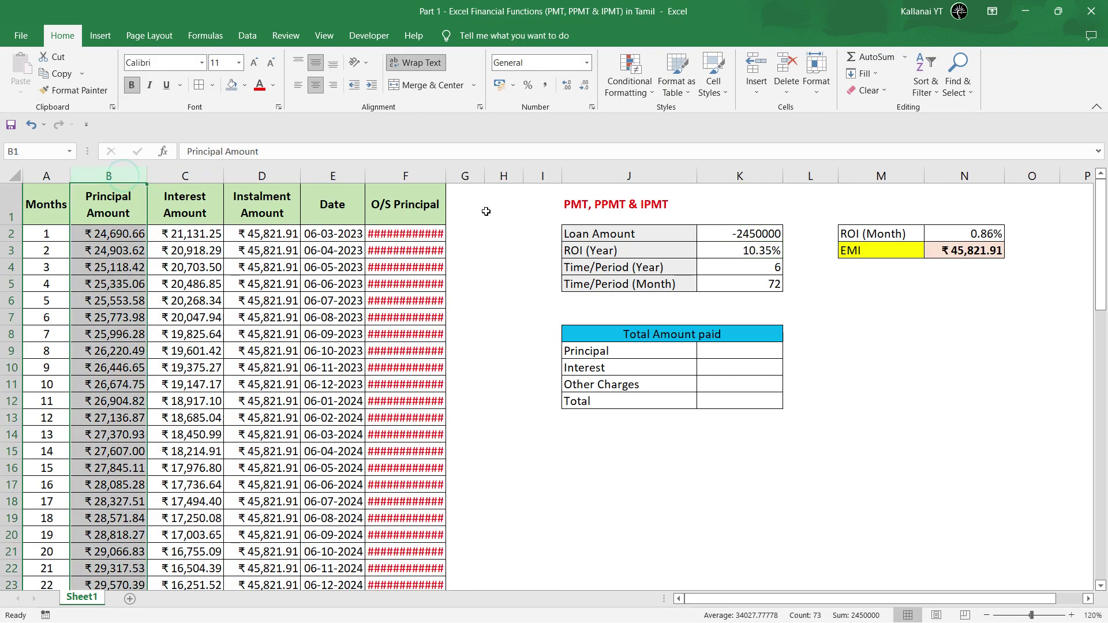
Re-enter the =$K$2+SUM($B$2:B2) balance formula, then undo to restore K2 to 2450000
double_click(406, 235)
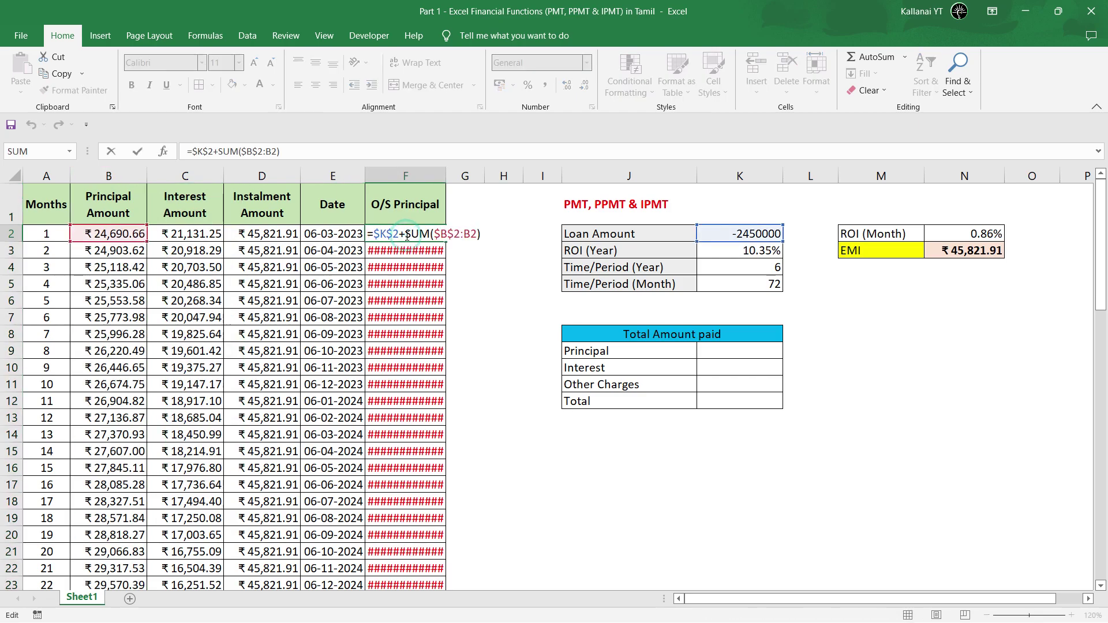
key(BackSpace)
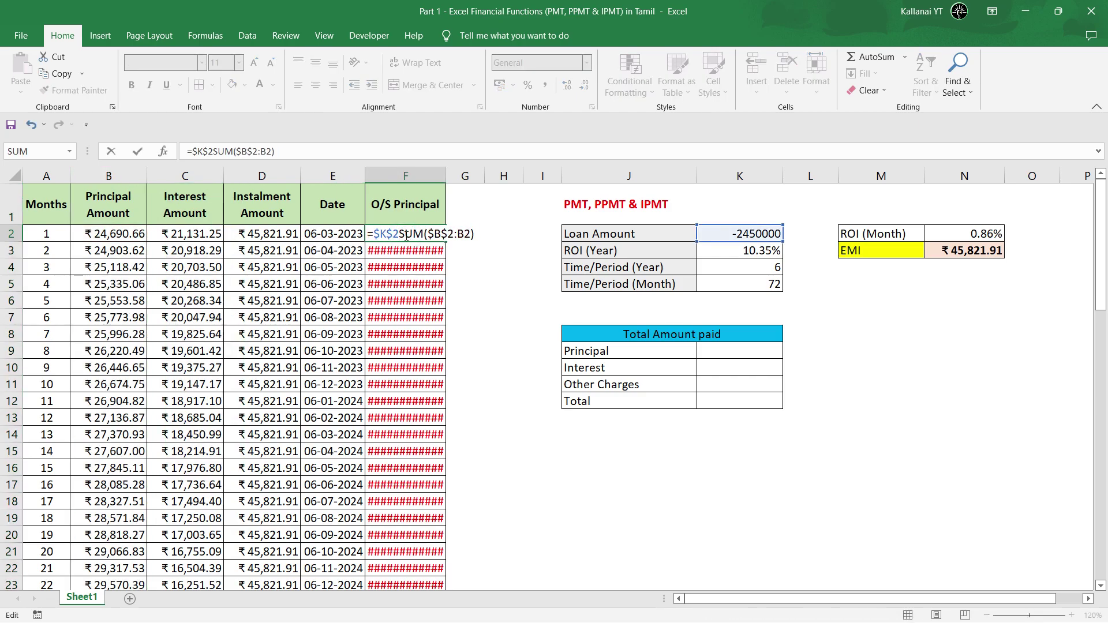
text(+)
key(Return)
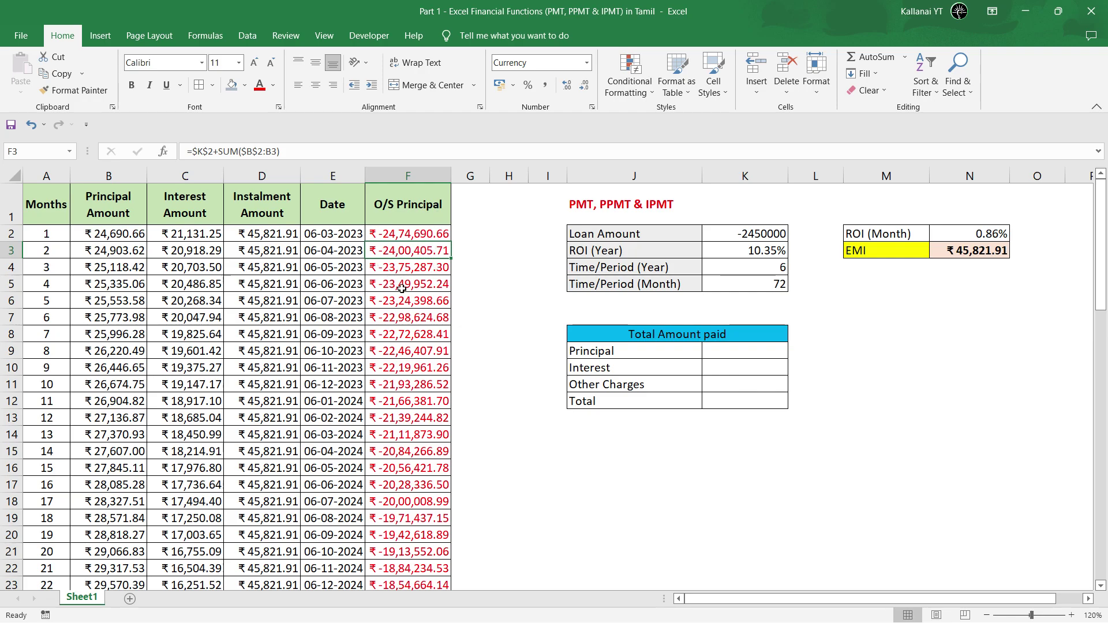
key(ctrl+z)
key(ctrl+z)
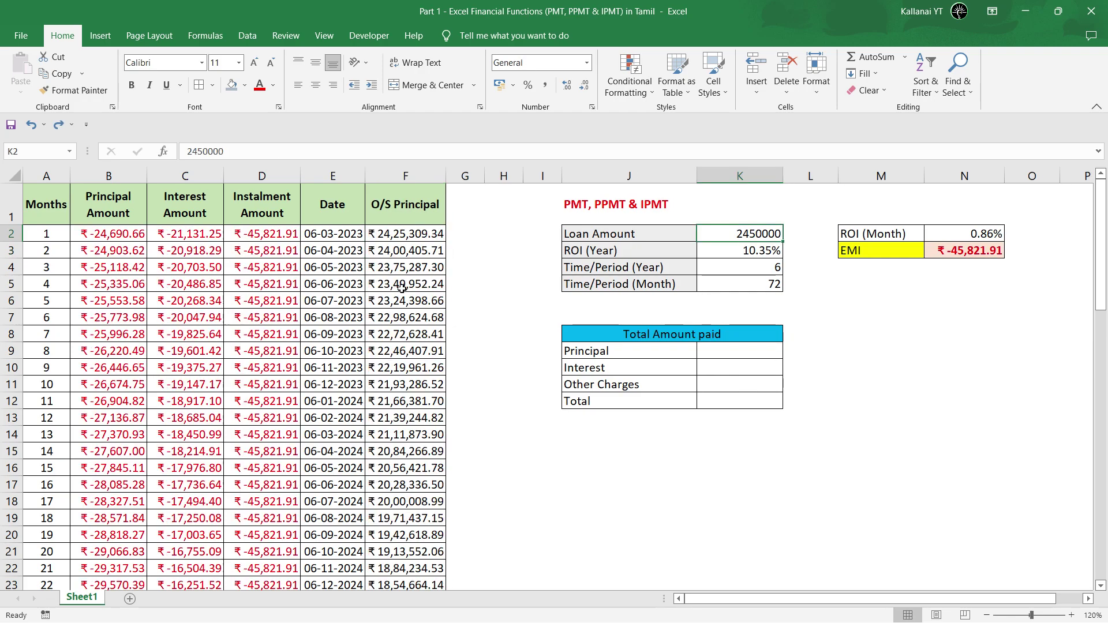
click(377, 233)
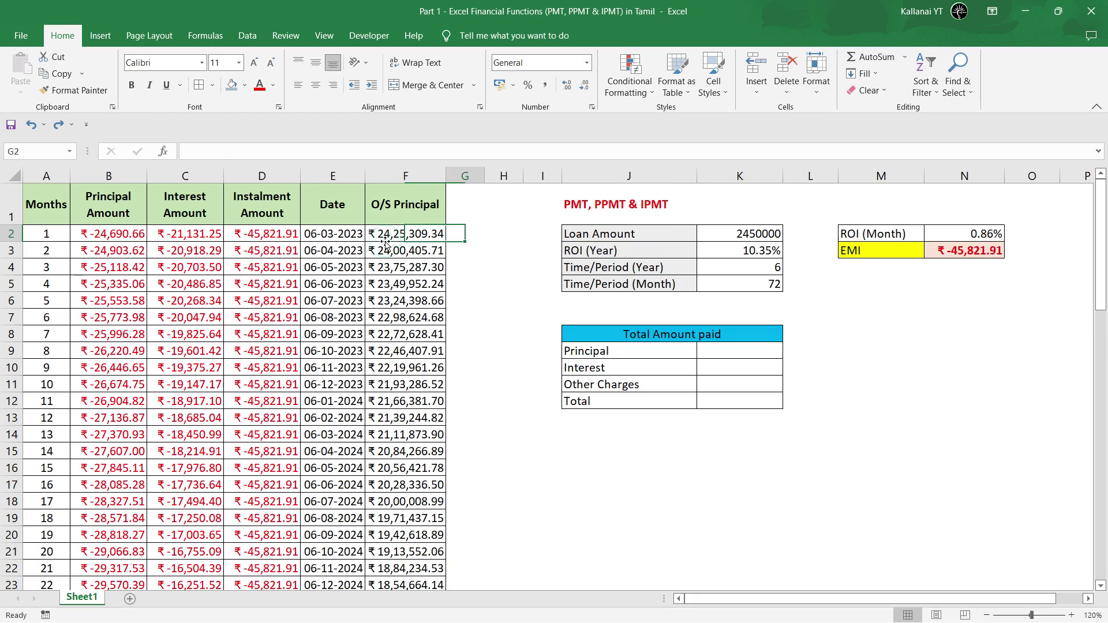
key(ctrl+Down)
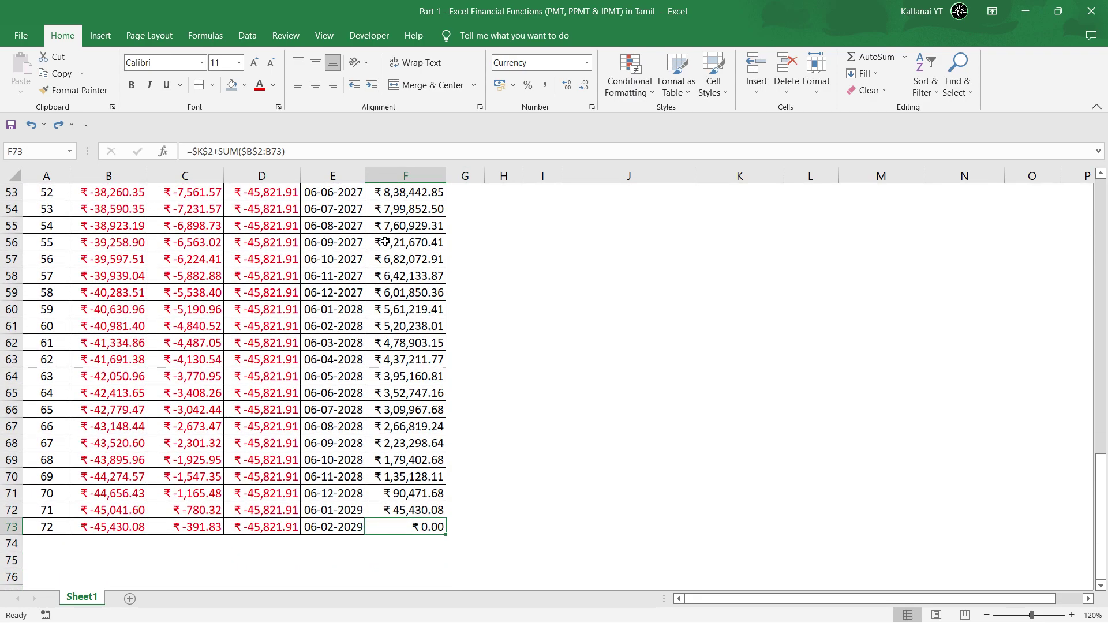
key(ctrl+Up)
key(Down)
key(Down)
key(Down)
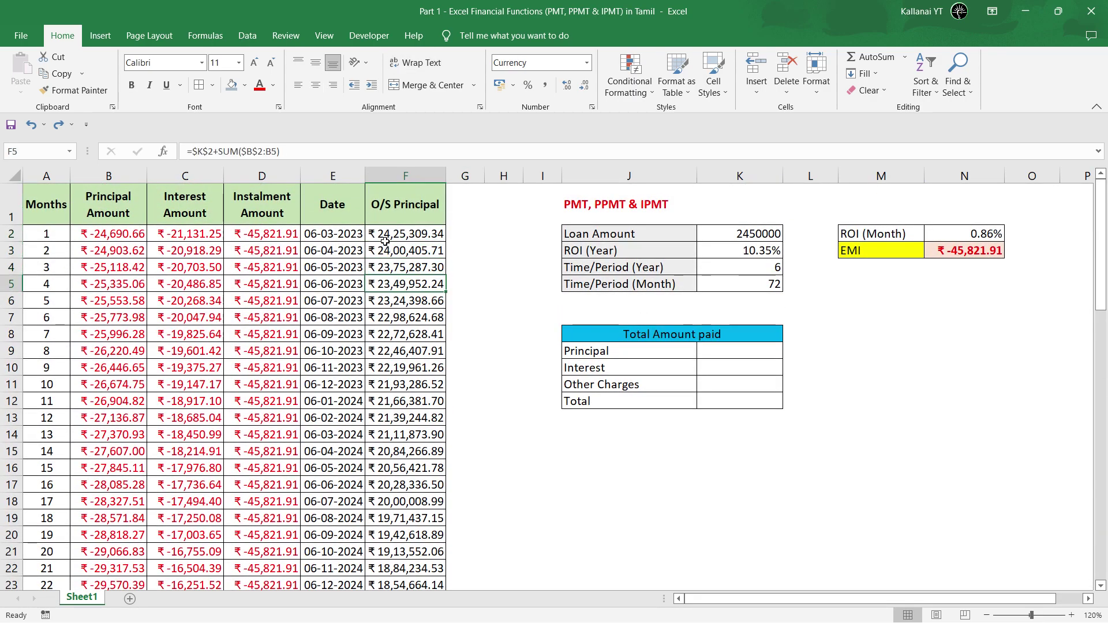
key(Down)
key(Down)
key(Down)
key(Down)
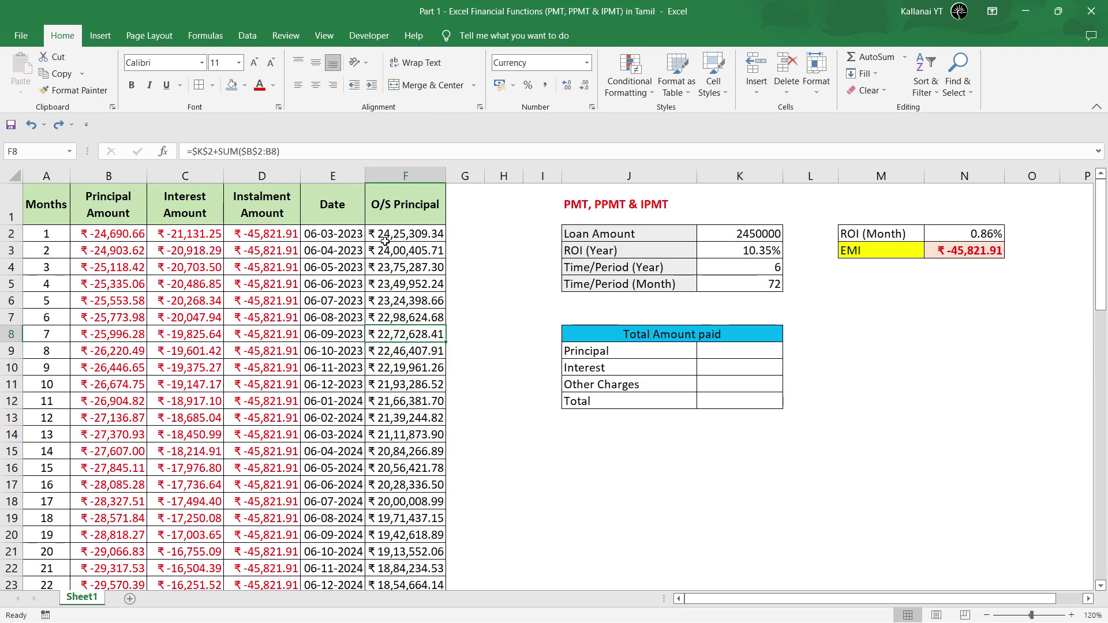
click(393, 251)
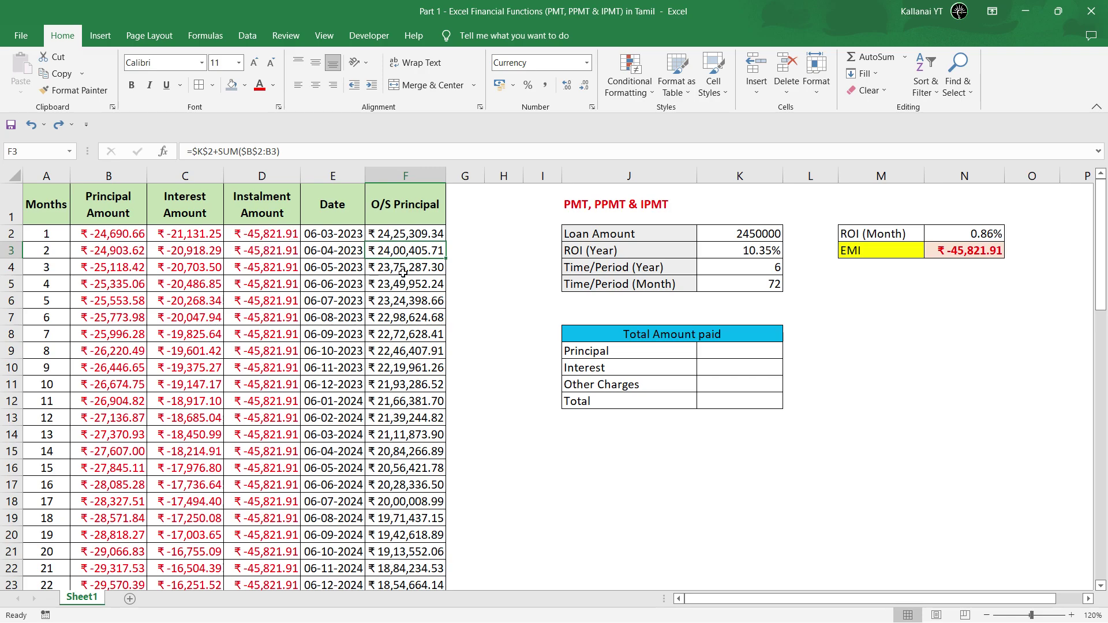
key(Down)
click(727, 235)
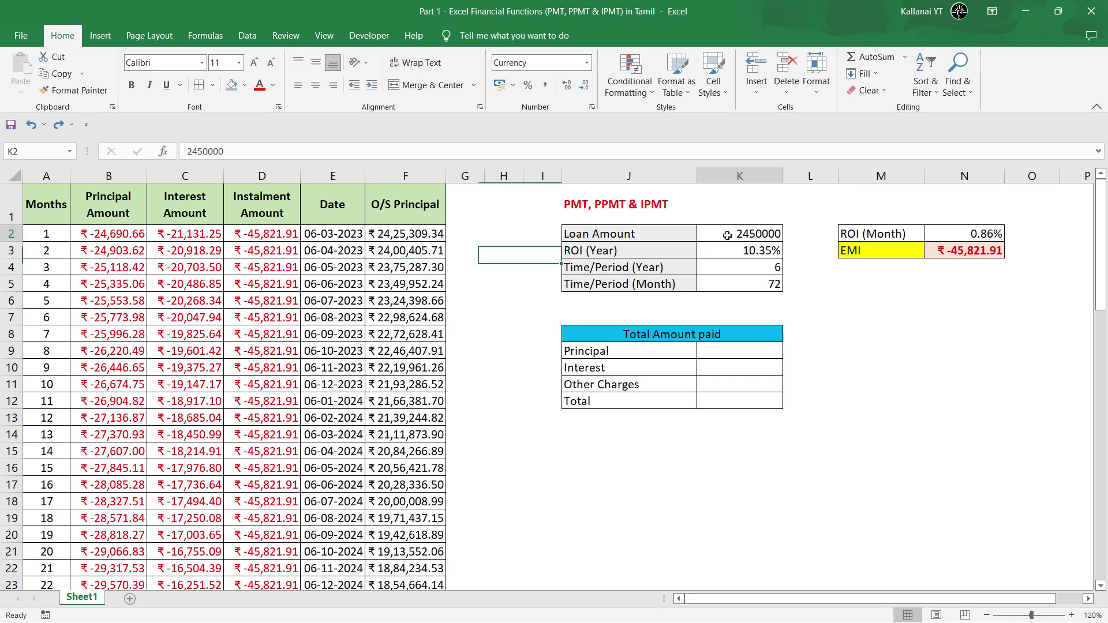
click(124, 251)
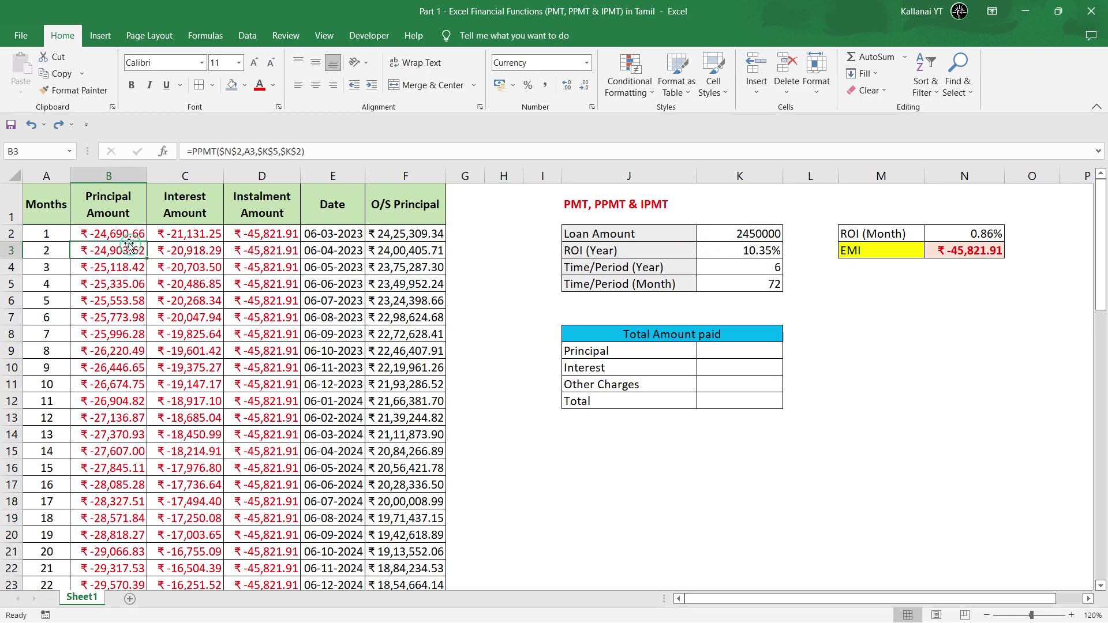
click(107, 166)
click(398, 236)
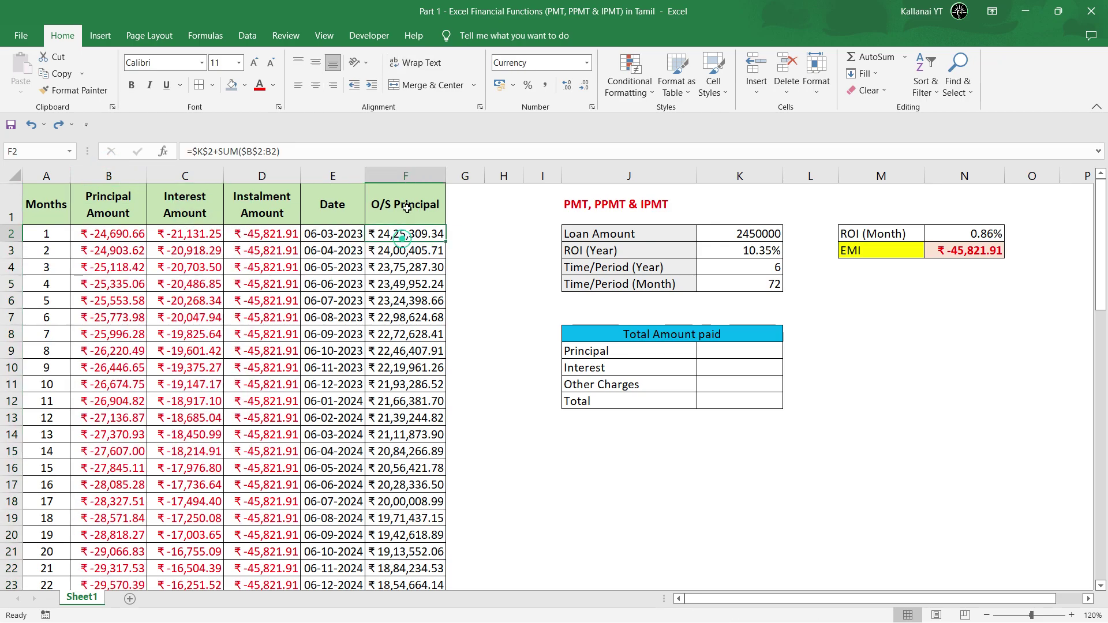
click(408, 173)
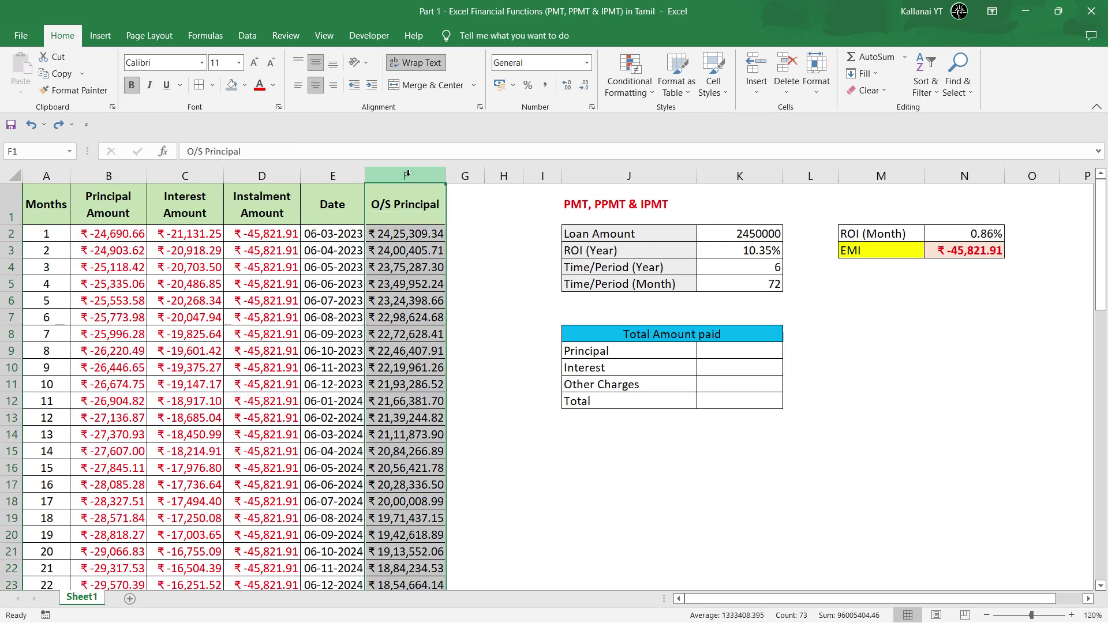
click(184, 174)
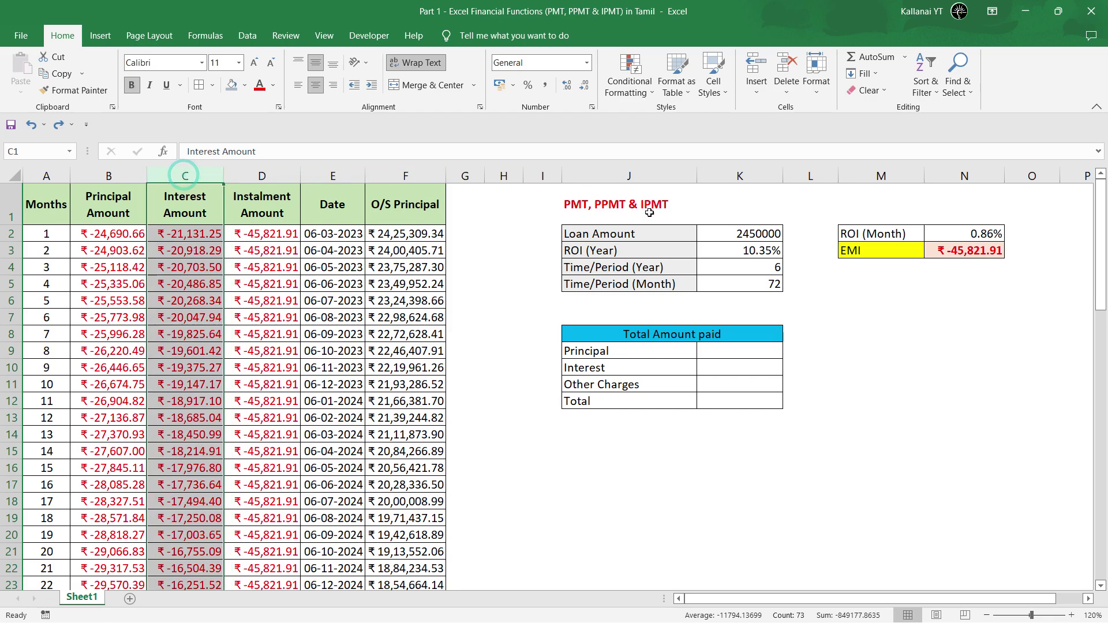
click(369, 249)
click(378, 316)
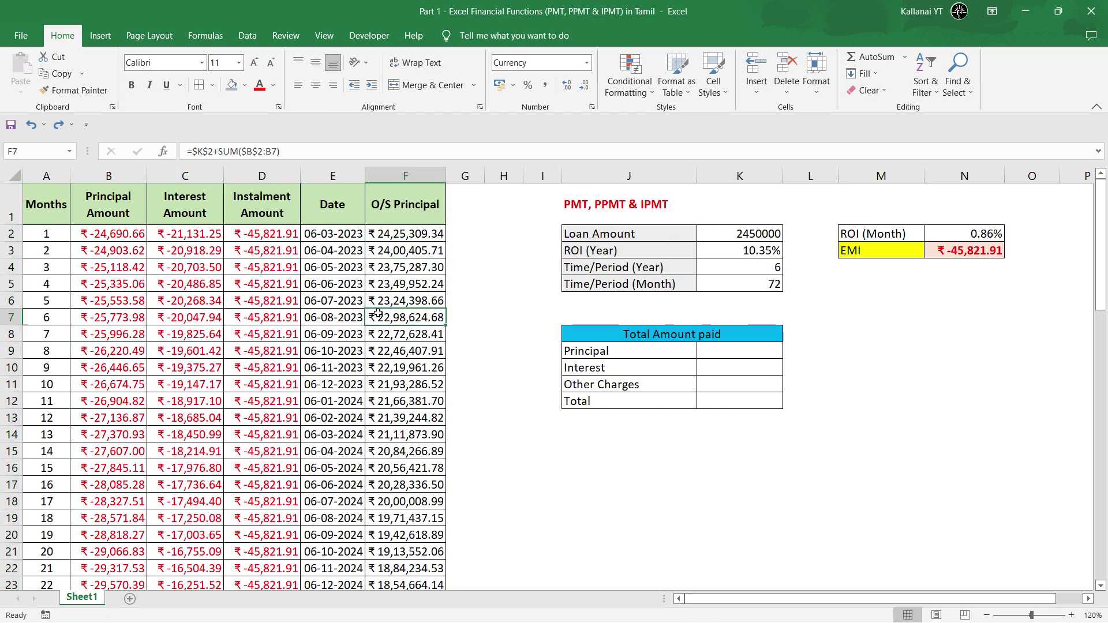
key(ctrl+Down)
key(Up)
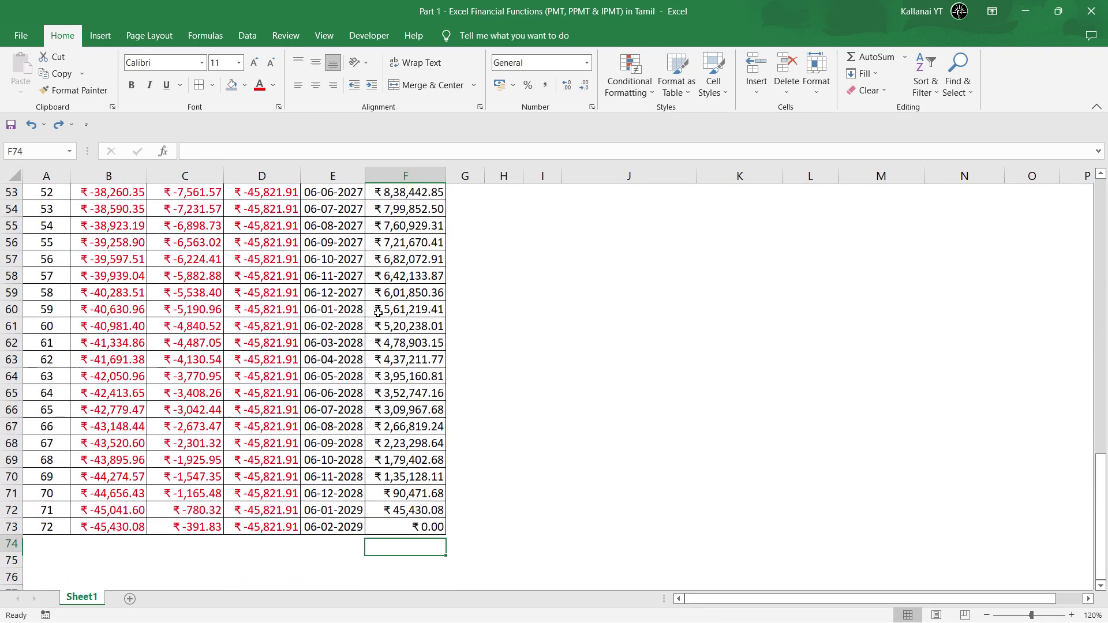
key(Up)
key(Up)
key(Up)
key(Up)
key(Up)
key(ctrl+Up)
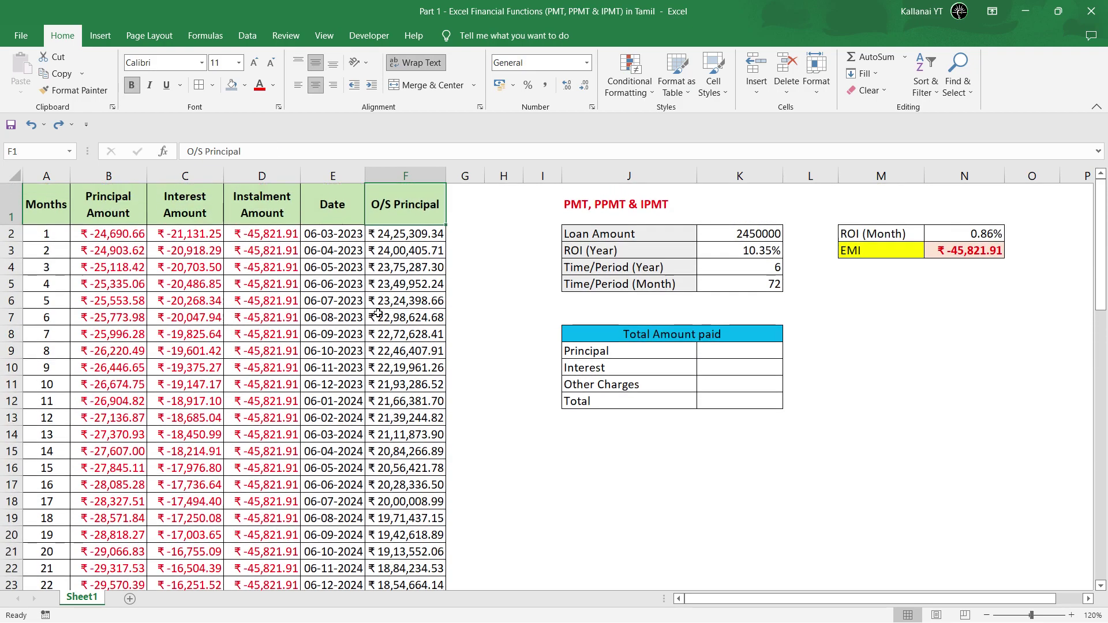
key(Right)
key(Right)
key(Right)
key(Right)
key(Right)
key(Down)
key(Down)
key(Down)
key(Down)
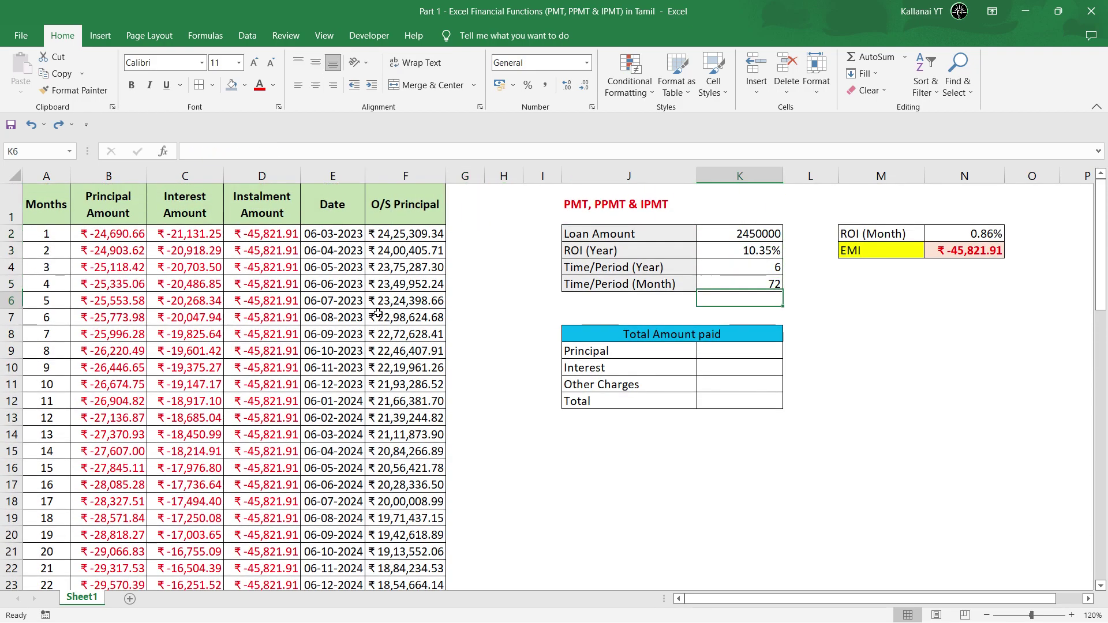
key(Down)
key(Down)
key(Down)
key(Down)
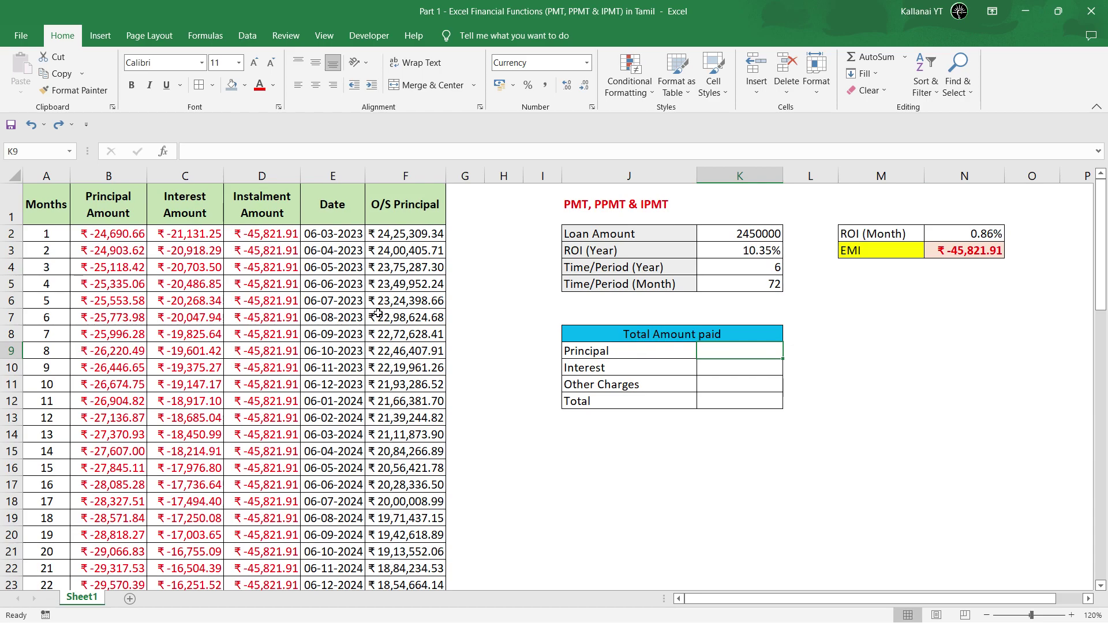
key(Right)
key(Right)
key(Left)
Total the principal payments in K9 with =SUM(B2:B73), giving ₹ -24,50,000.00
text(=)
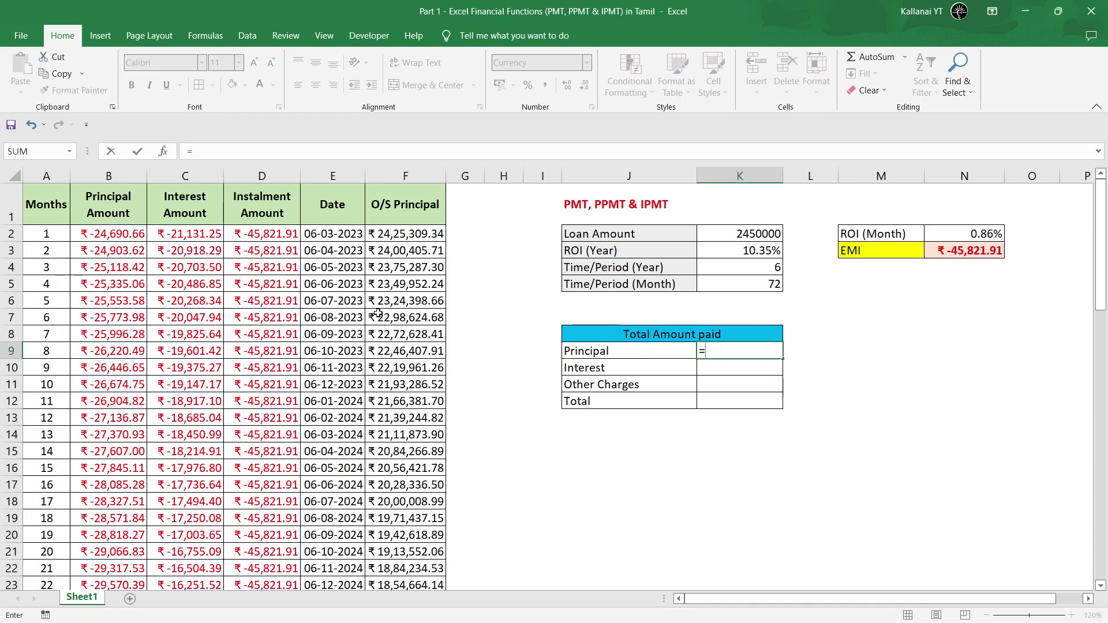
text(sum)
key(Tab)
key(Left)
key(Left)
key(Left)
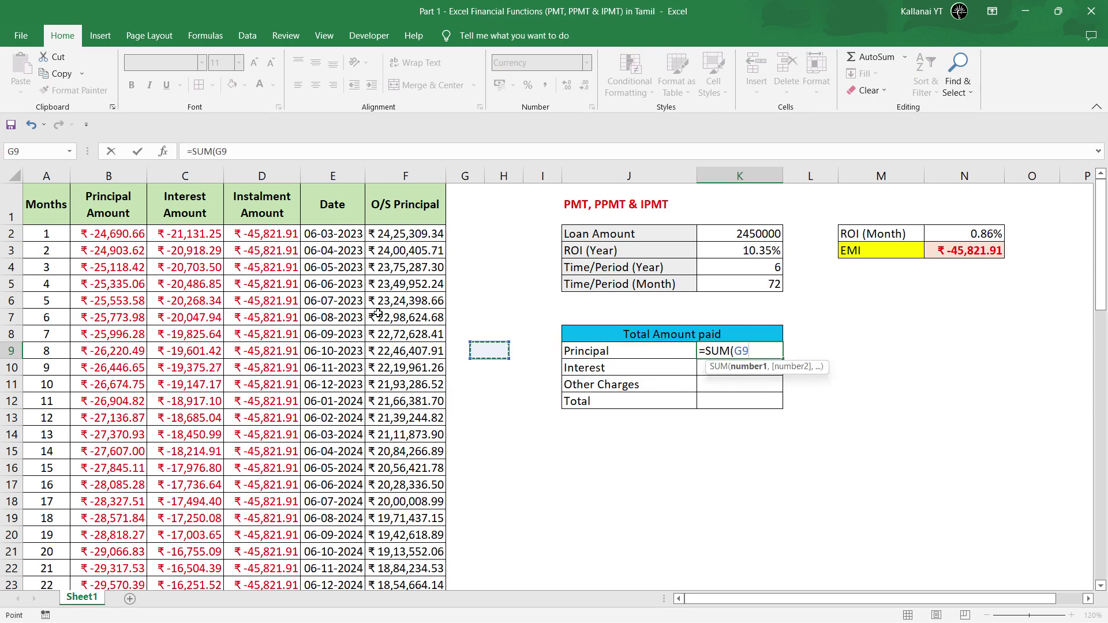
key(Left)
key(Left)
key(Left)
key(Left)
key(ctrl+Up)
key(Left)
key(Down)
key(ctrl+shift+Down)
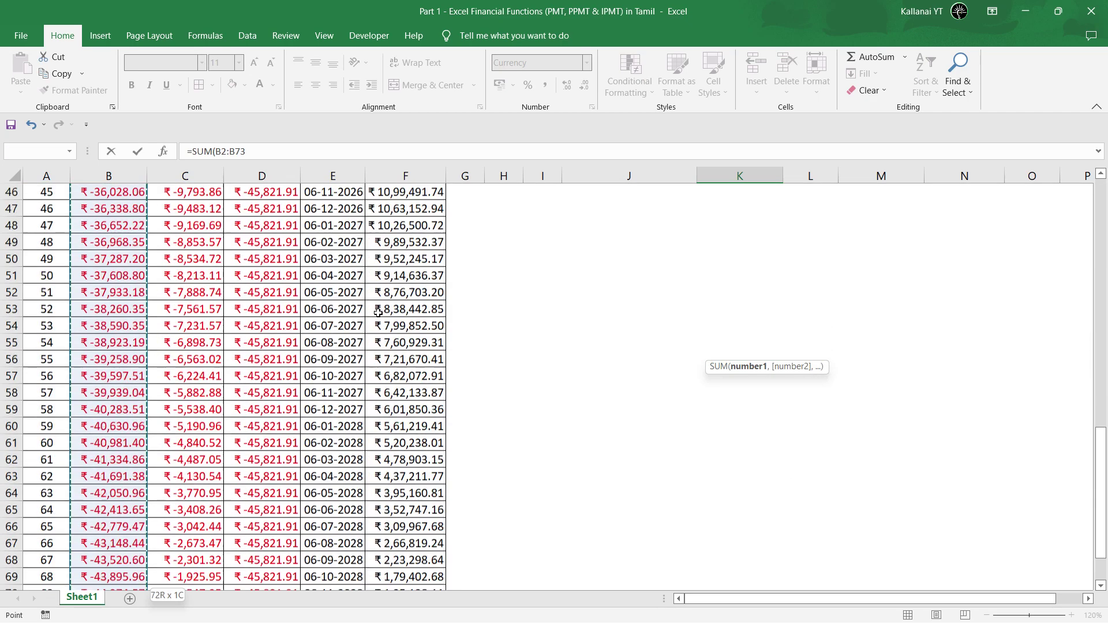
text())
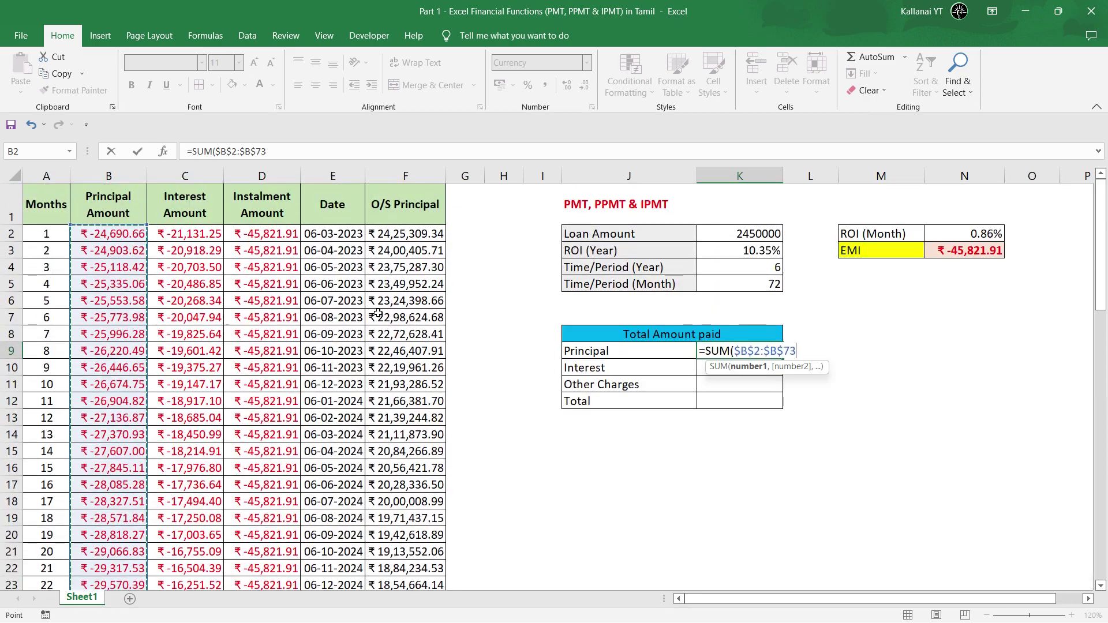
key(Return)
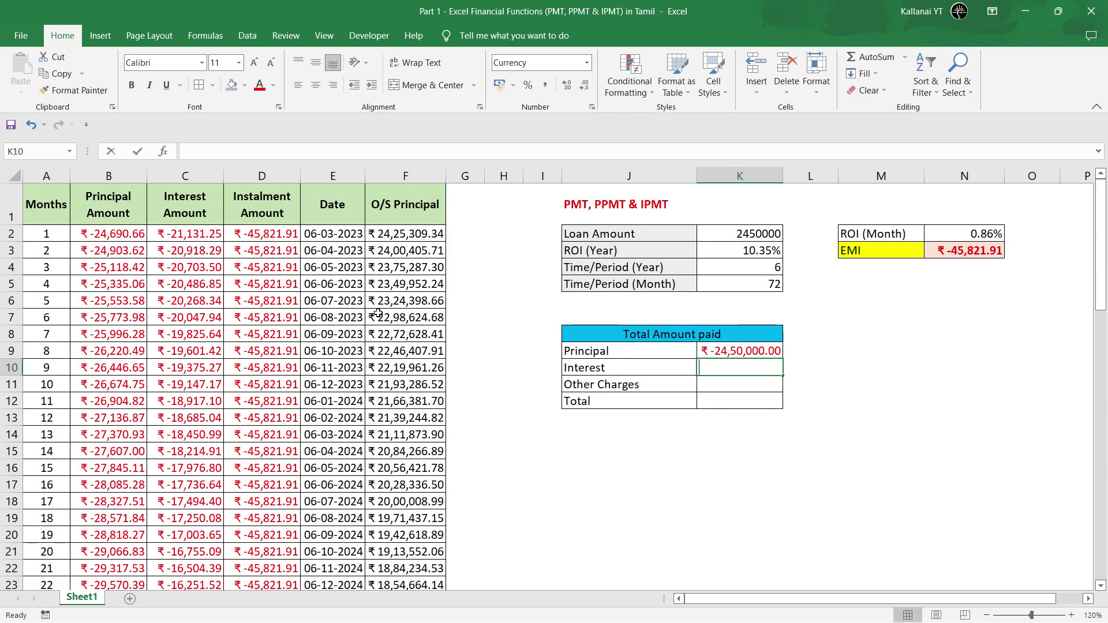
Total the interest payments in K10 with =SUM(C2:C73), giving ₹ -8,49,177.86
text(=sum)
key(Tab)
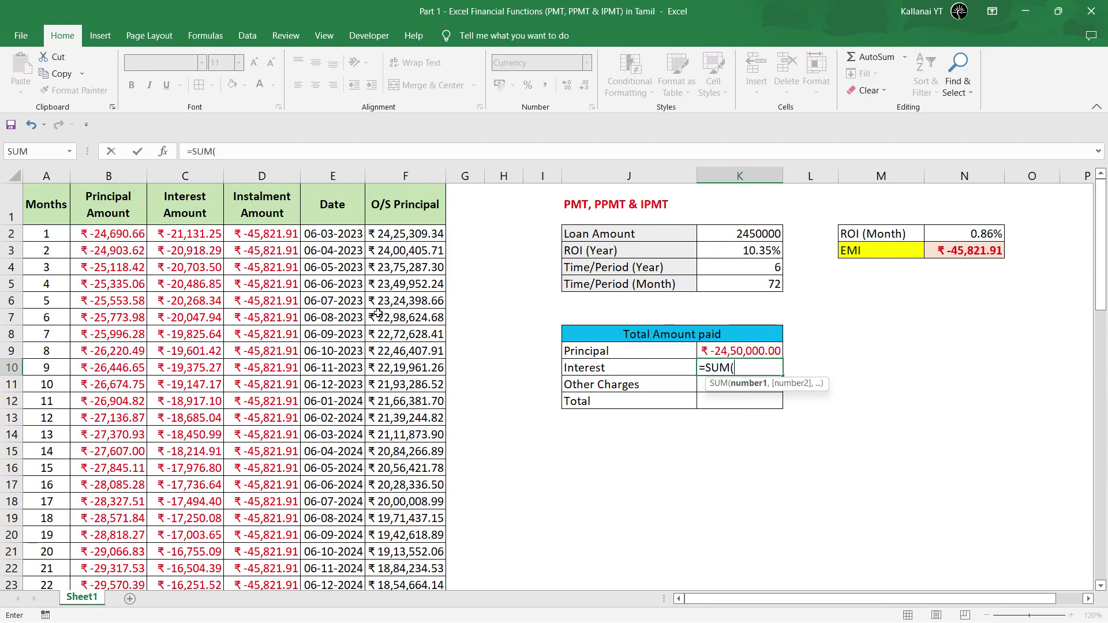
key(Left)
key(Left)
key(Left)
key(Left)
key(Left)
key(Left)
key(Left)
key(ctrl+Up)
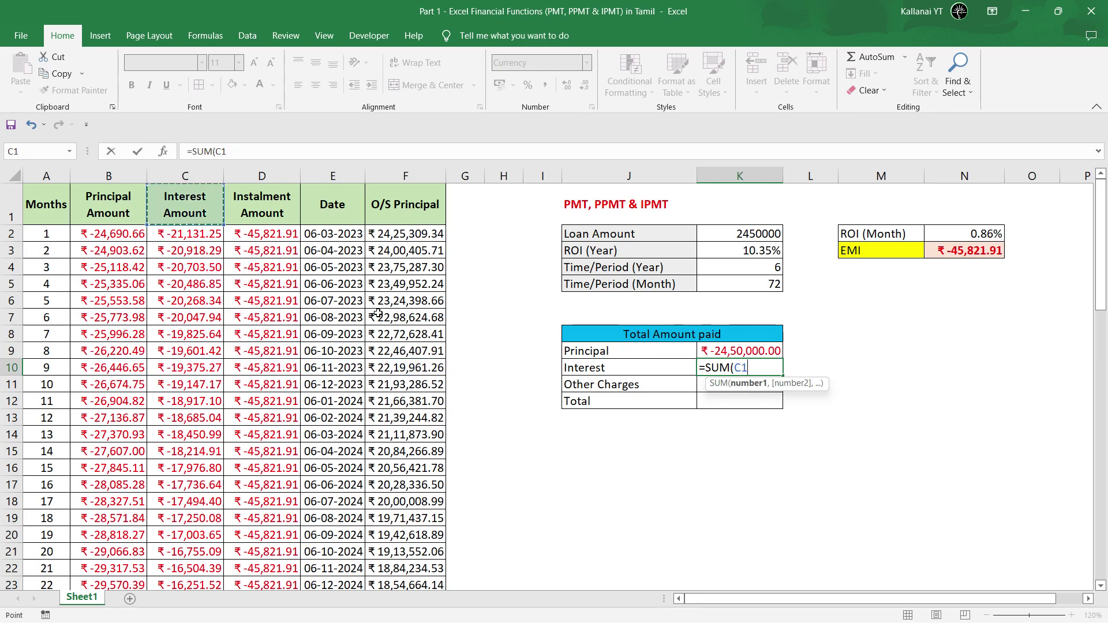
key(Down)
key(ctrl+shift+Down)
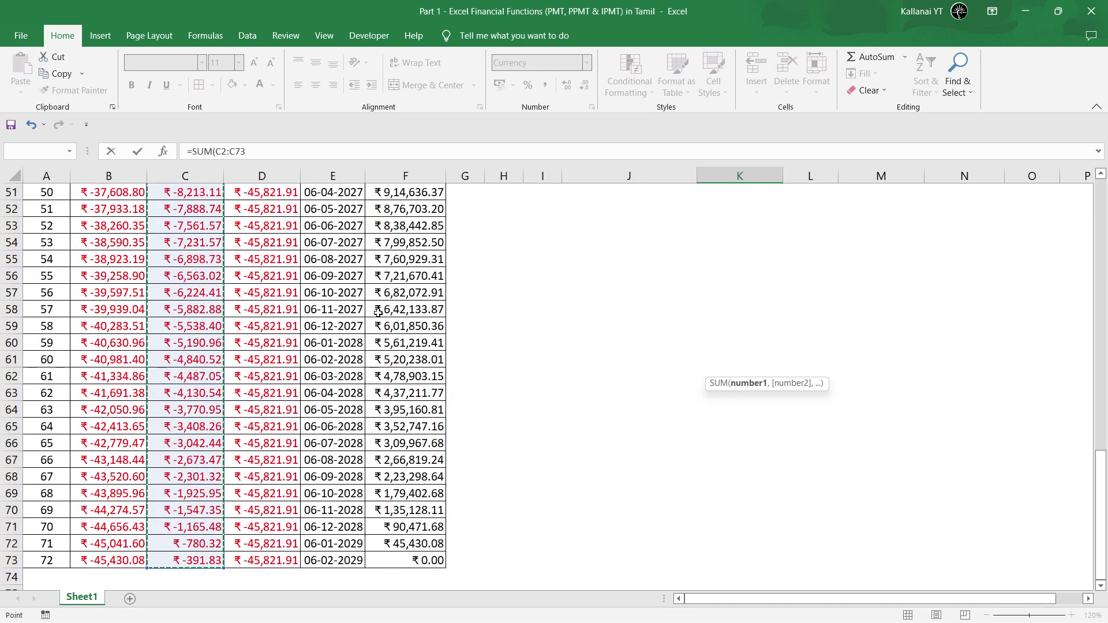
text())
key(Return)
key(Return)
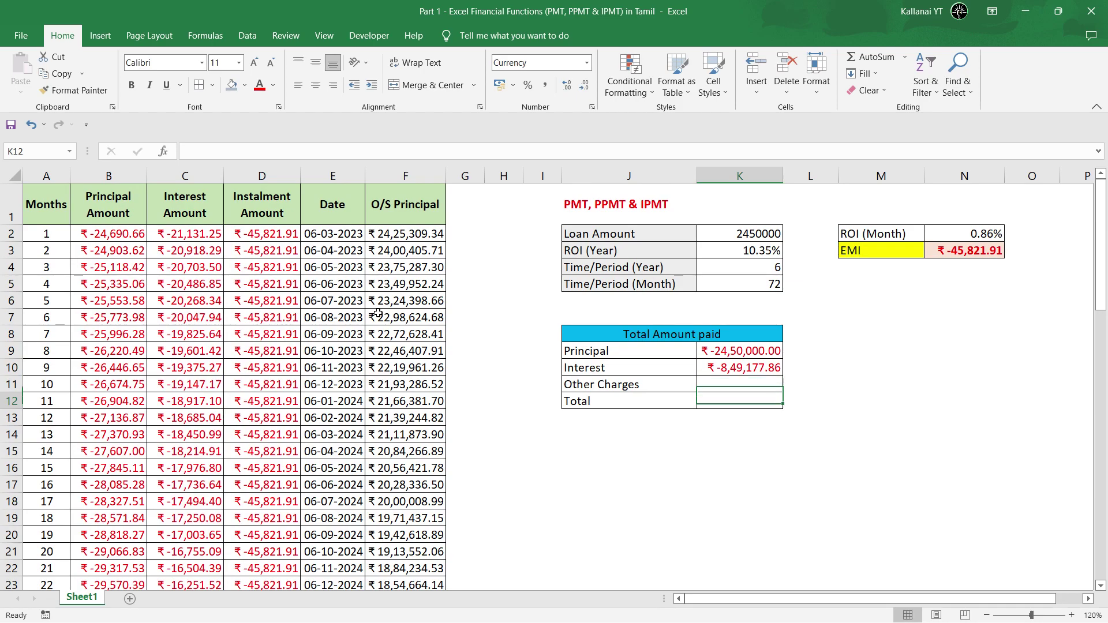
Set Other Charges in K11 to 0
key(Up)
text(0)
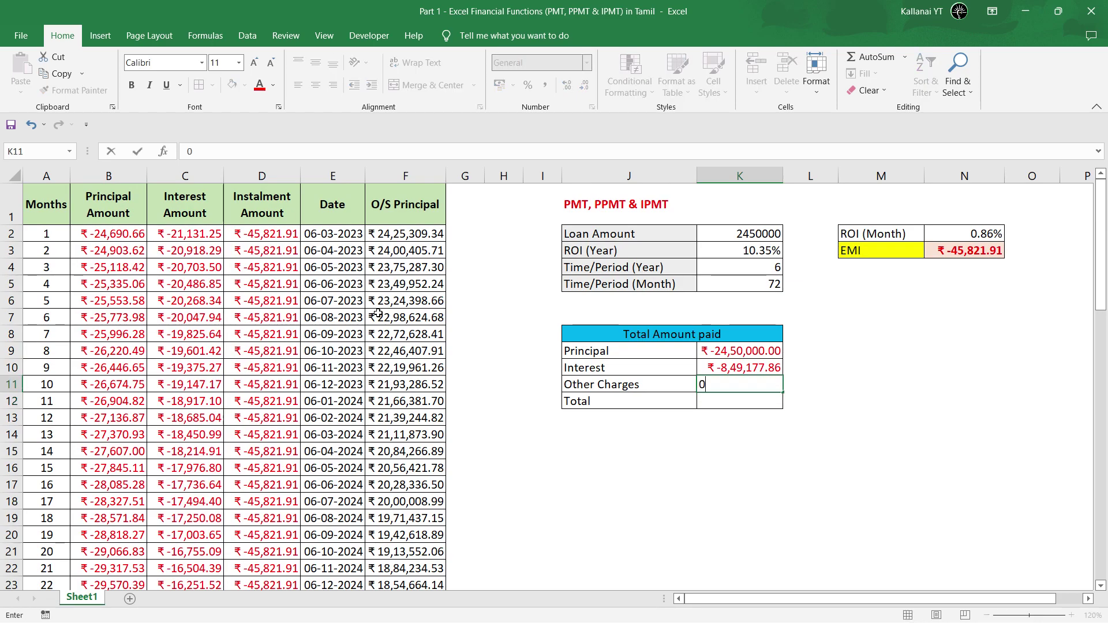
key(Return)
key(Up)
key(Up)
key(Down)
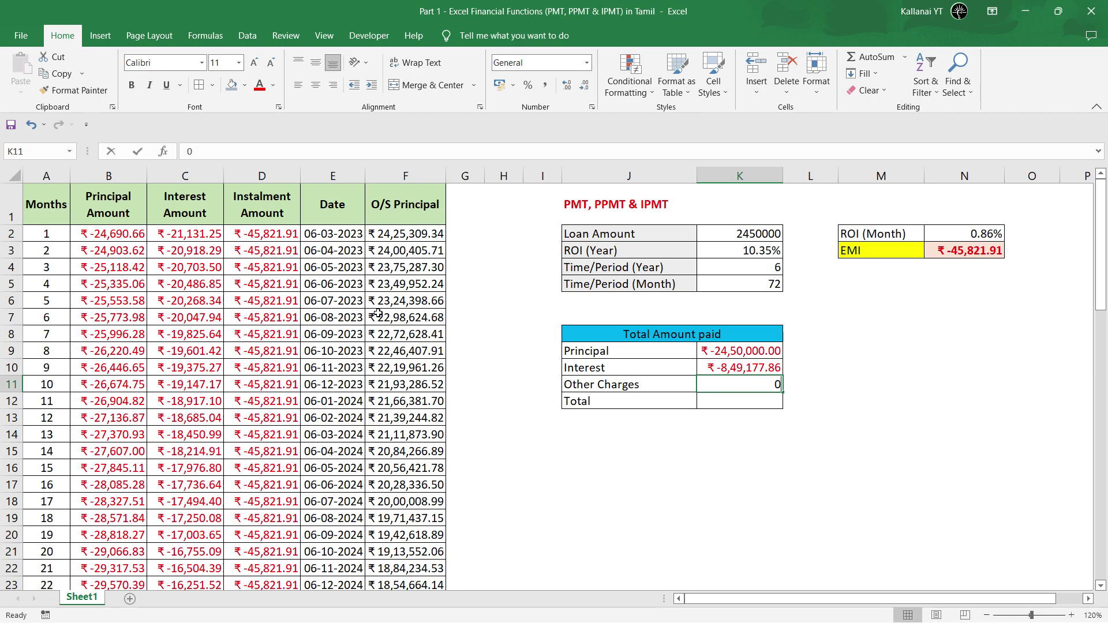
text(100000)
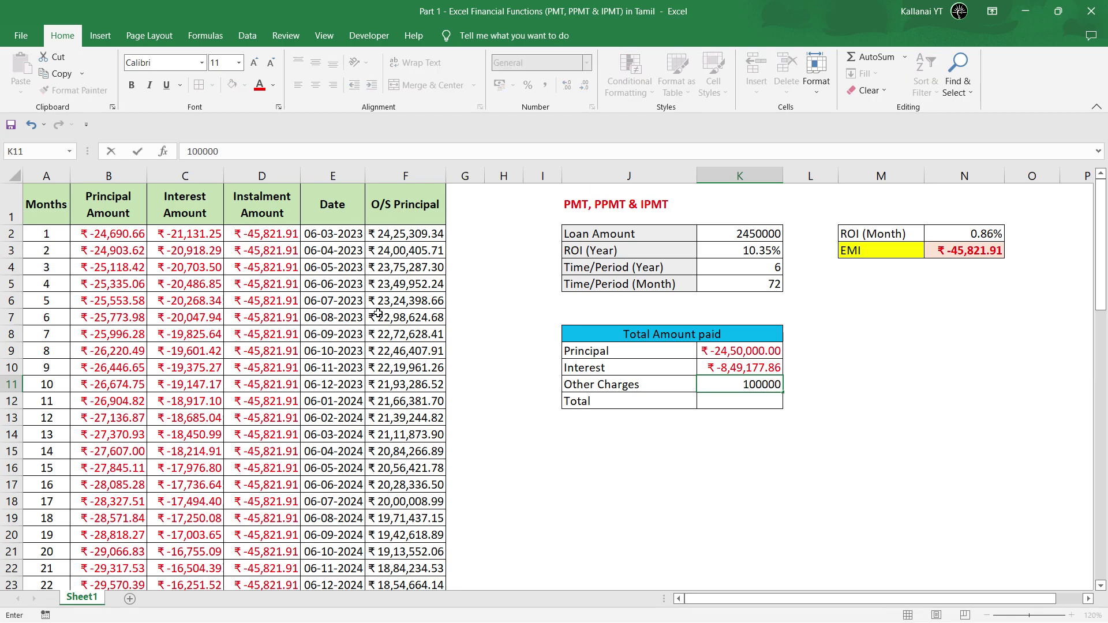
key(BackSpace)
key(ctrl+z)
key(Return)
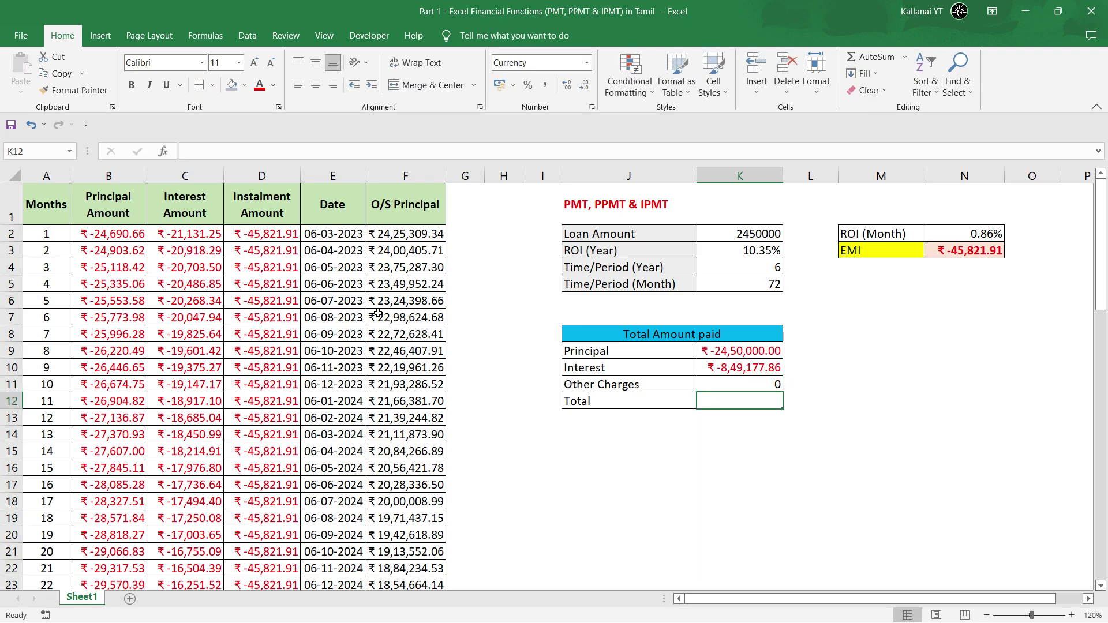
Enter =SUM(K9:K11) in K12 for a Total of ₹ -32,99,177.86
key(alt+equal)
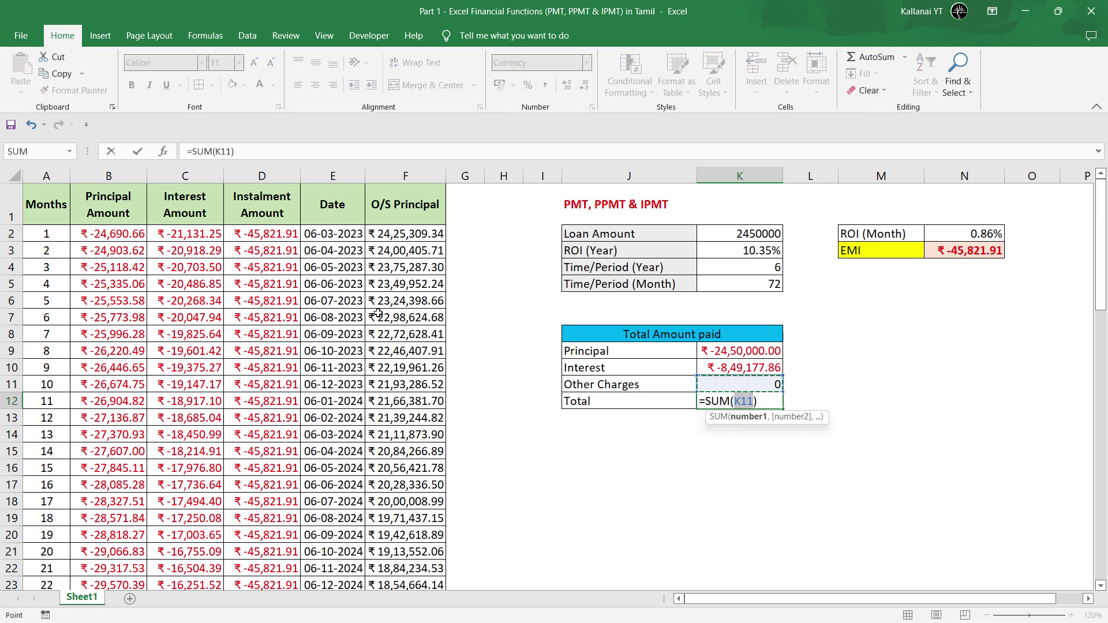
key(Escape)
text(=)
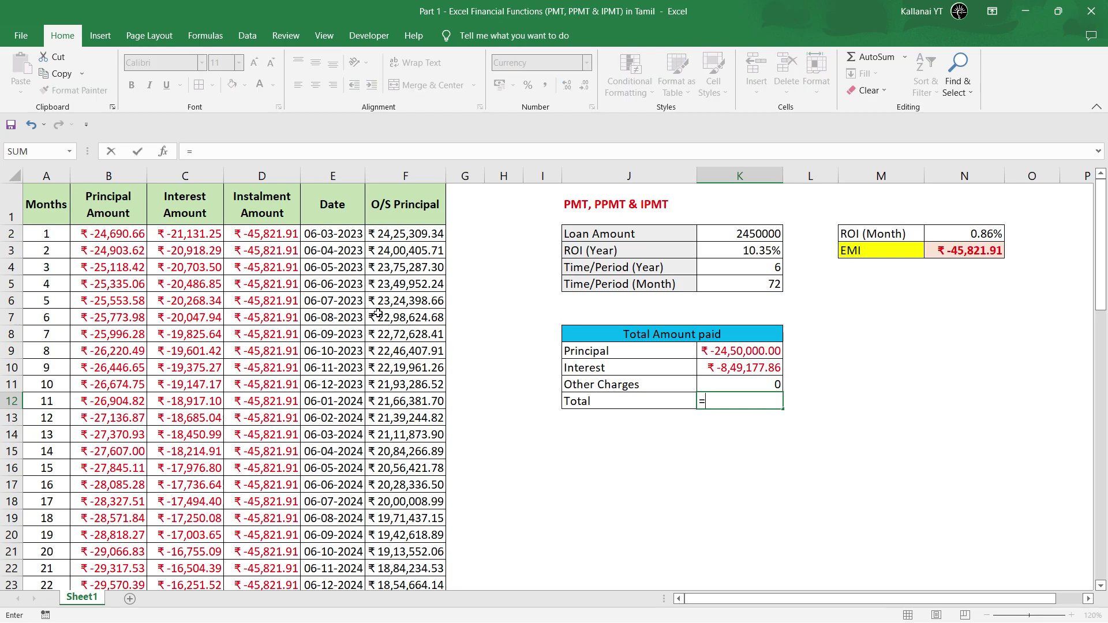
text(sum)
key(Tab)
key(Up)
key(shift+Up)
key(shift+Up)
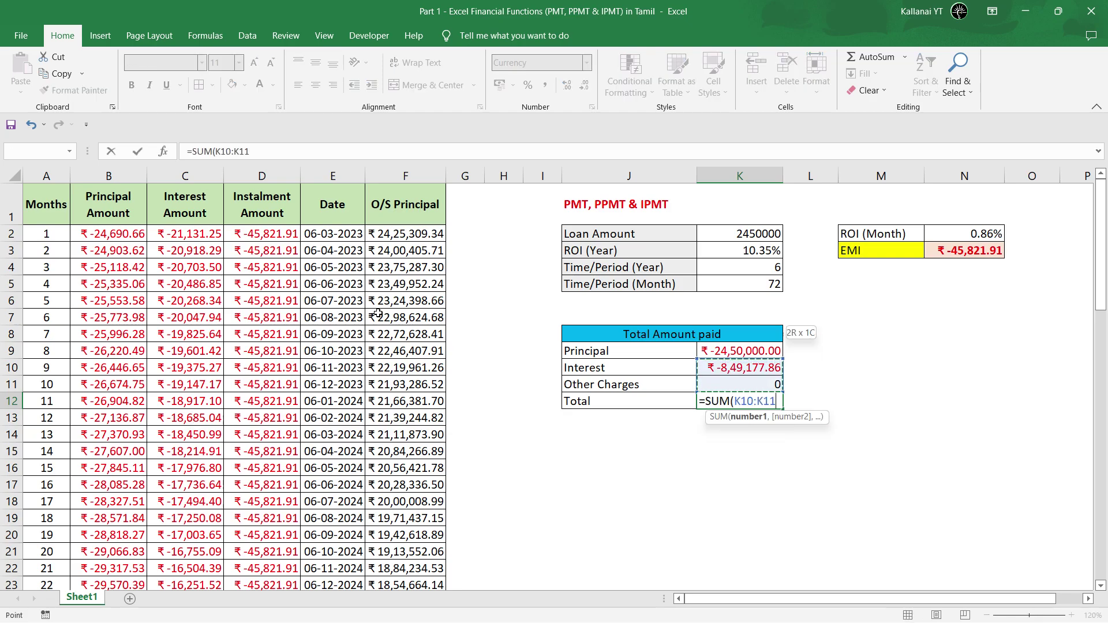
key(Return)
key(Up)
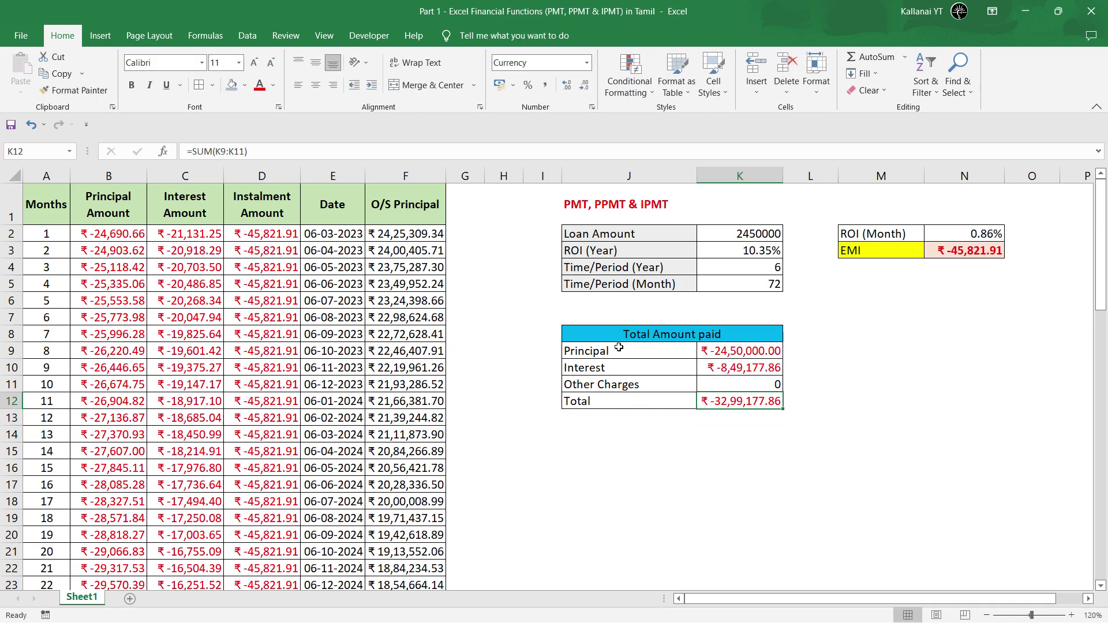
Shade the Total label cell J12 with a grey-blue fill
click(628, 402)
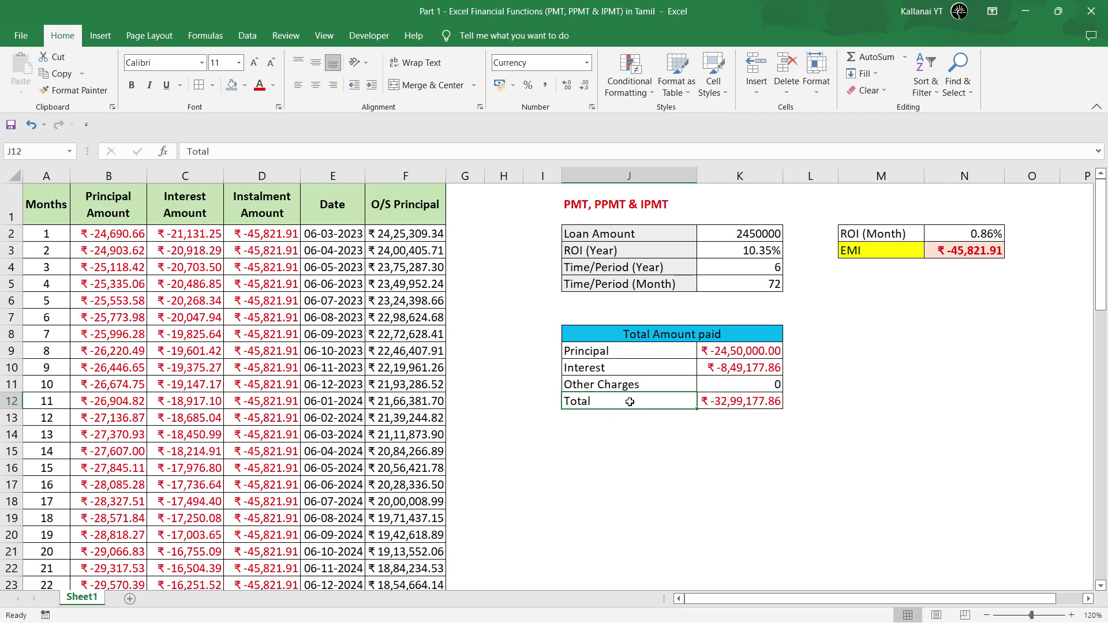
click(234, 86)
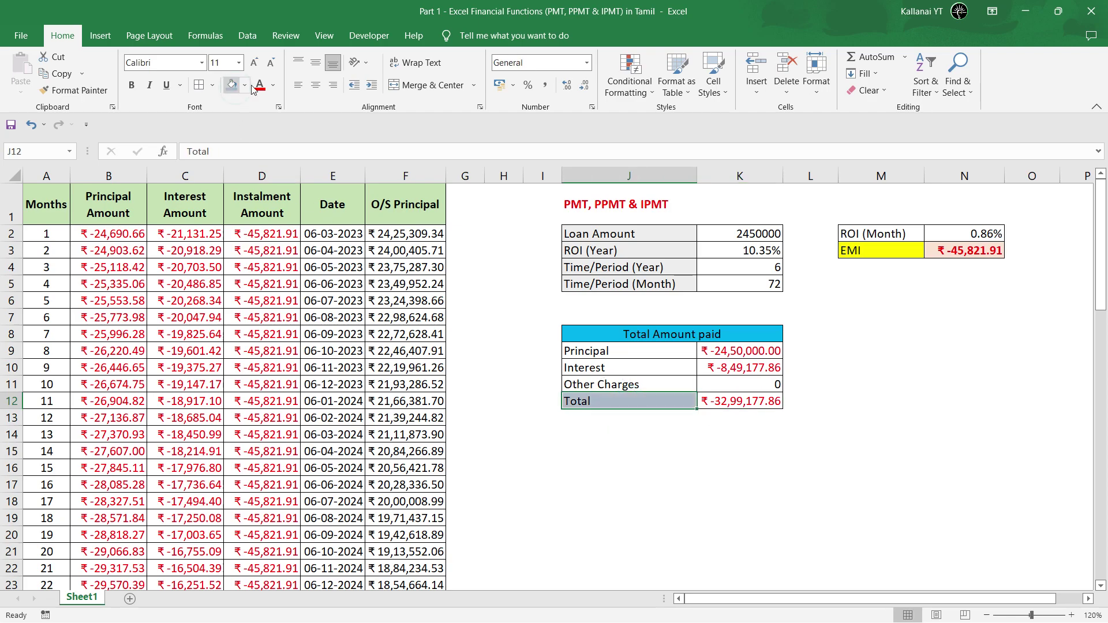
click(709, 444)
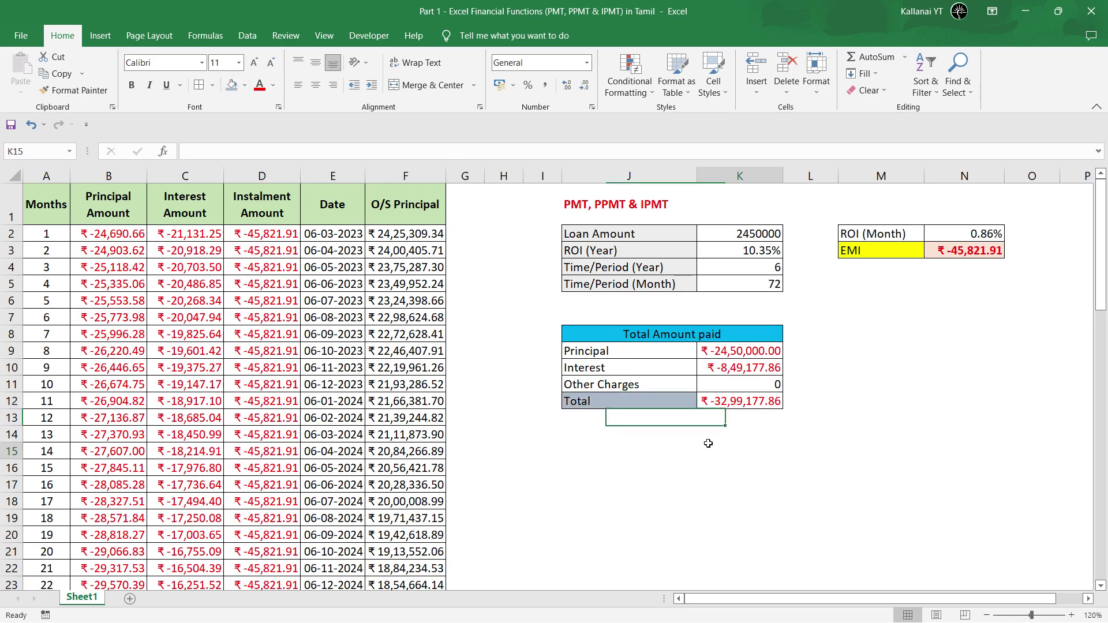
click(730, 405)
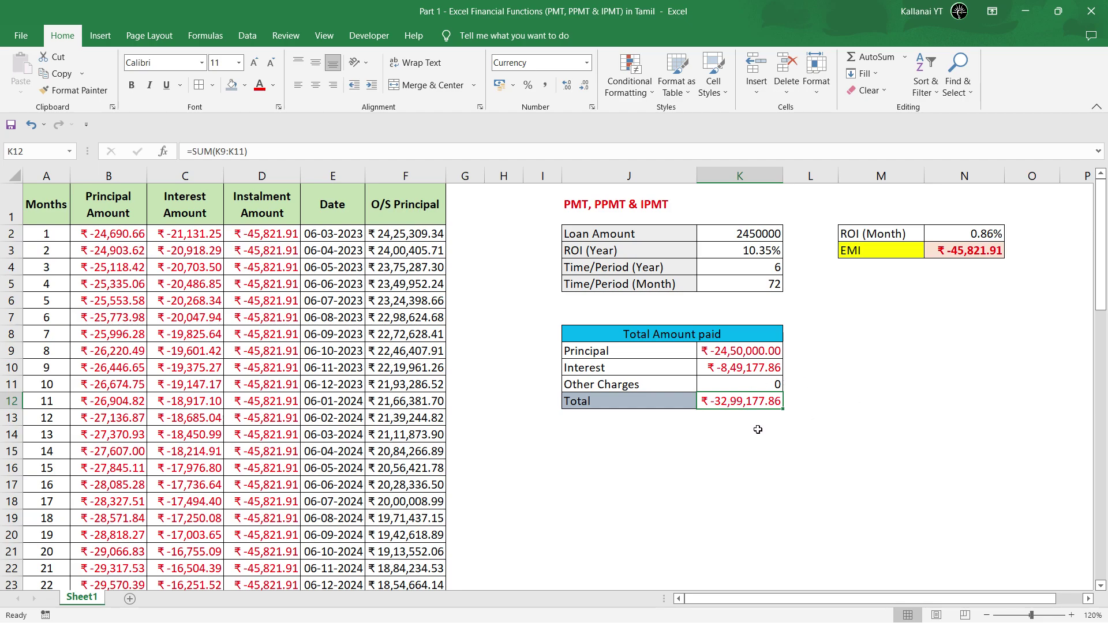
click(762, 413)
click(748, 439)
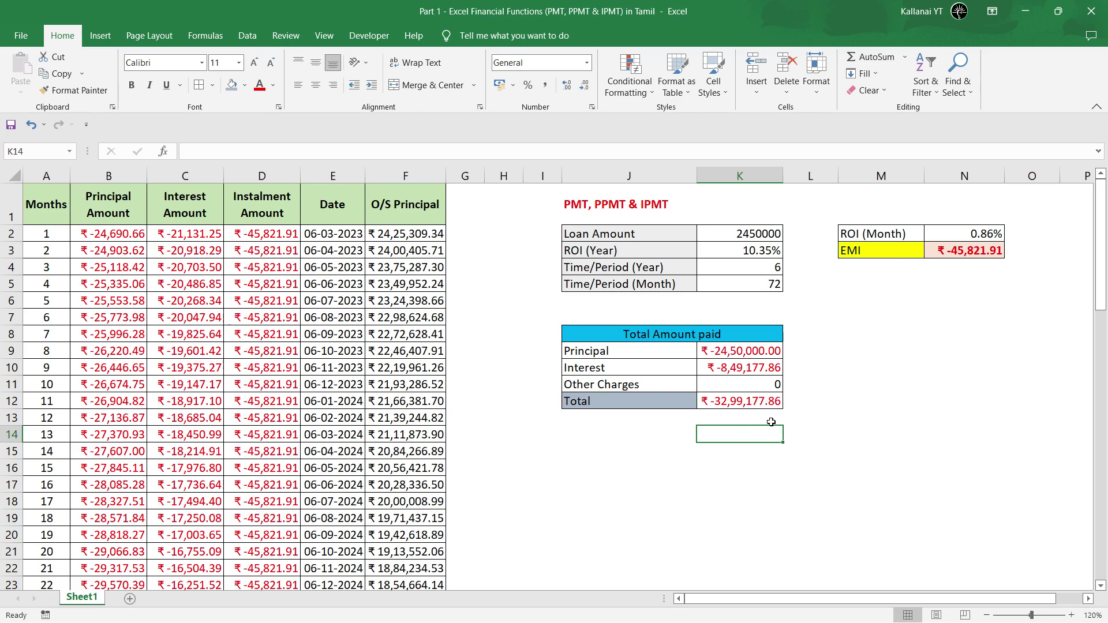
click(770, 420)
click(744, 401)
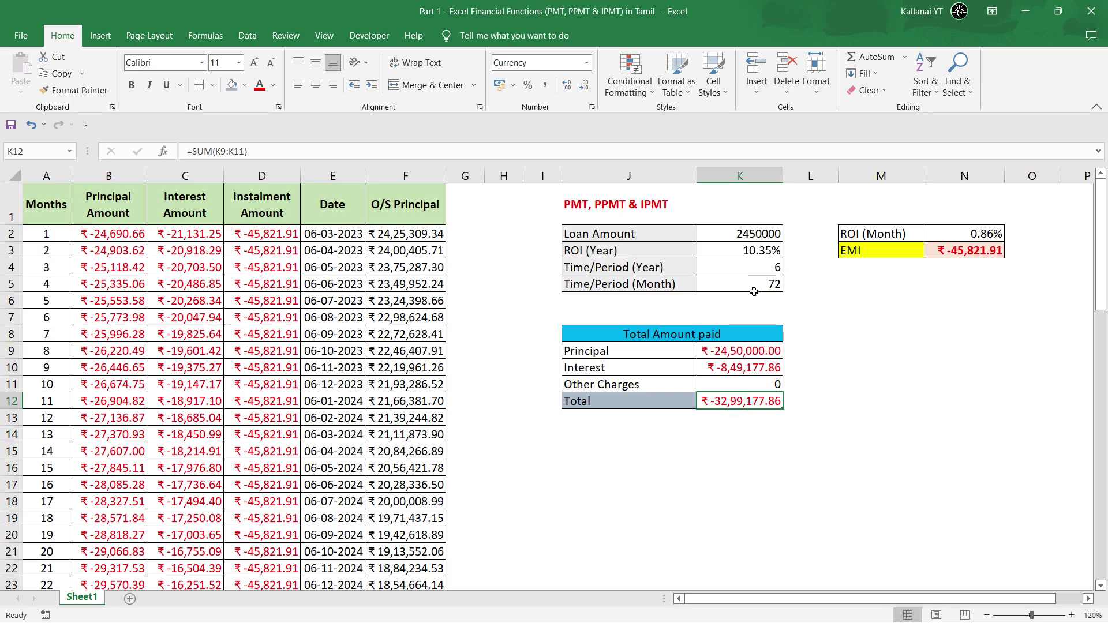
click(841, 379)
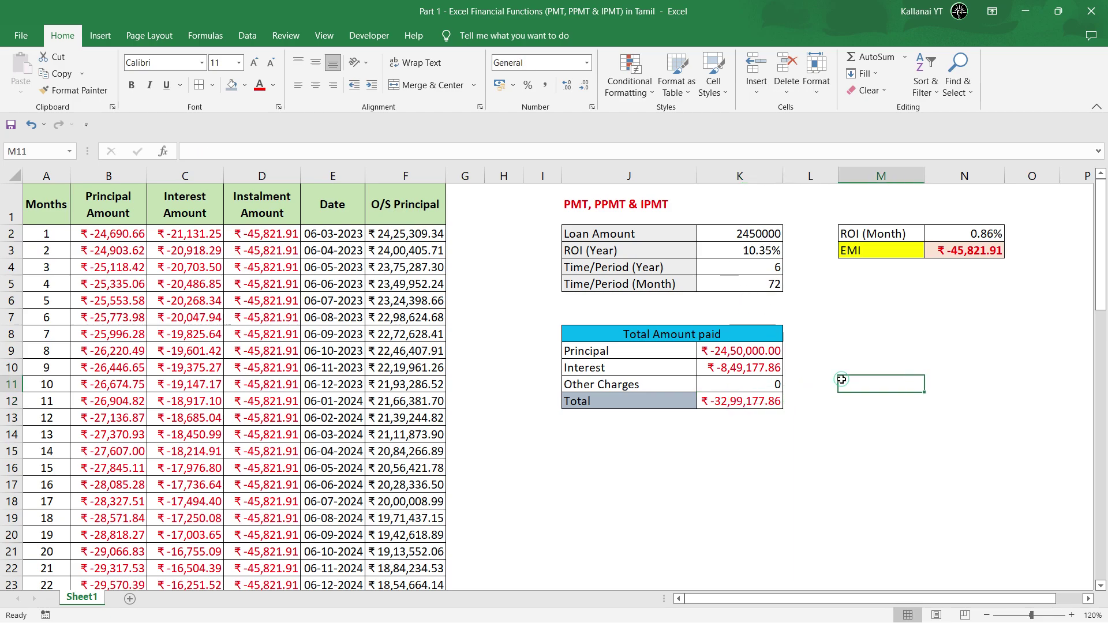
click(752, 238)
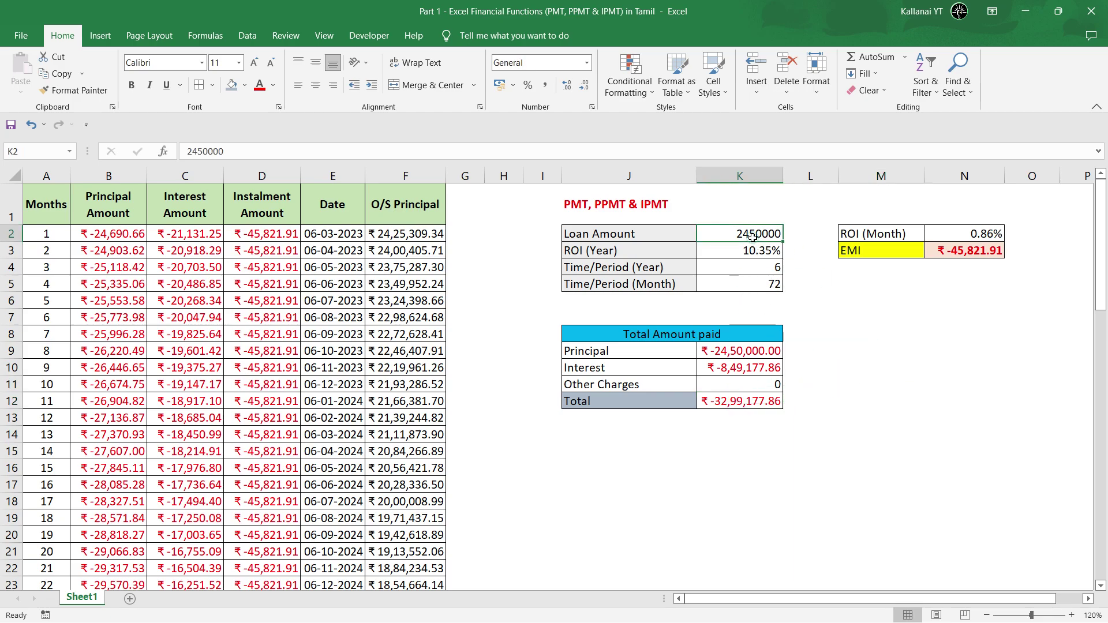
click(814, 401)
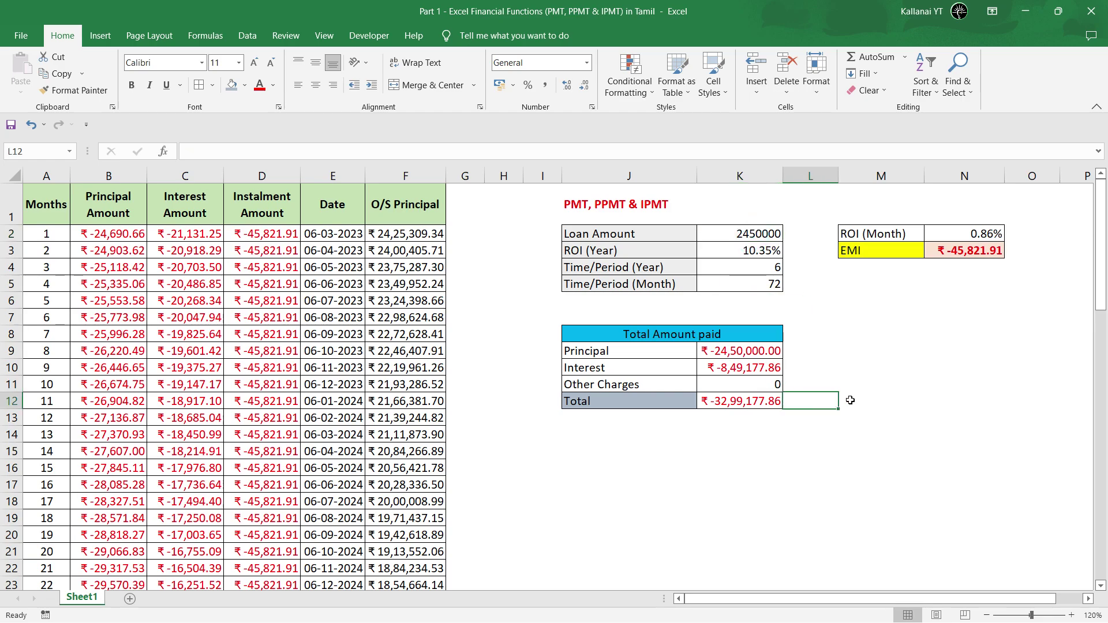
click(851, 400)
text(=)
key(Up)
key(Left)
key(Left)
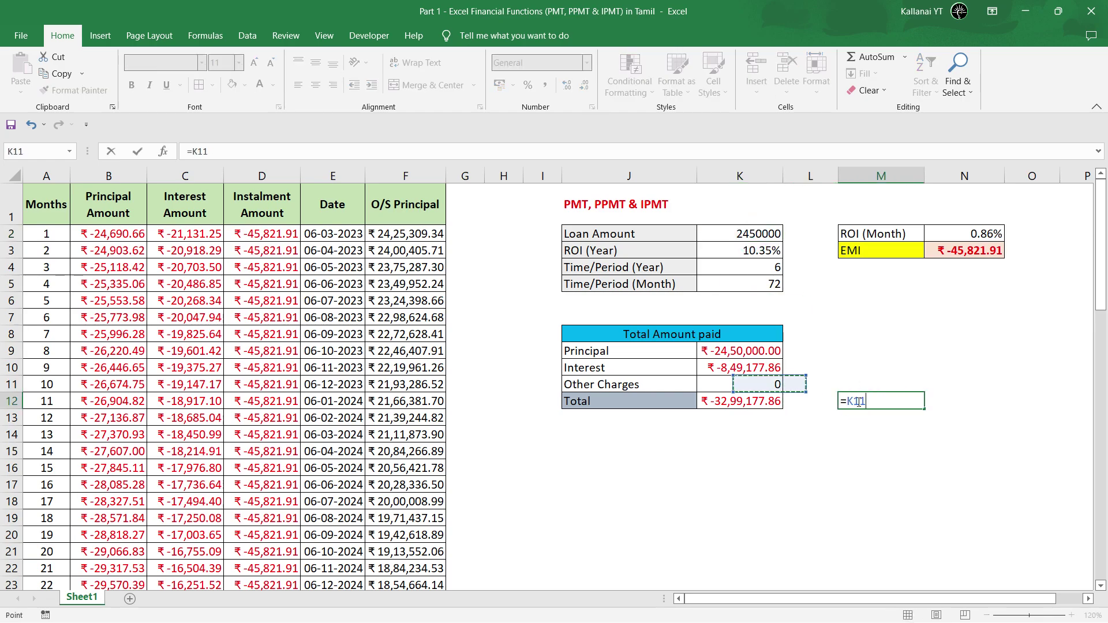
key(Down)
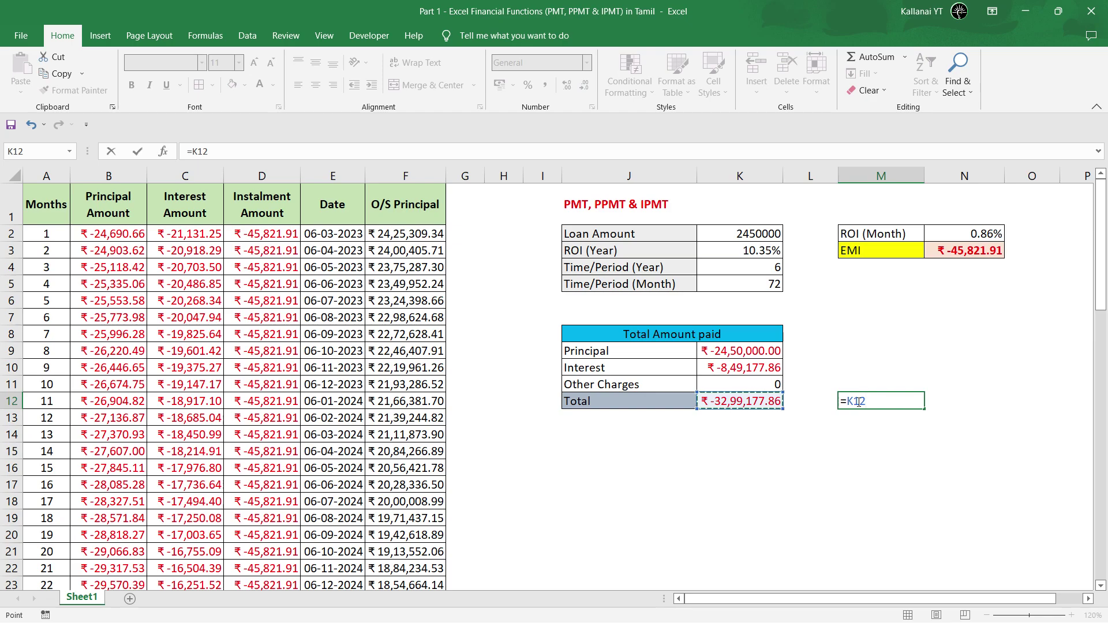
text(+)
key(Up)
key(Up)
key(Up)
key(Up)
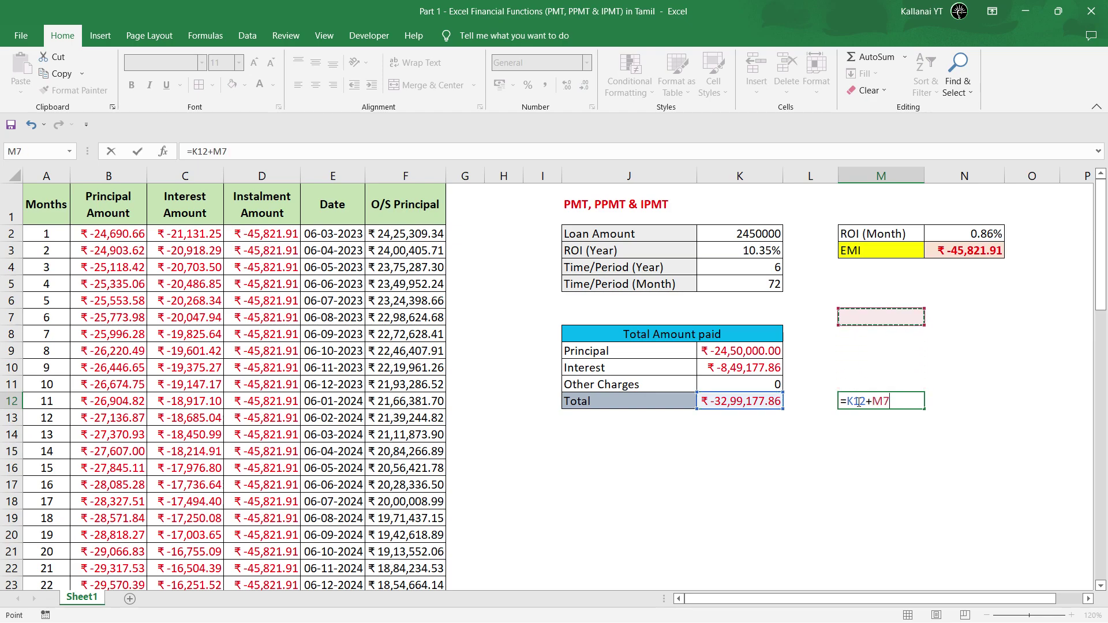
key(Up)
key(Up)
key(Up)
key(Up)
key(Left)
key(Left)
key(Return)
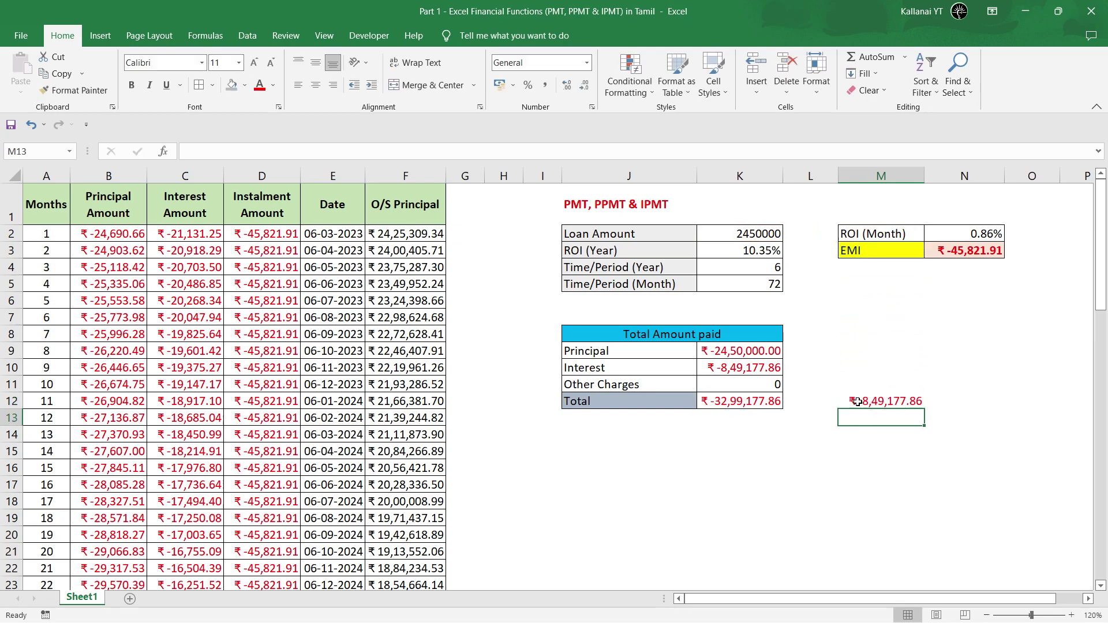
click(858, 402)
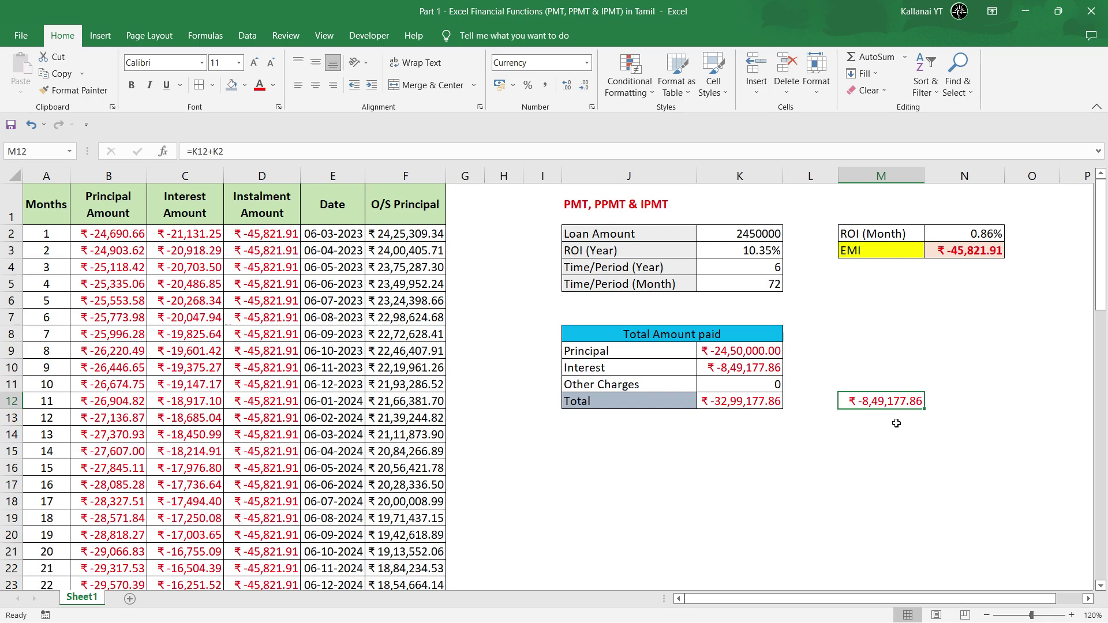
click(897, 419)
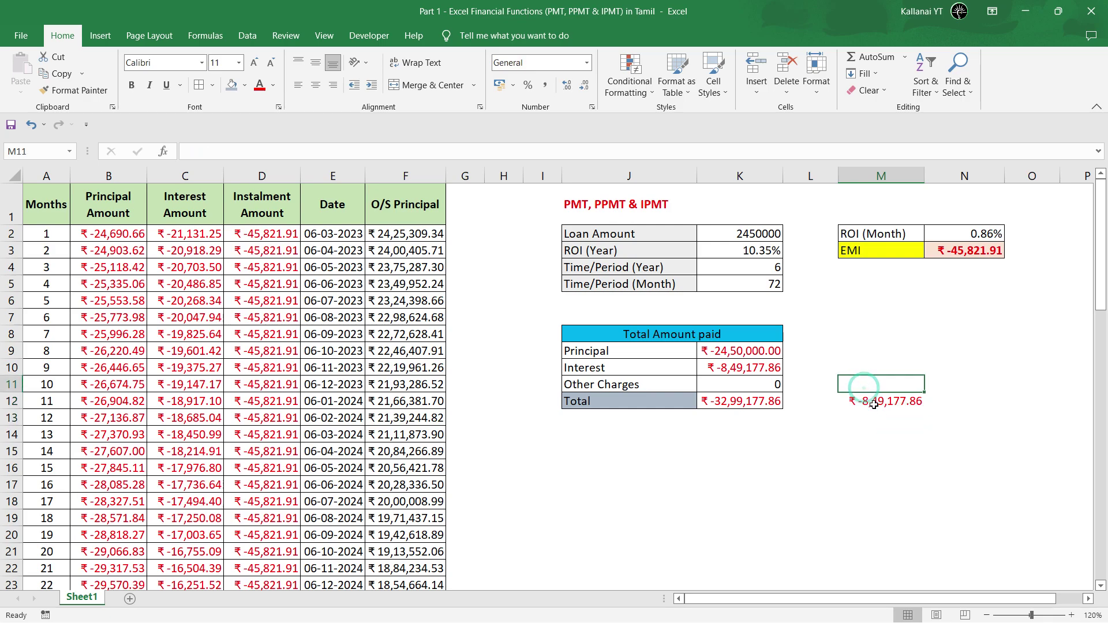
click(875, 401)
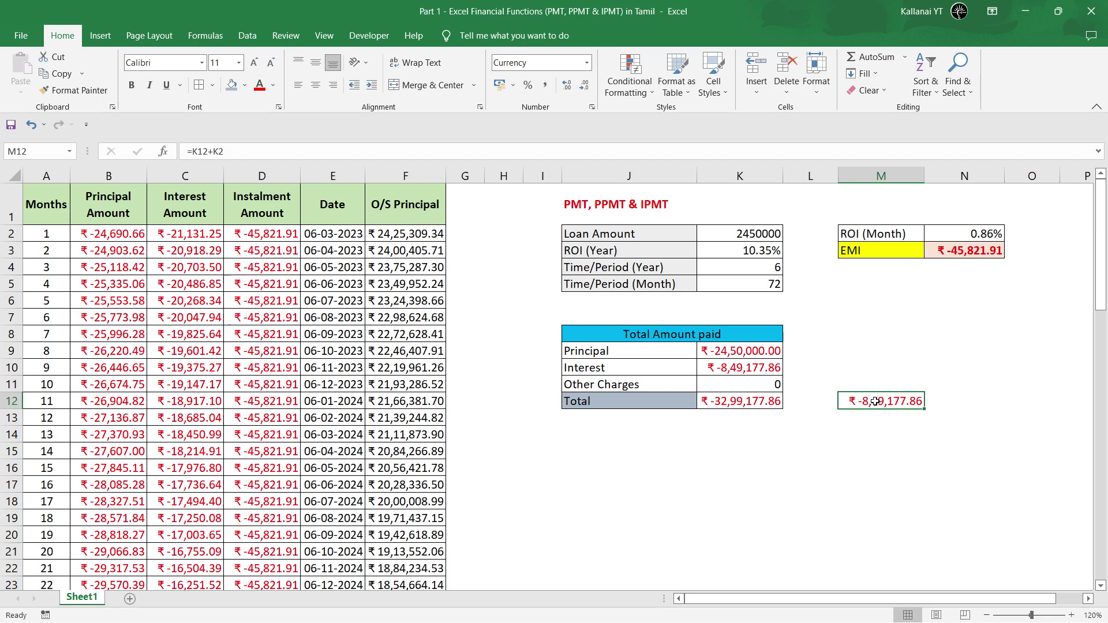
click(879, 380)
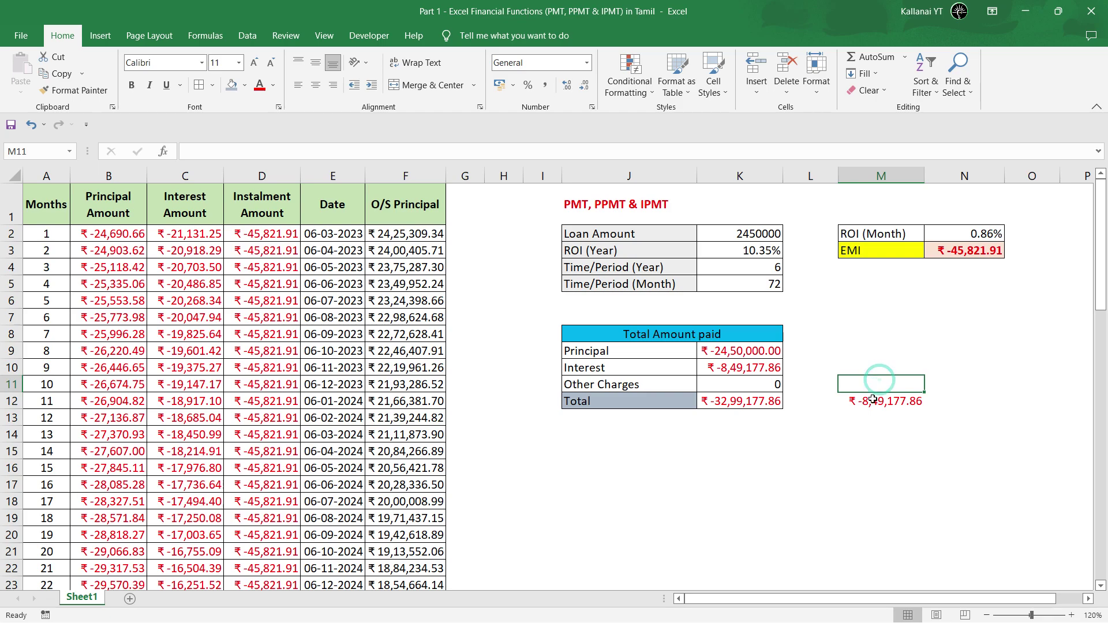
click(874, 400)
key(Delete)
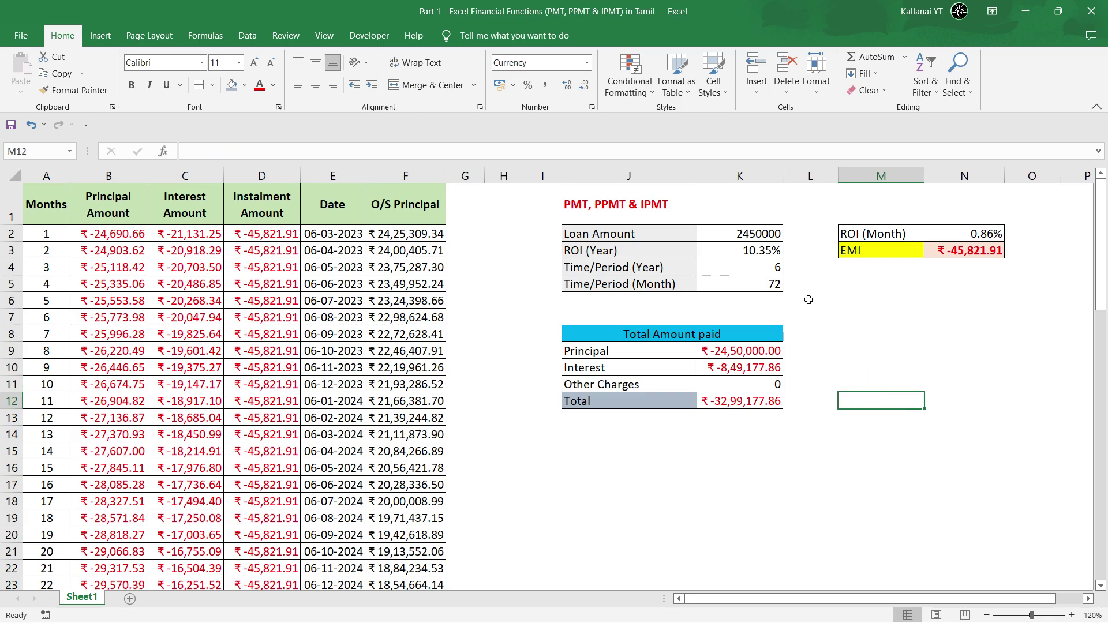
click(809, 299)
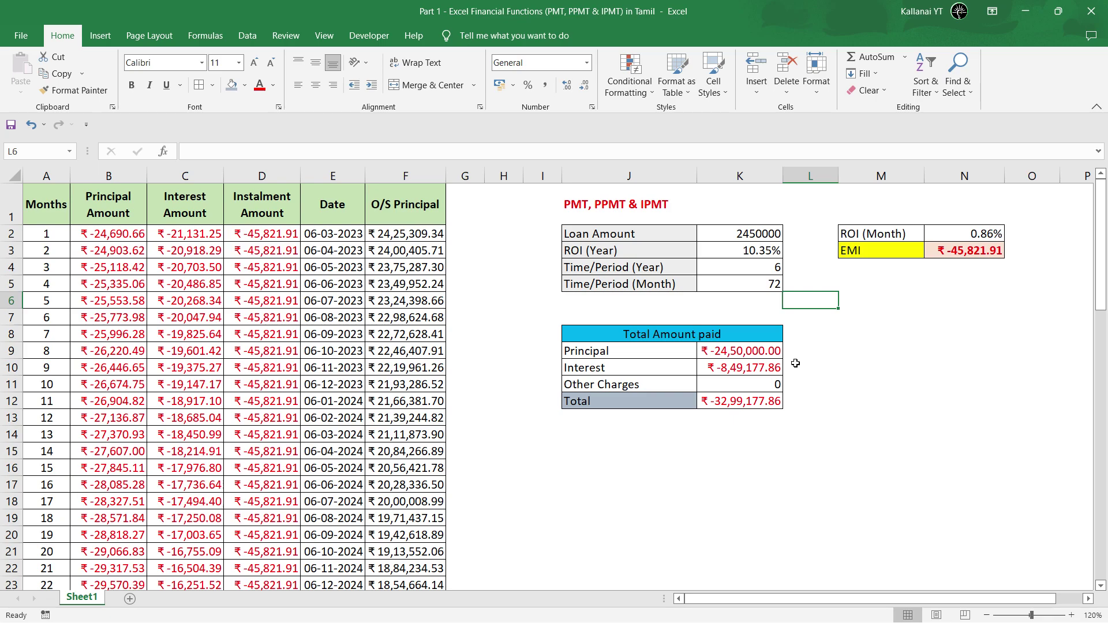
click(179, 267)
click(401, 281)
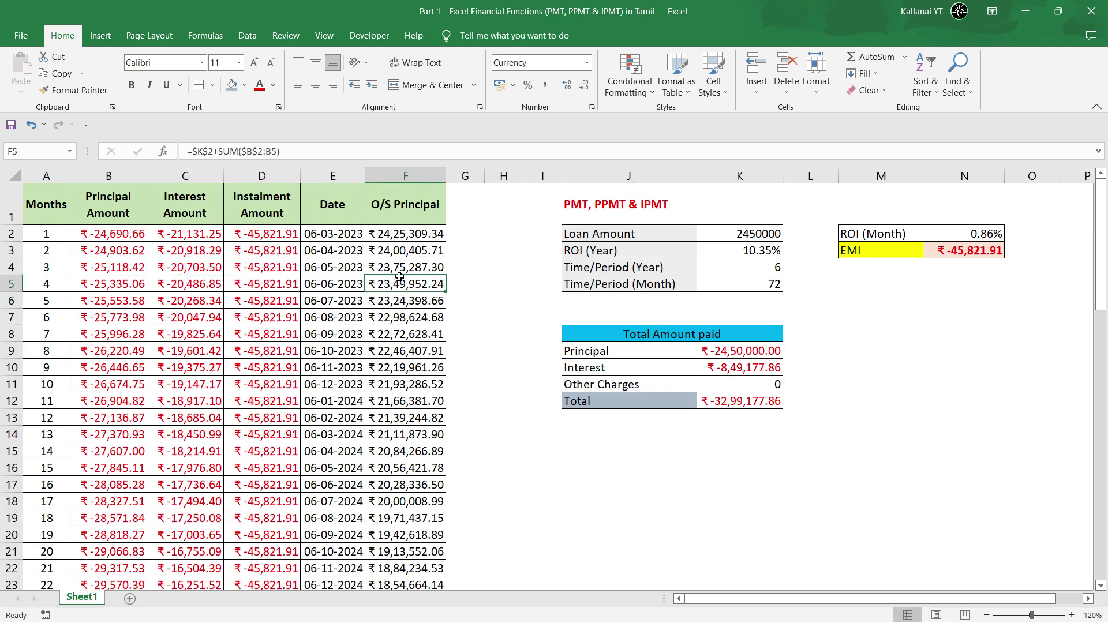
click(490, 334)
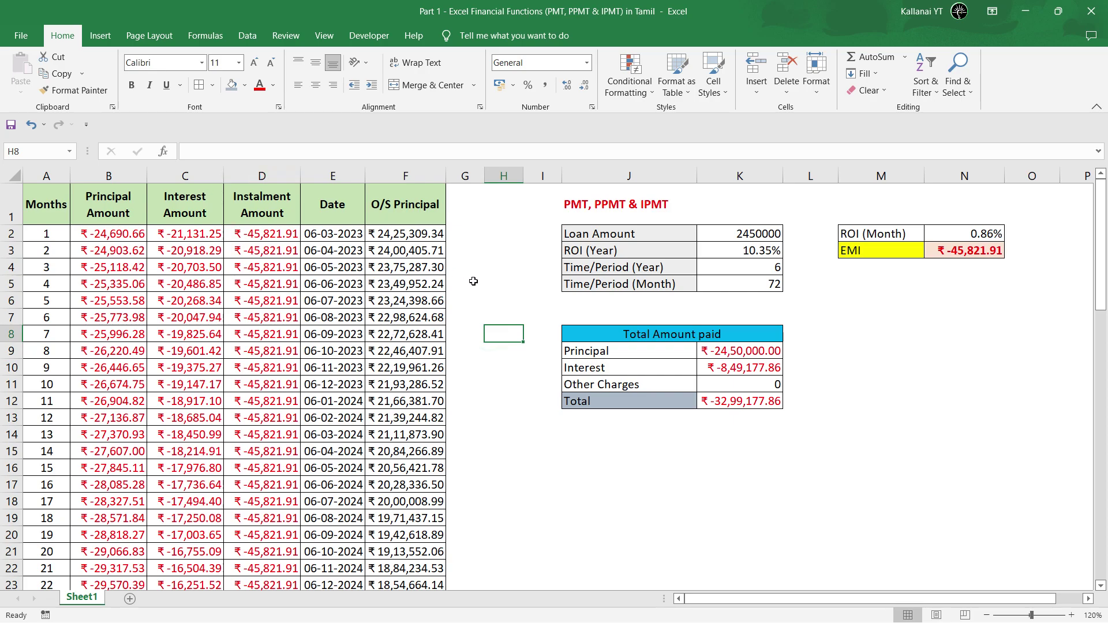
click(508, 290)
click(608, 204)
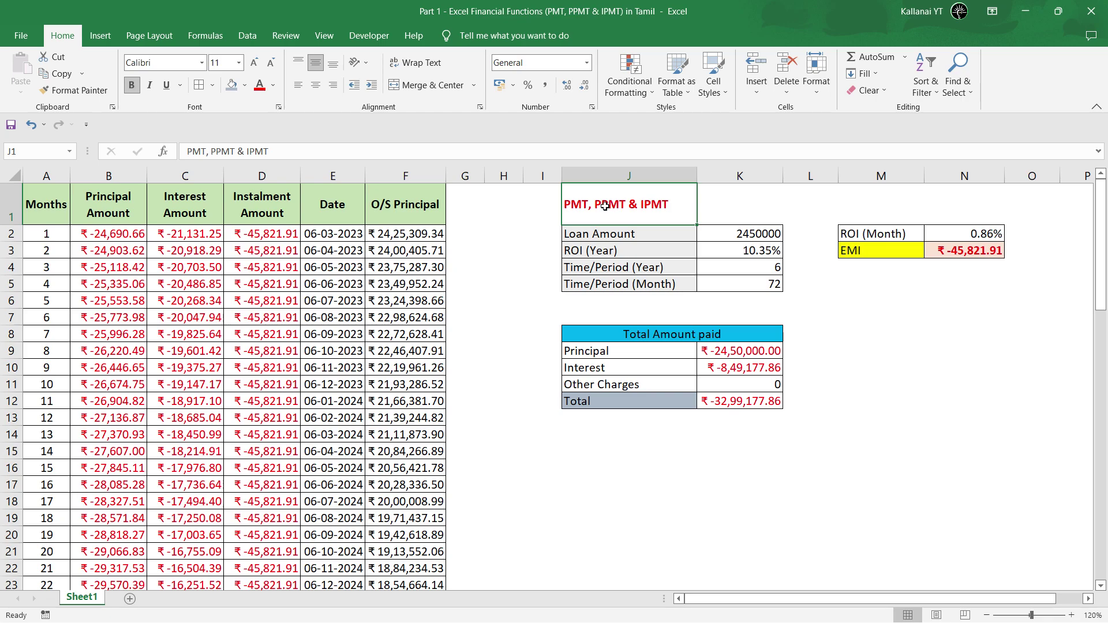
click(527, 433)
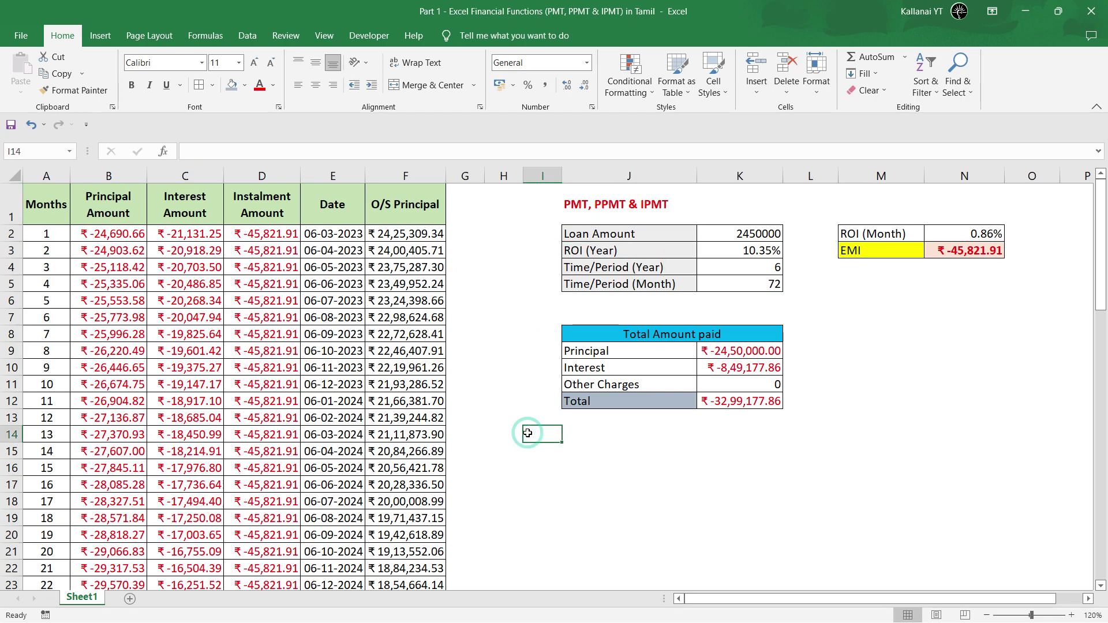
click(577, 472)
click(552, 470)
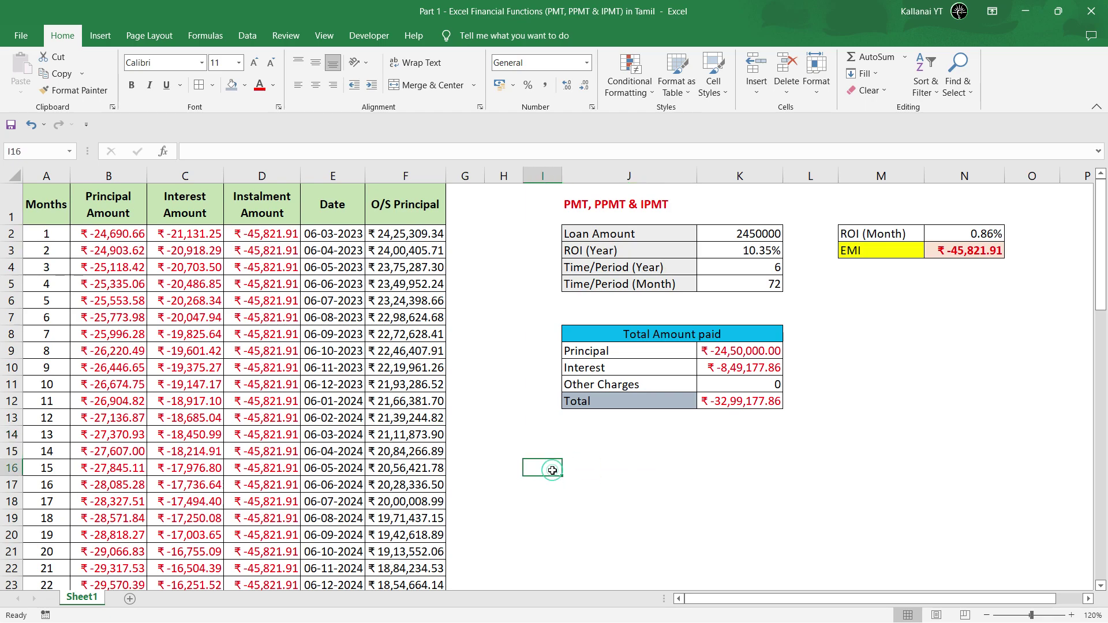